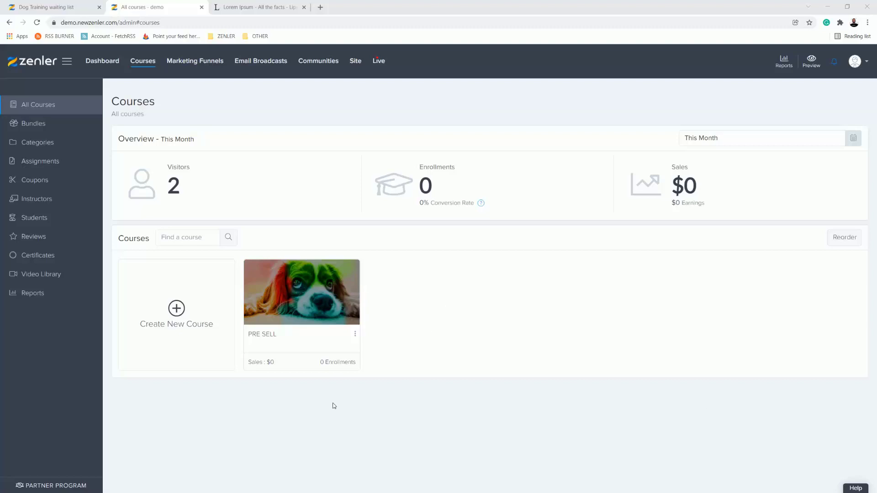
Step: Open the PRE SELL course's curriculum and expand SESSION 2 and SESSION 3 to view their lessons
left_click(288, 304)
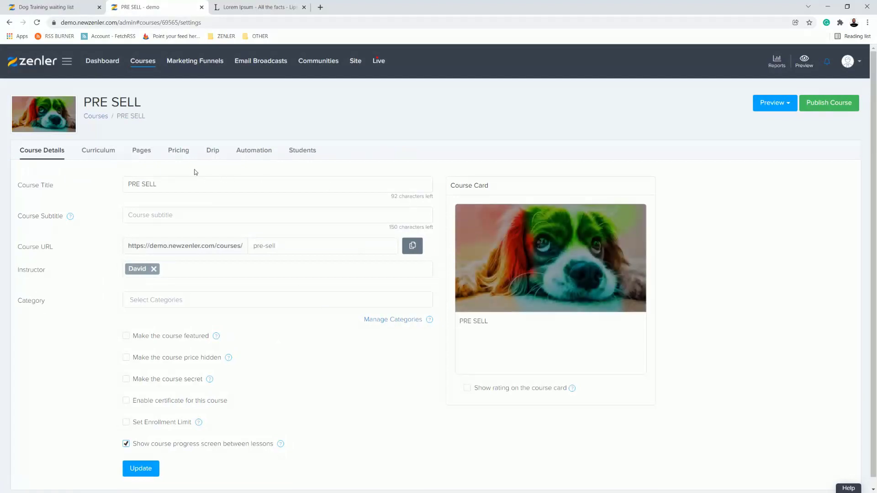
left_click(105, 153)
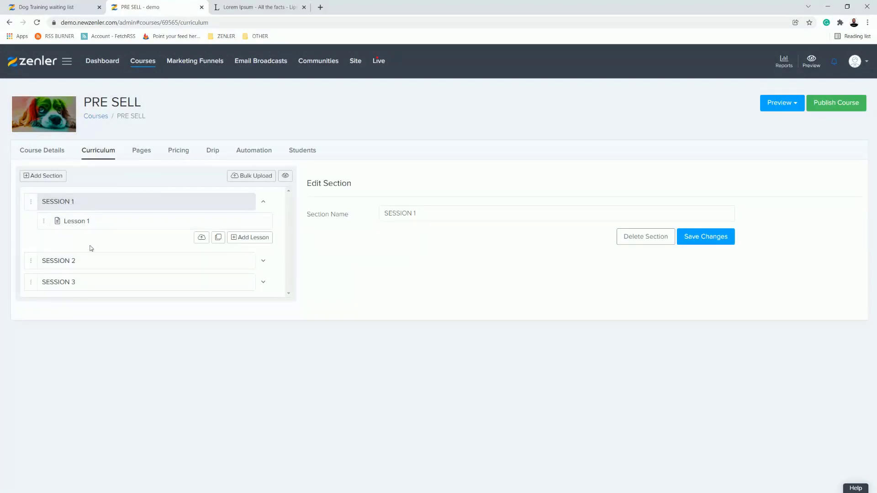
left_click(264, 263)
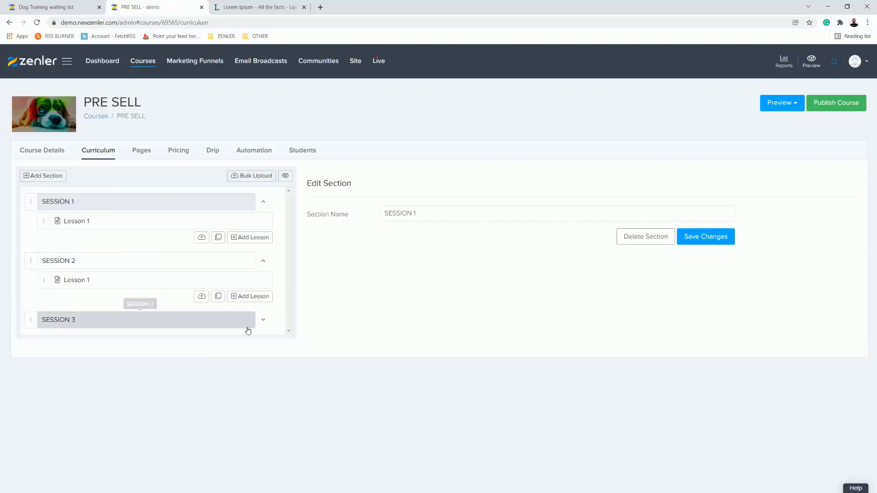
left_click(264, 321)
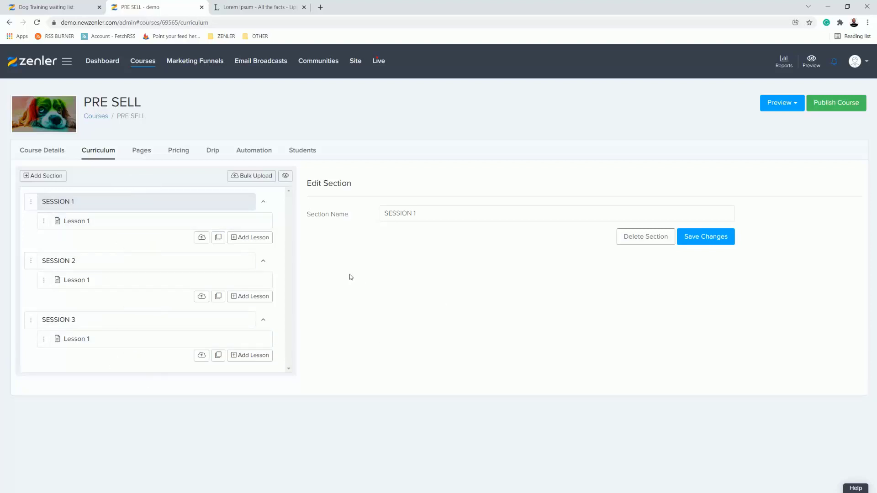
Step: Open the course's sales page in the page editor and close the Lorem Ipsum browser tab
left_click(142, 153)
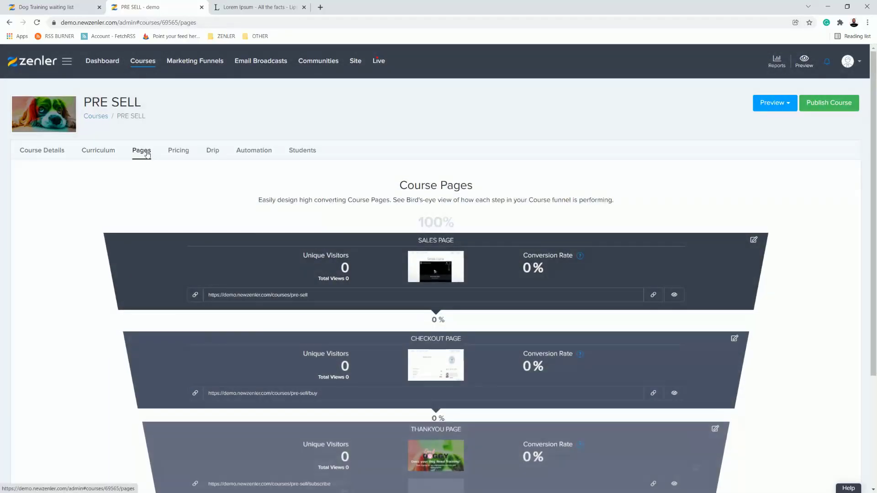
left_click(754, 241)
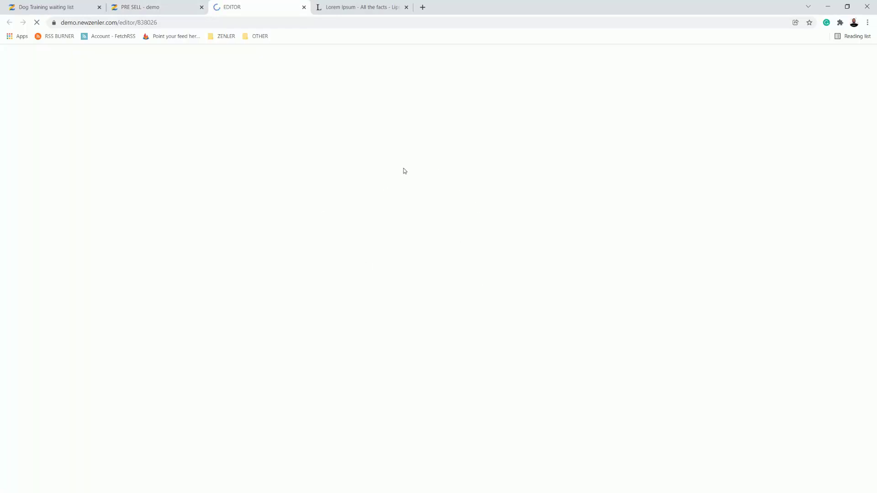
left_click(406, 7)
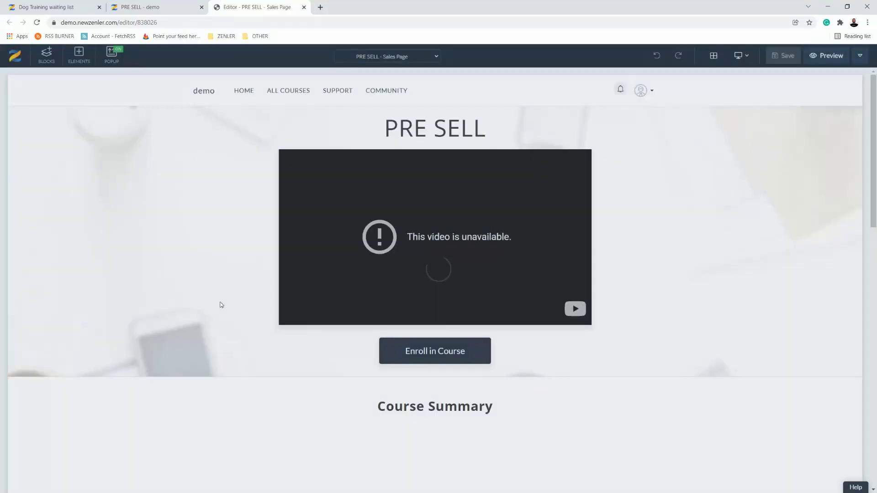
Step: Delete the Course Summary and Course Curriculum blocks from the sales page
scroll(206, 305, "down", 3)
scroll(203, 305, "down", 2)
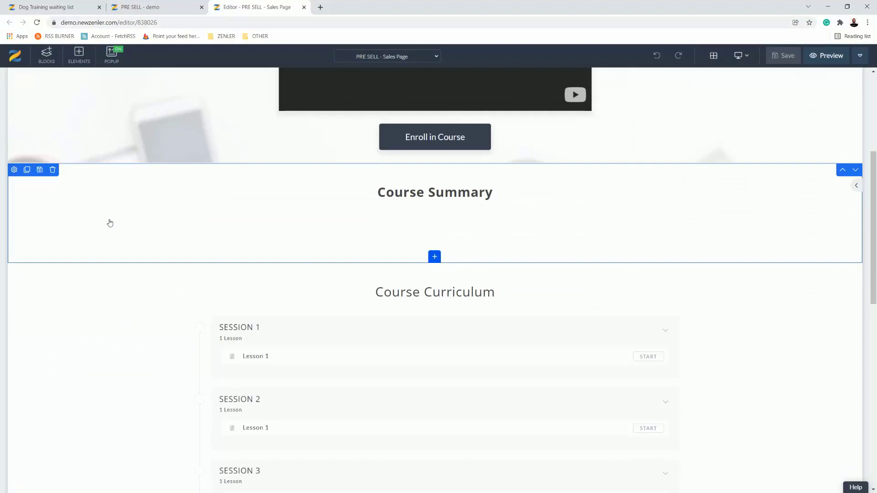
left_click(52, 172)
left_click(456, 138)
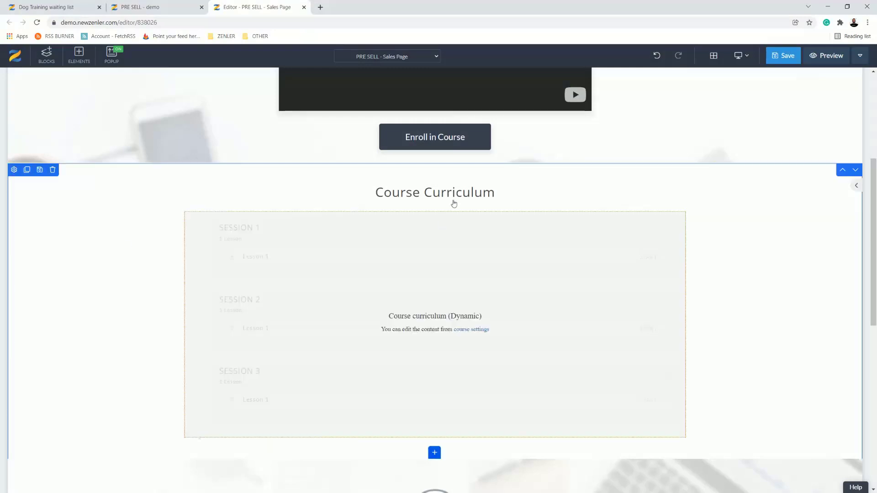
left_click(52, 170)
left_click(451, 145)
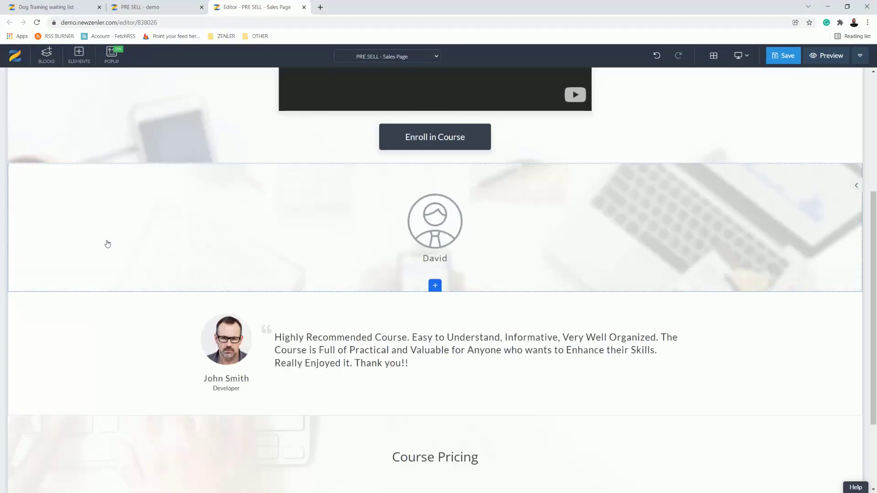
Step: Delete the instructor block and the testimonial block from the sales page
left_click(53, 170)
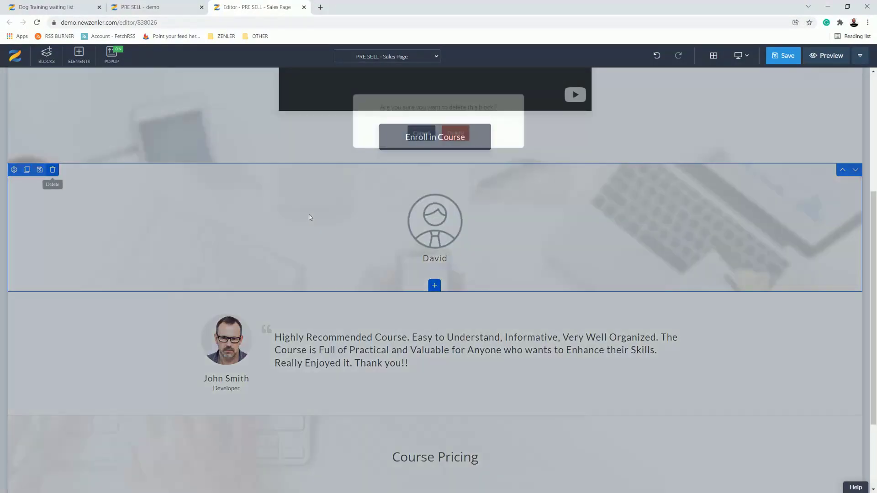
left_click(454, 143)
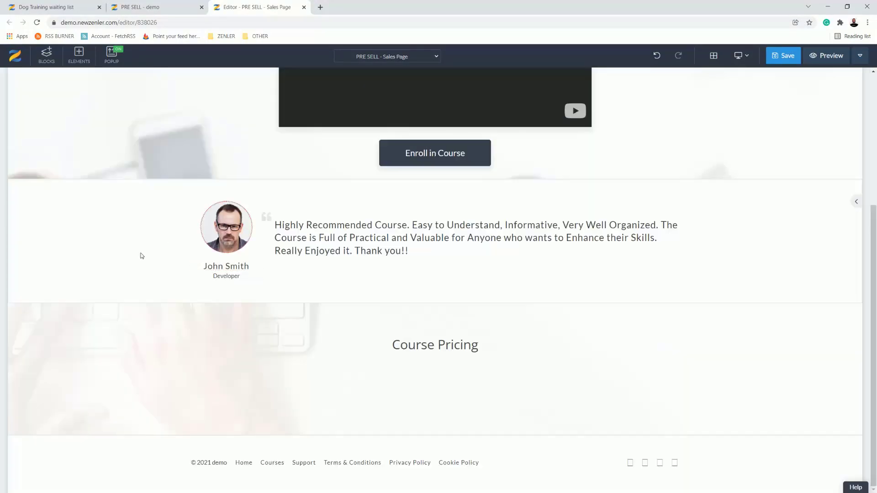
left_click(53, 186)
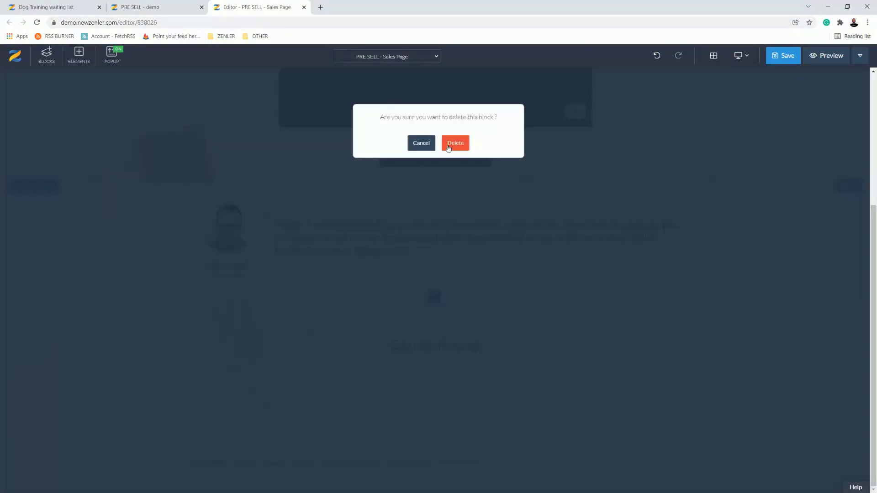
left_click(452, 143)
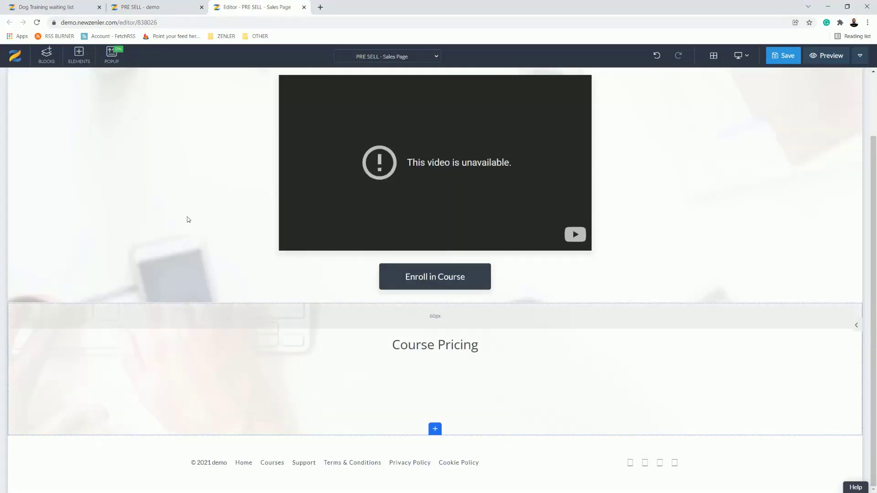
Step: Add the saved custom block FORM, with the dog training sign-up, to the sales page
scroll(34, 74, "up", 2)
left_click(46, 55)
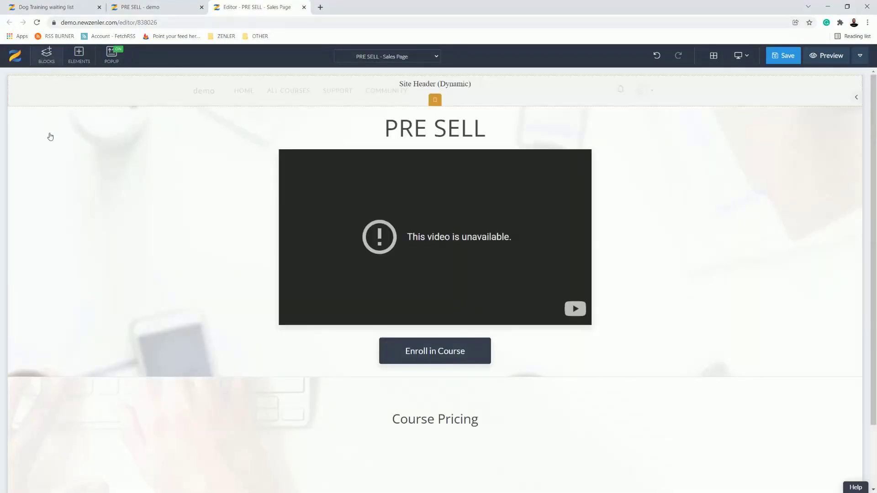
scroll(43, 365, "down", 3)
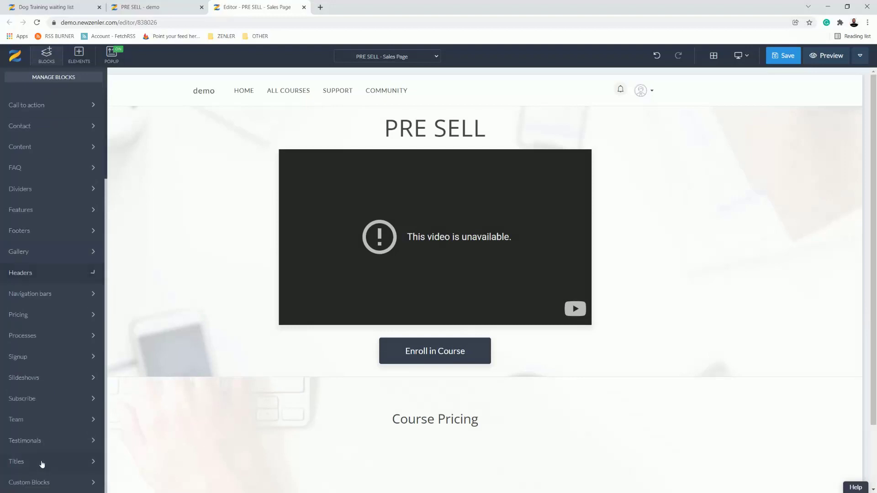
left_click(42, 482)
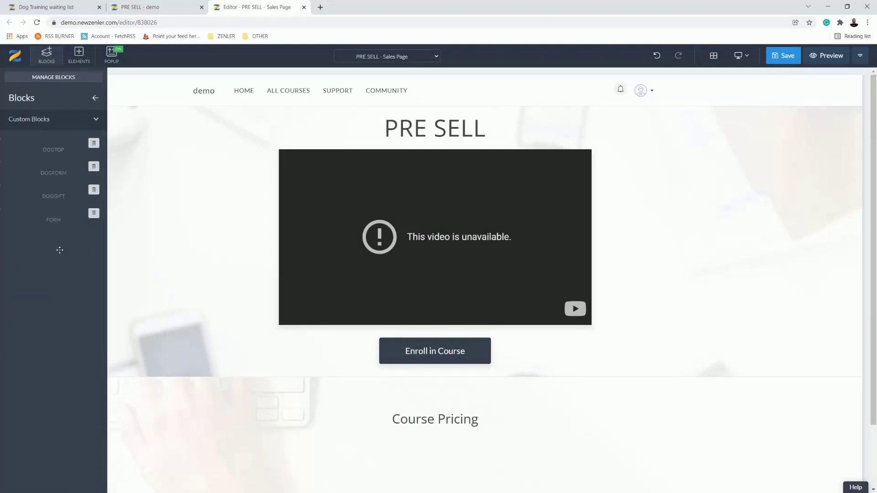
mouse_move(33, 367)
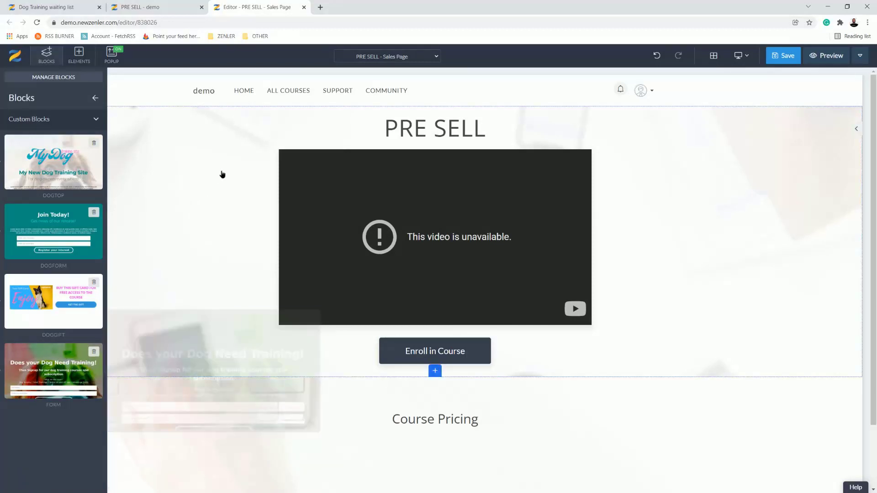
left_click(257, 379)
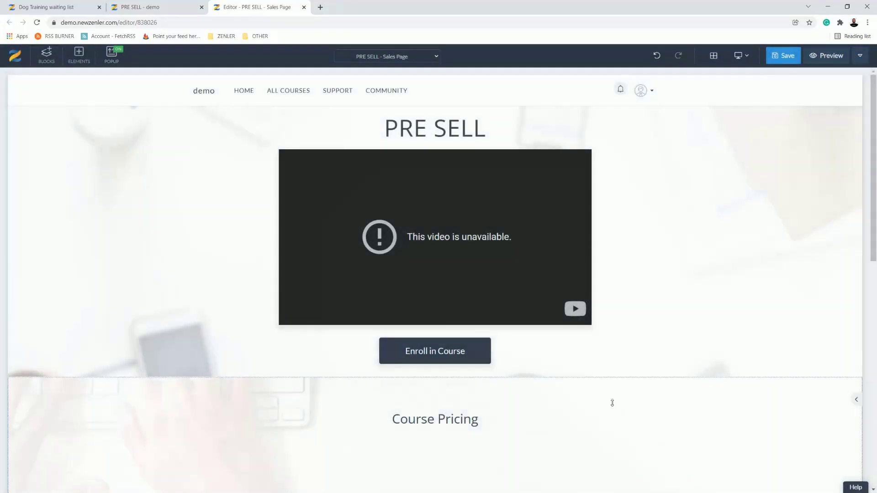
Step: Move the dog training block up past the footer and above the Course Pricing block
scroll(612, 403, "down", 7)
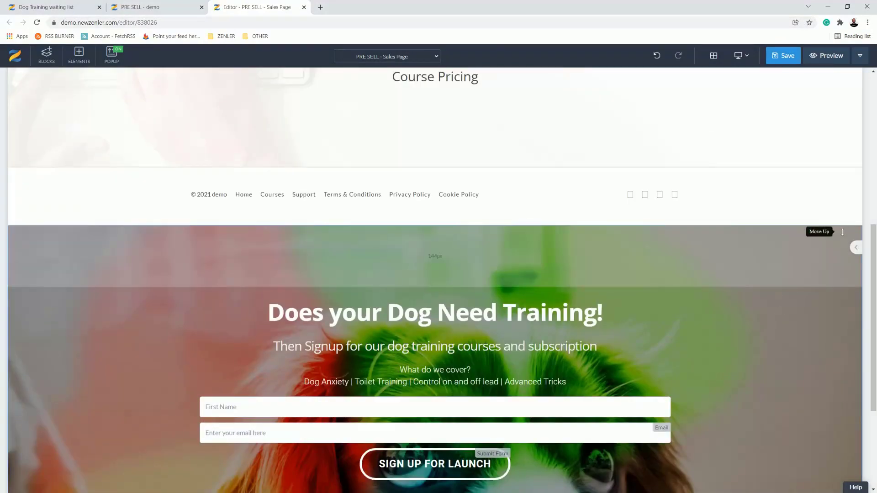
left_click(843, 232)
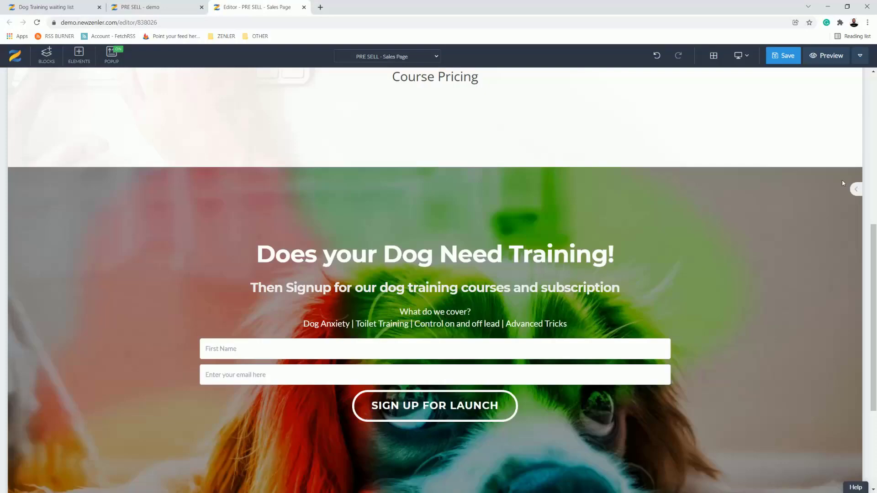
left_click(828, 208)
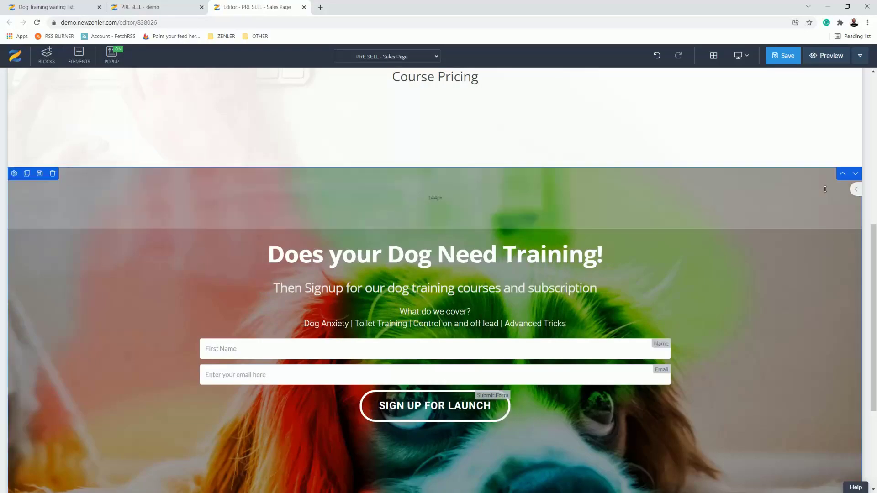
left_click(843, 174)
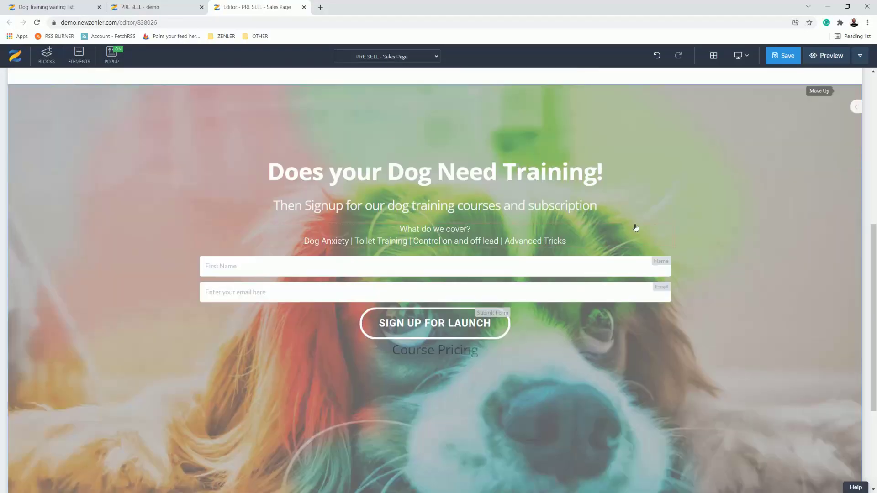
scroll(569, 267, "down", 2)
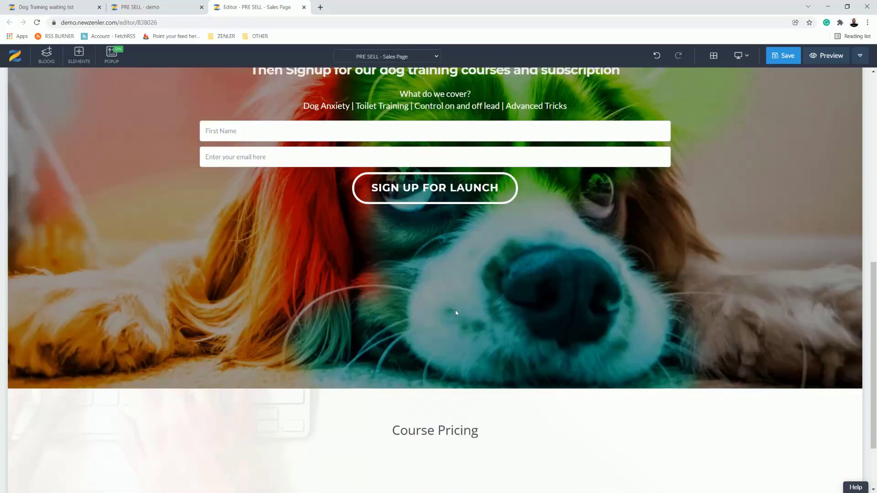
scroll(459, 310, "down", 2)
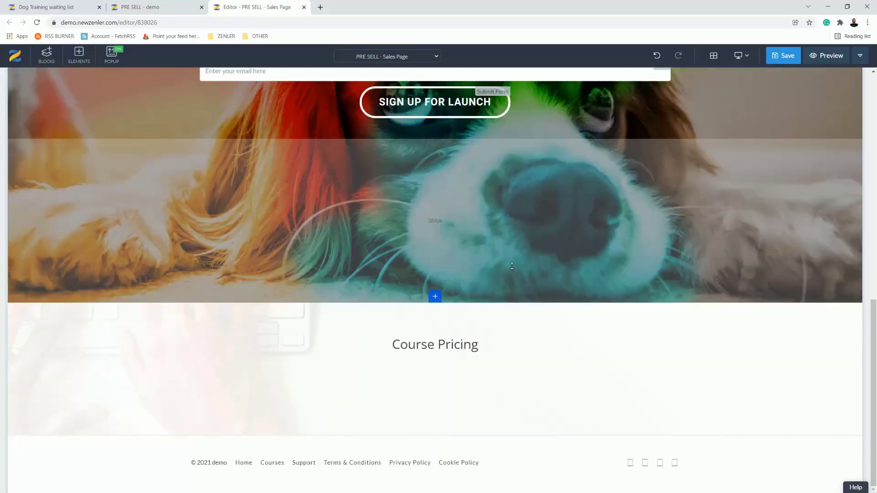
Step: Delete the sign-up form with its name and email fields from the dog training block
scroll(503, 253, "up", 3)
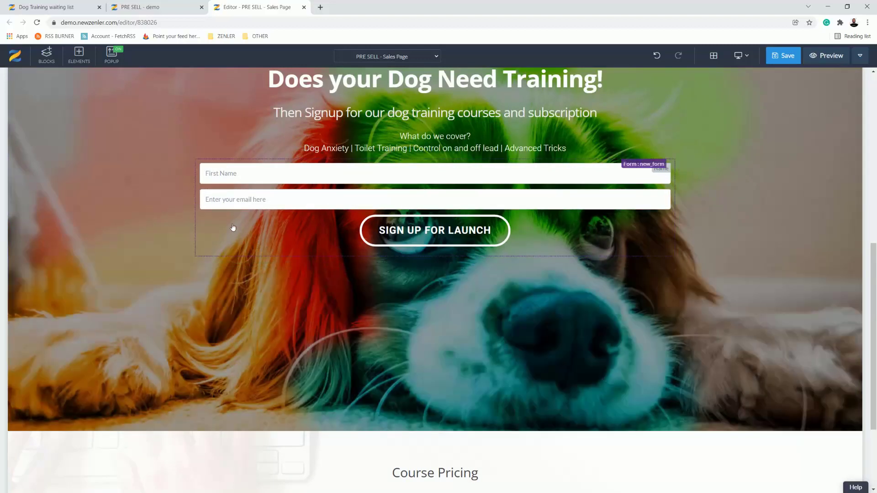
left_click(225, 239)
left_click(228, 152)
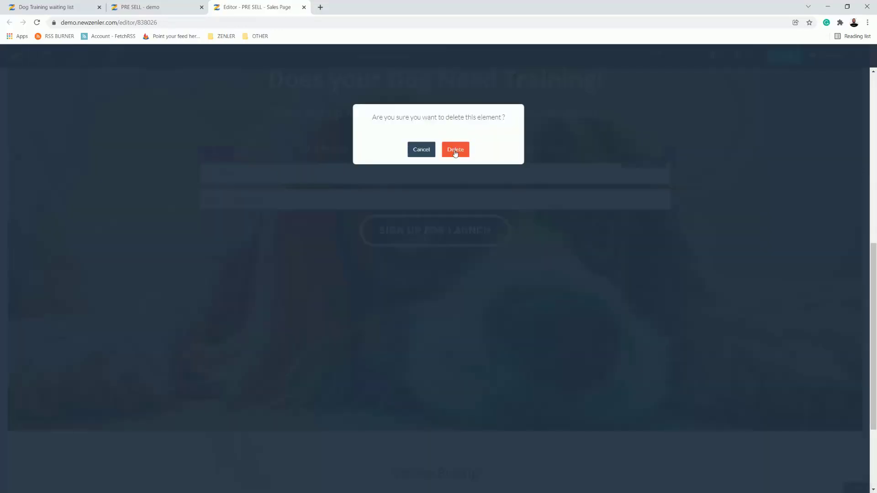
left_click(457, 150)
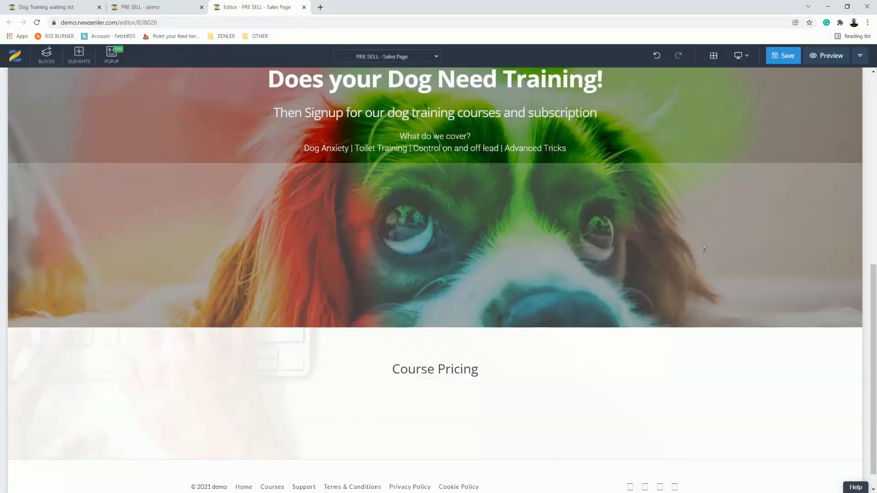
Step: Delete the original PRE SELL header block containing the video and the Enroll in Course button
scroll(483, 226, "up", 2)
scroll(482, 225, "up", 1)
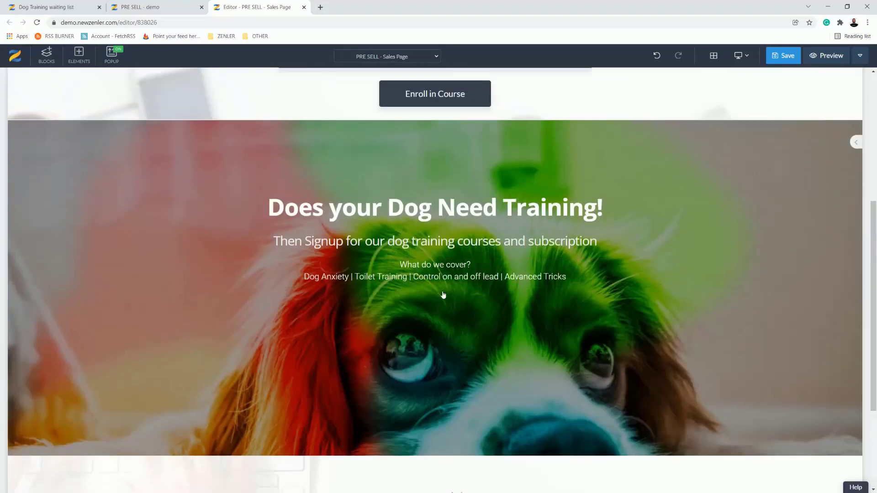
scroll(386, 161, "up", 4)
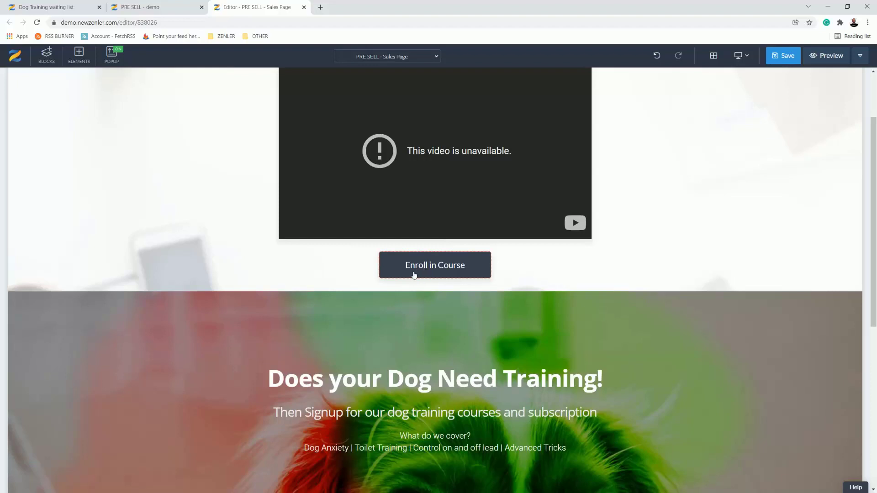
scroll(541, 282, "down", 7)
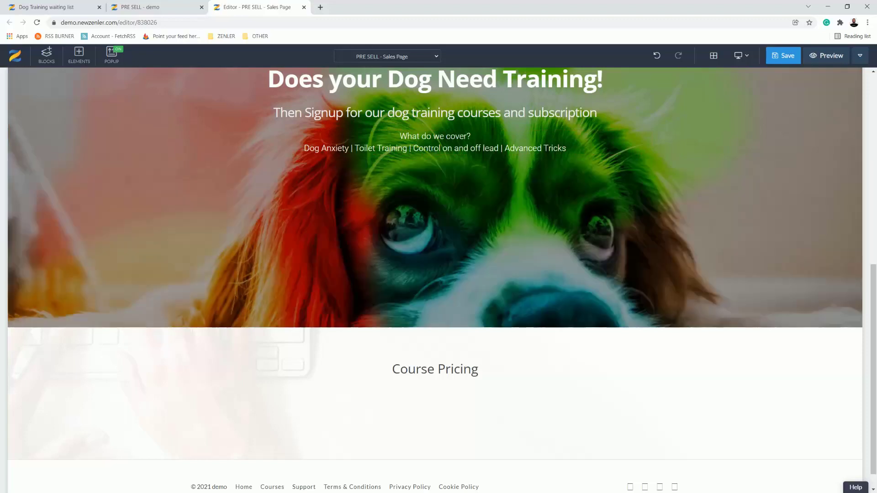
scroll(120, 215, "up", 8)
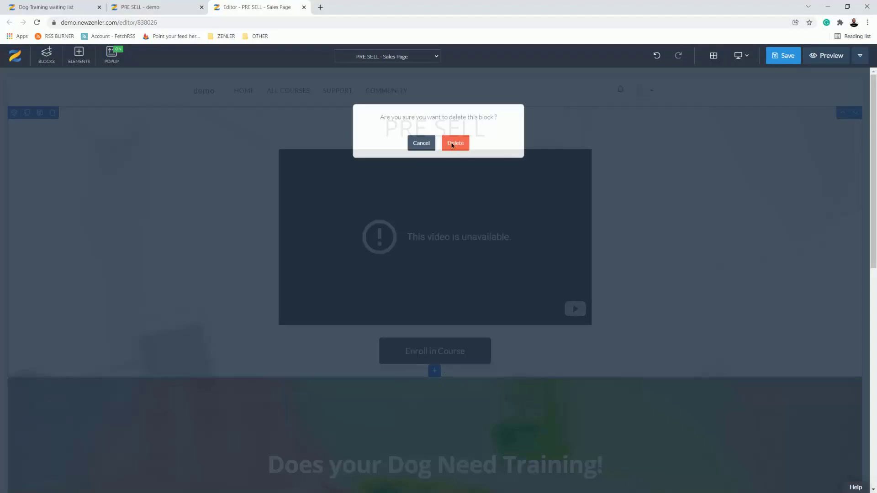
left_click(454, 143)
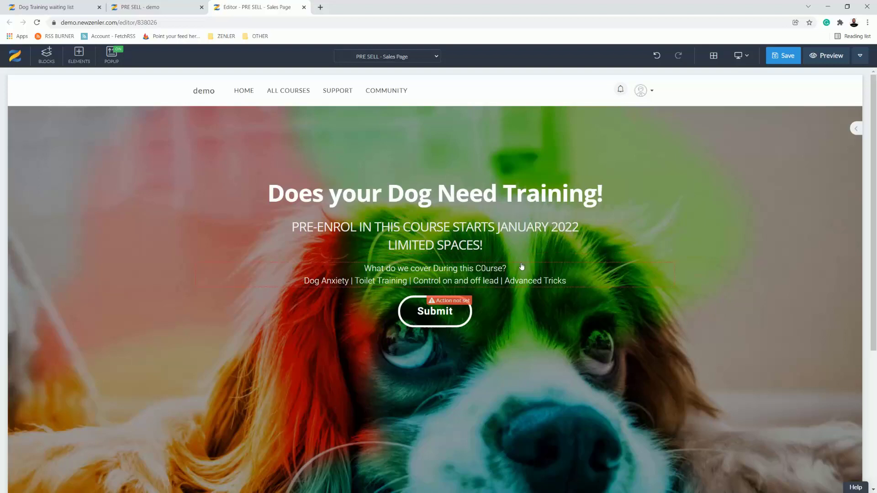
Step: Switch to the PRE SELL course's pages overview and copy the checkout page's URL
scroll(445, 275, "down", 2)
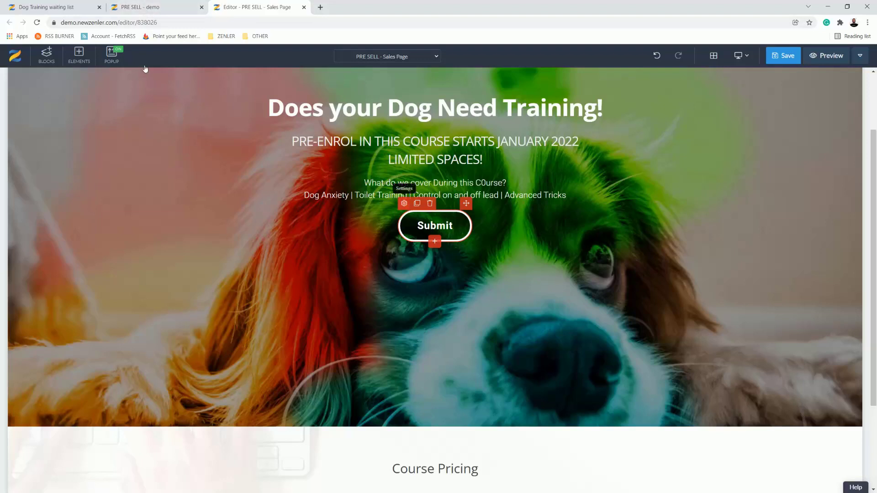
left_click(153, 9)
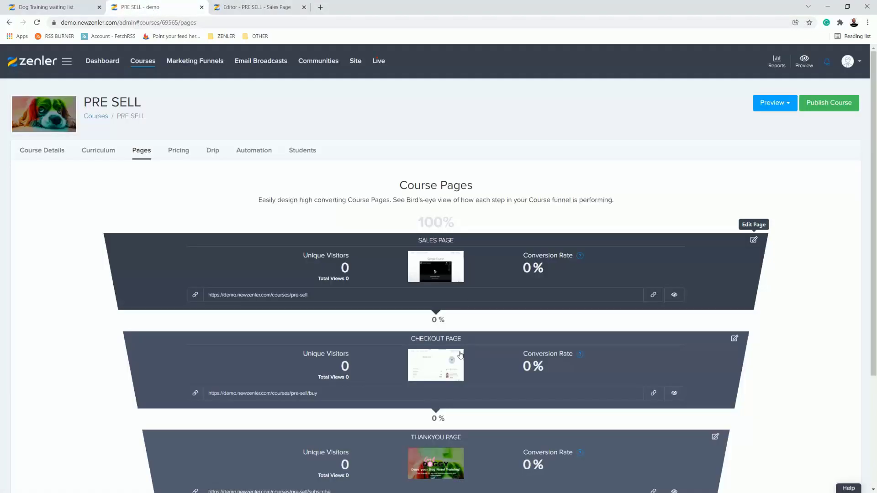
left_click(653, 393)
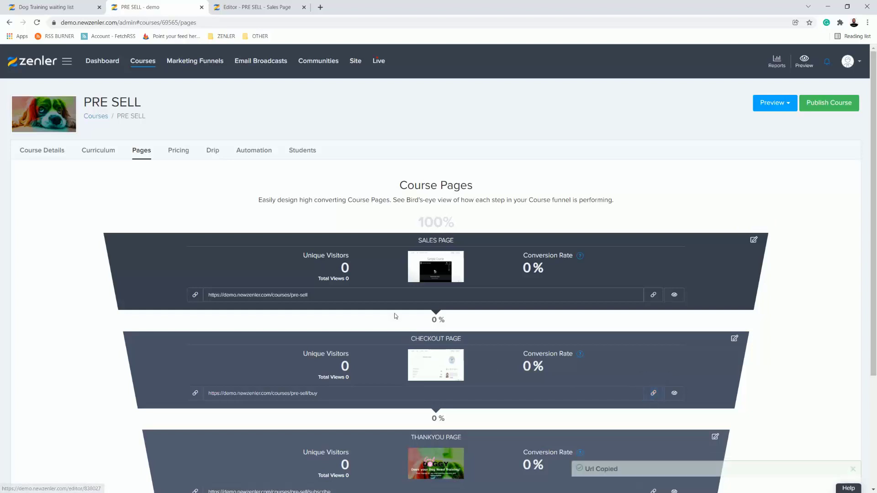
left_click(653, 393)
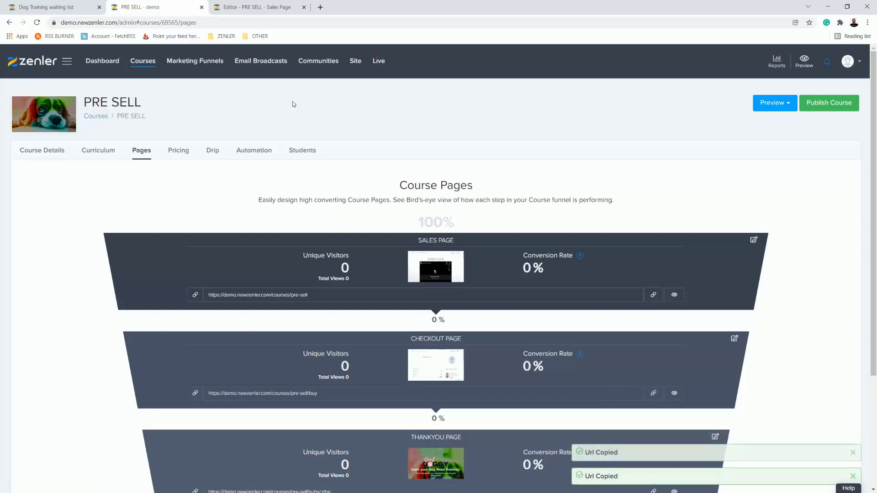
Step: Set the Submit button's action to Go to Link, using the copied checkout page URL ending in /courses/pre-sell/buy
left_click(256, 7)
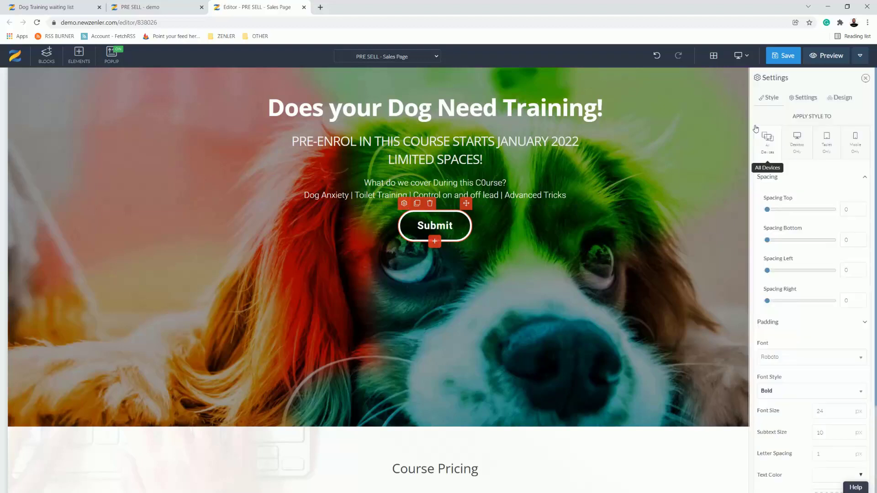
left_click(805, 98)
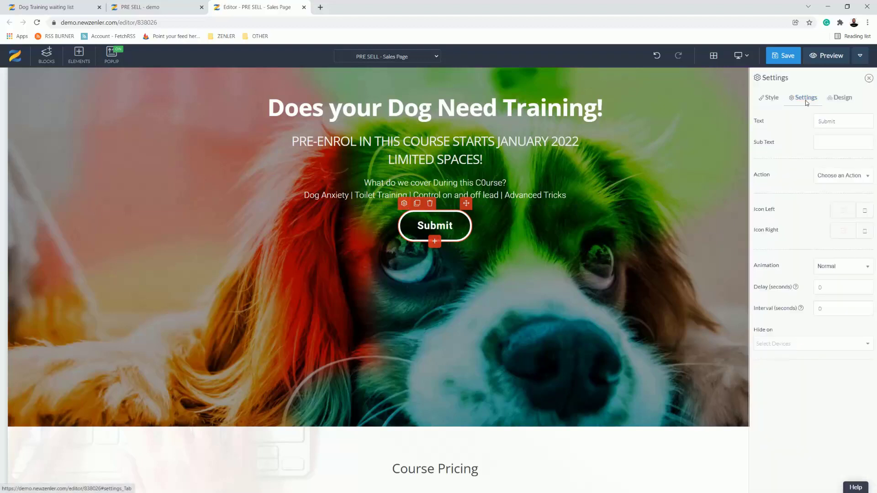
left_click(832, 178)
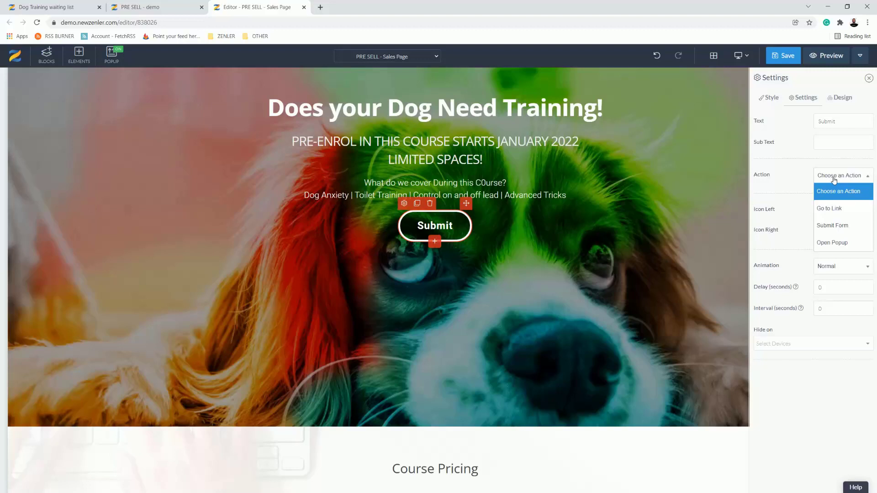
left_click(830, 213)
key("ctrl+v")
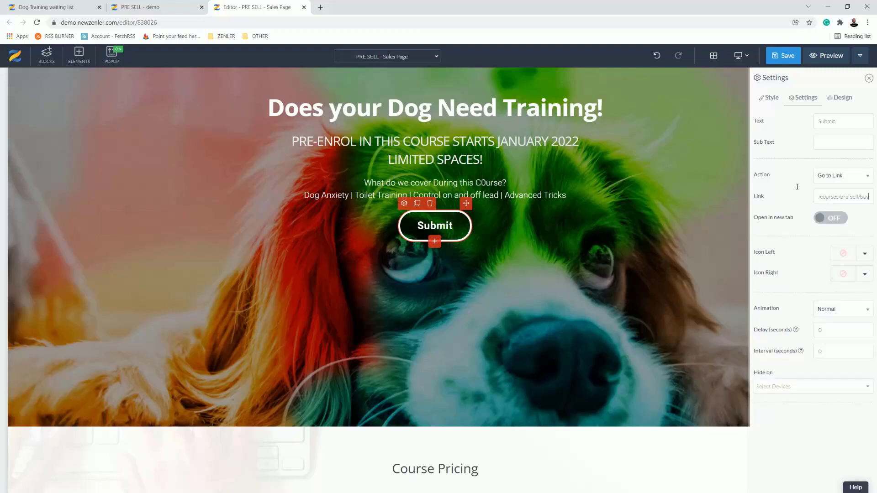
Step: Change the Submit button's text to PRE-ENROL and save the page, accepting the SEO settings with the title PRE SELL
double_click(811, 121)
type("PRE")
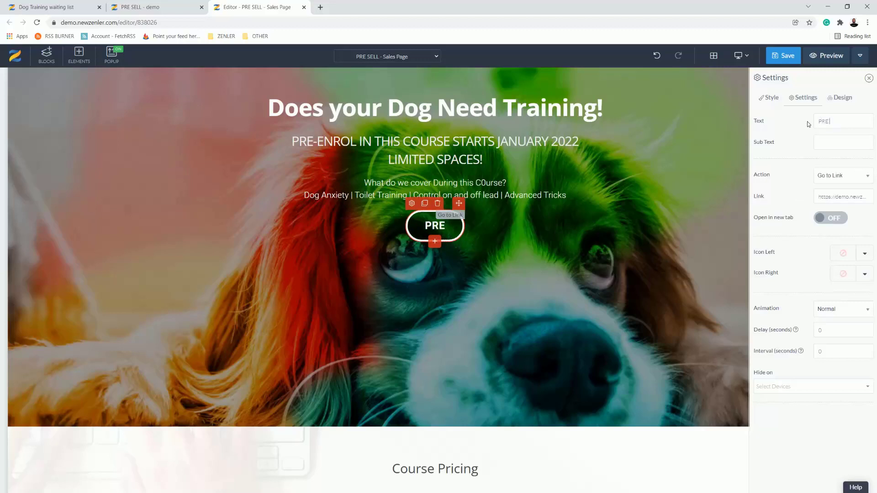
type("-EN")
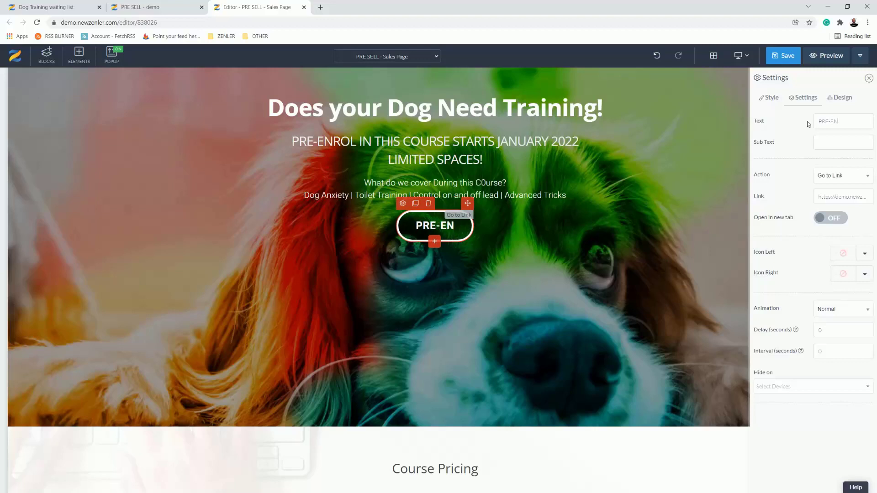
type("ROL")
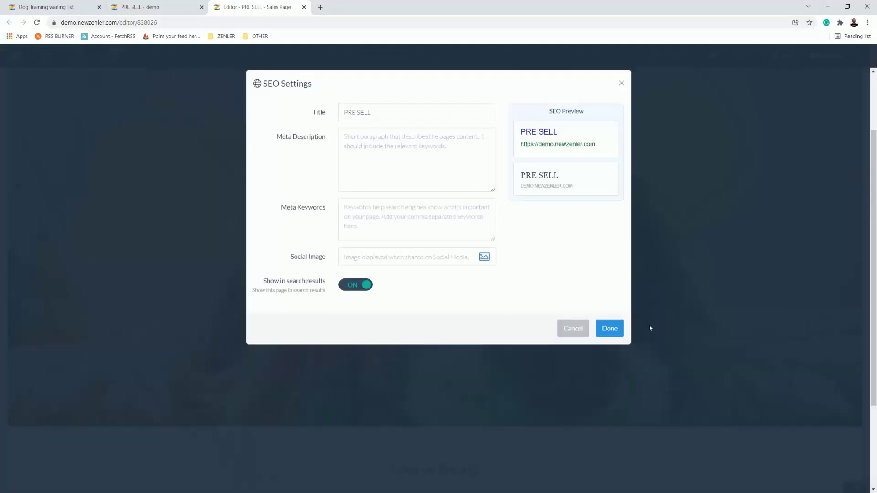
left_click(610, 328)
Step: Set the Course Pricing block's background image to the colourful dog photo from the image library
scroll(677, 248, "down", 3)
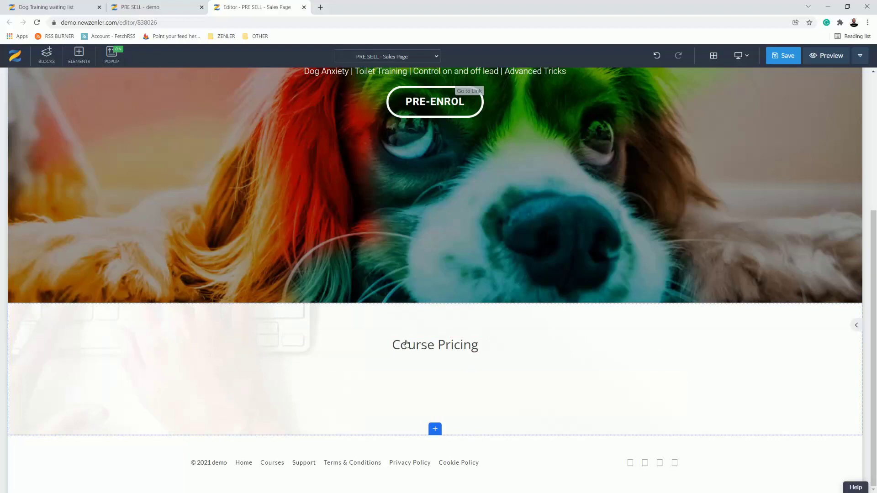
left_click(105, 360)
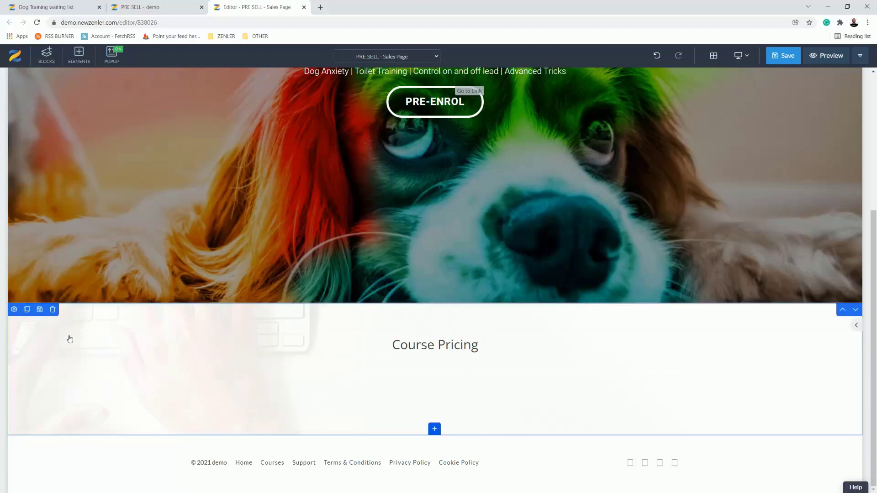
left_click(14, 310)
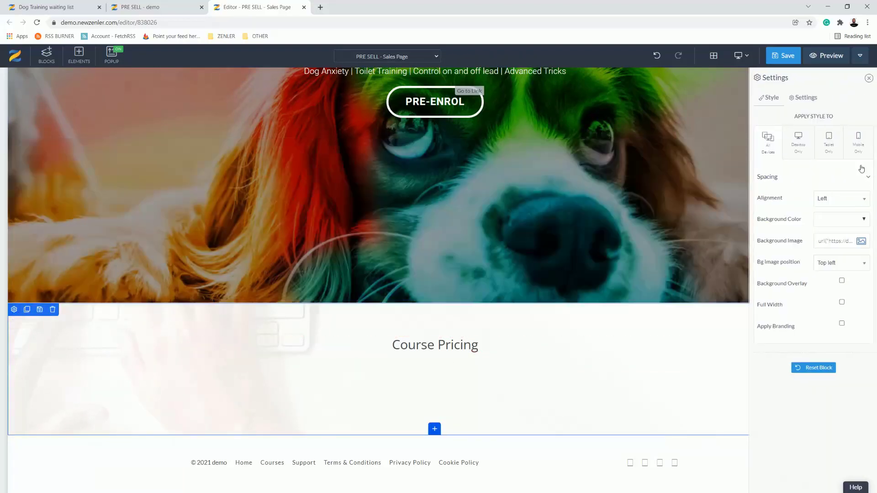
left_click(861, 241)
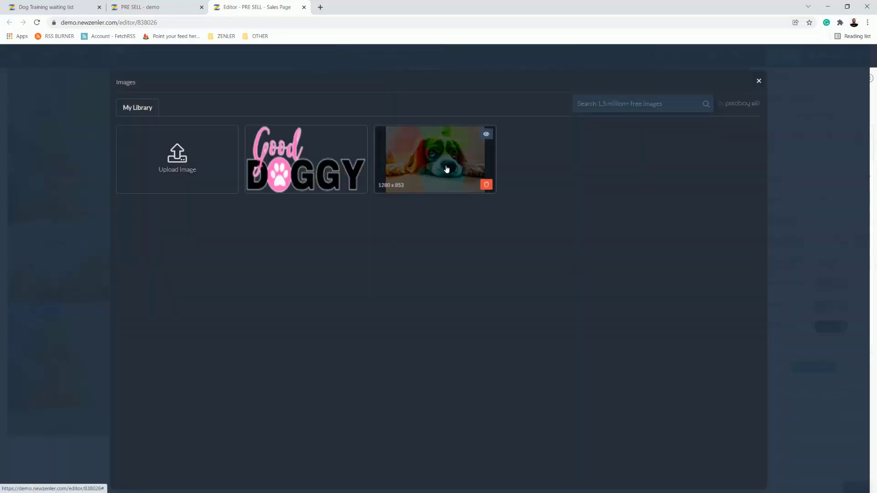
left_click(446, 168)
Step: Enable a white background overlay on the Course Pricing block with an opacity of 0.8
left_click(839, 287)
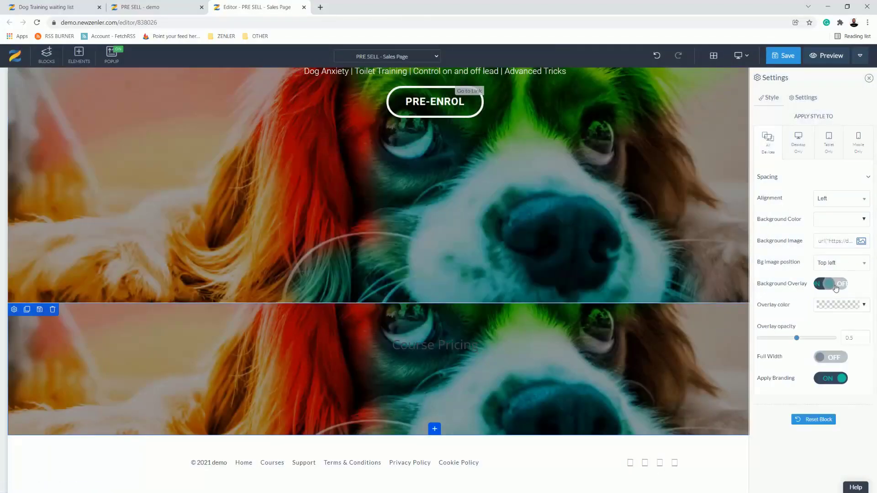
left_click(863, 304)
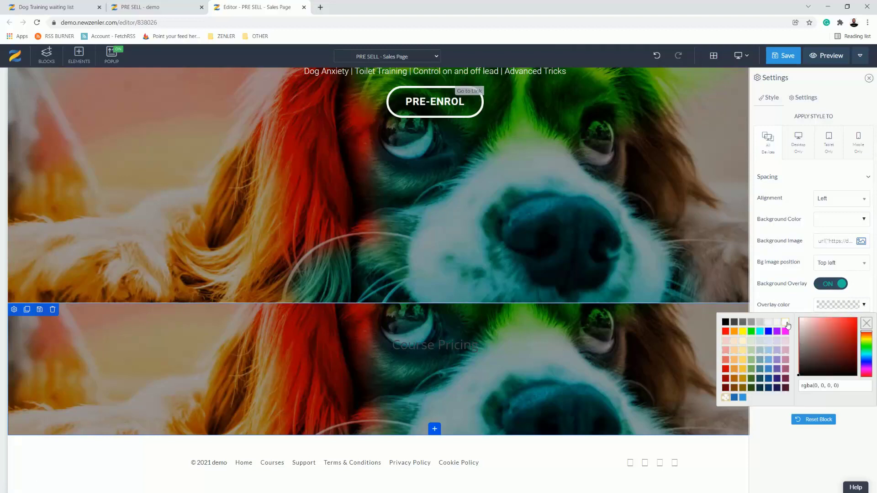
left_click(786, 323)
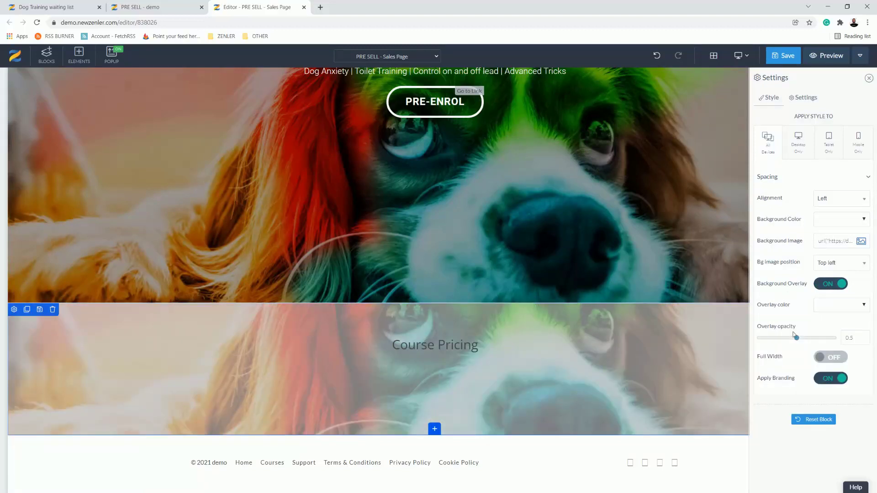
left_click_drag(797, 339, 816, 340)
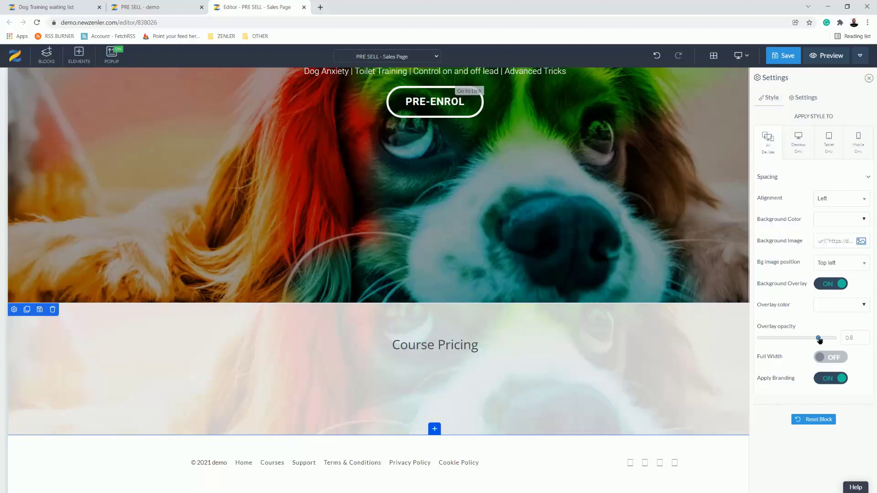
Step: Save the sales page and close its editor
key("ctrl+s")
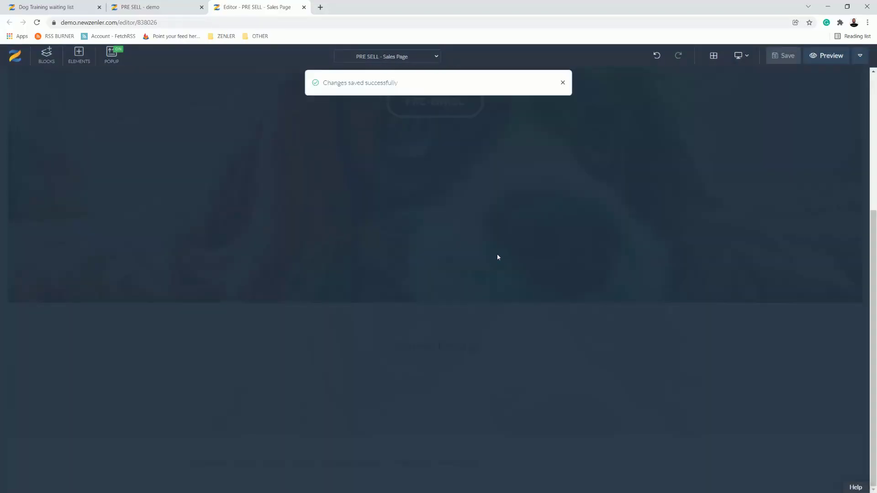
scroll(424, 200, "up", 5)
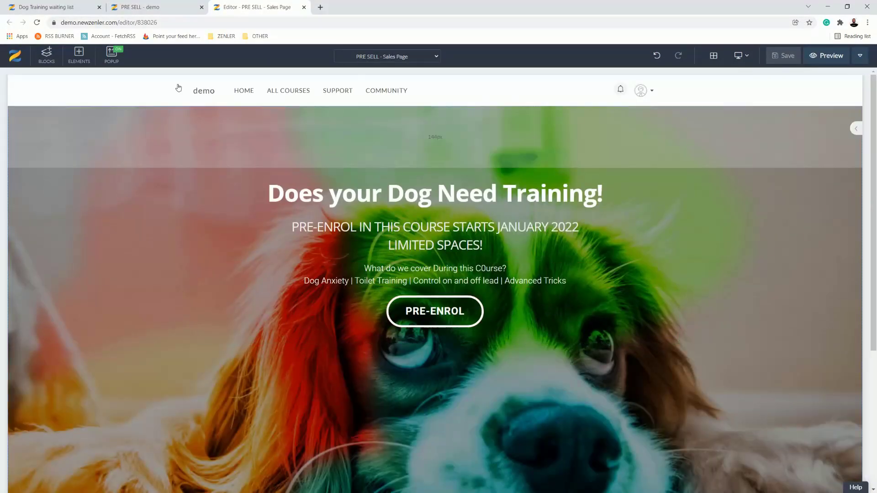
left_click(304, 8)
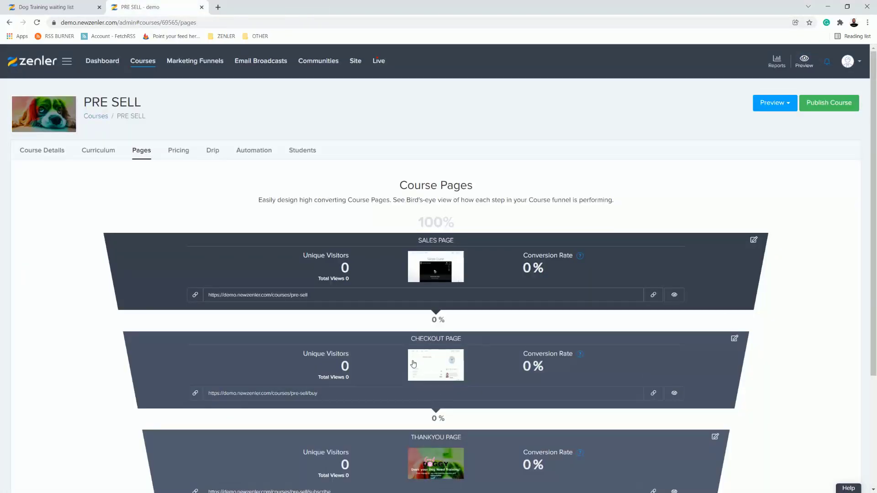
Step: Open the checkout page for editing and delete its header block with the PRE SELL title and 30-day guarantee badge
left_click(734, 337)
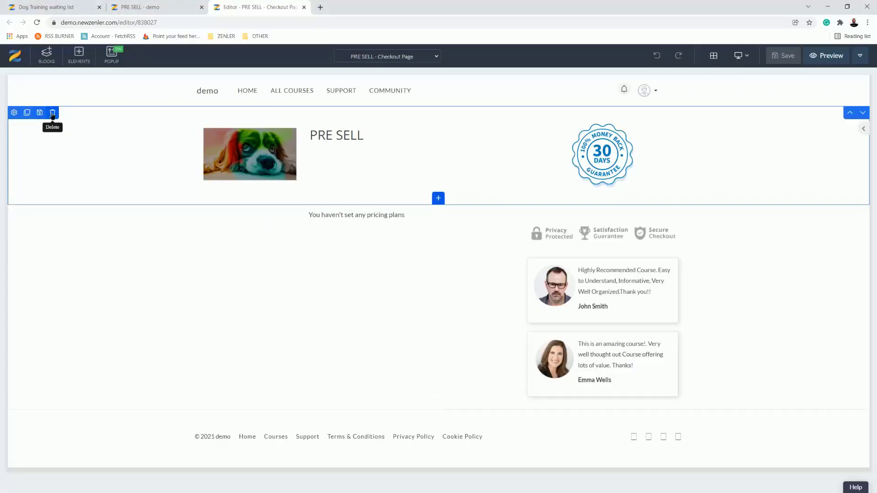
left_click(53, 113)
left_click(456, 144)
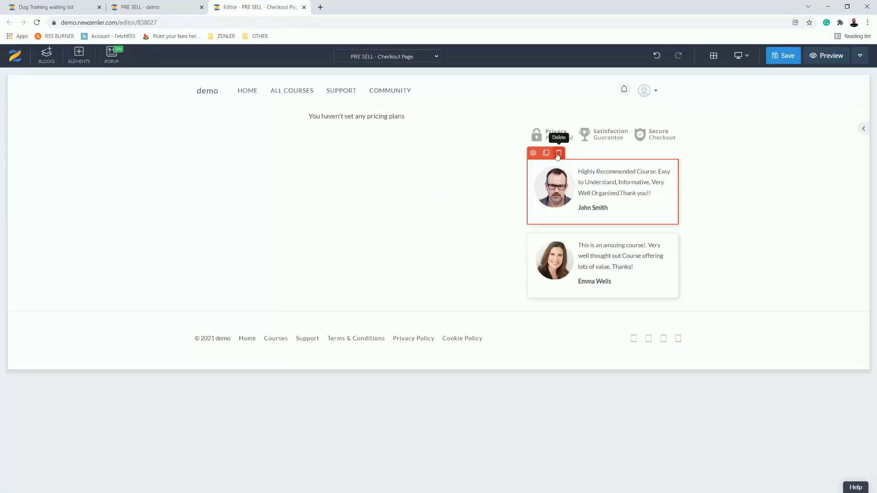
Step: Delete both customer testimonials below the trust badges on the checkout page
left_click(558, 155)
left_click(456, 150)
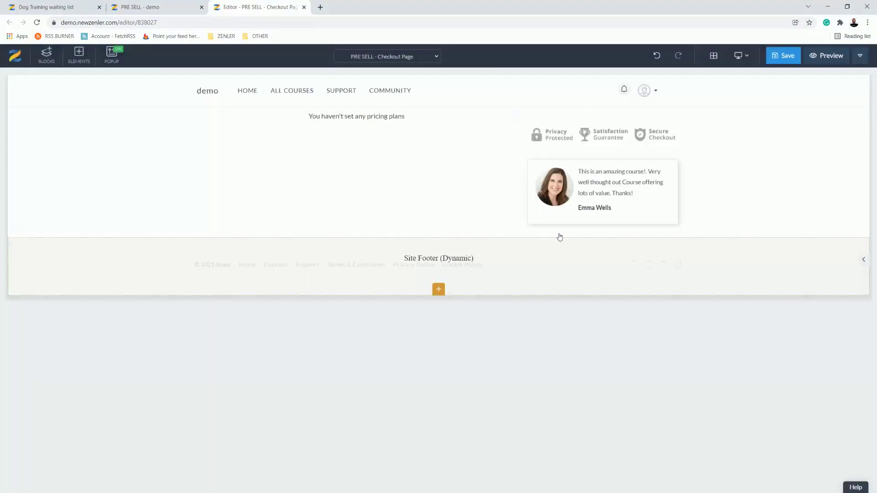
left_click(558, 154)
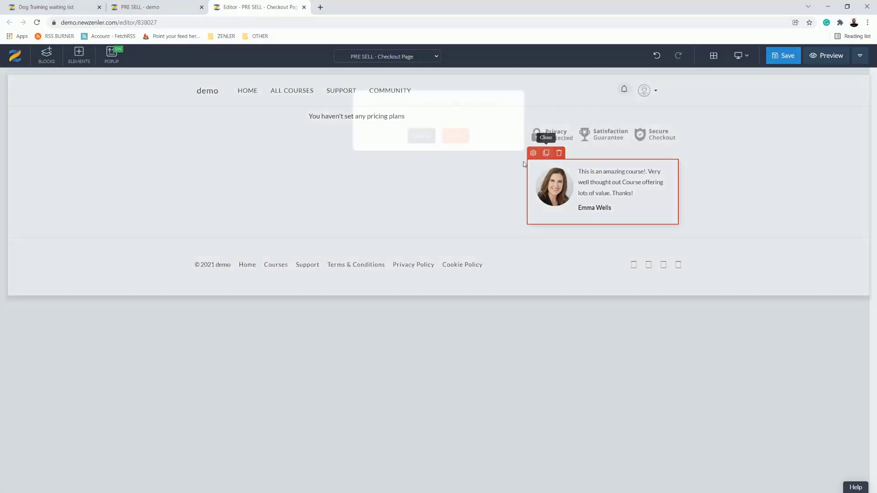
left_click(456, 151)
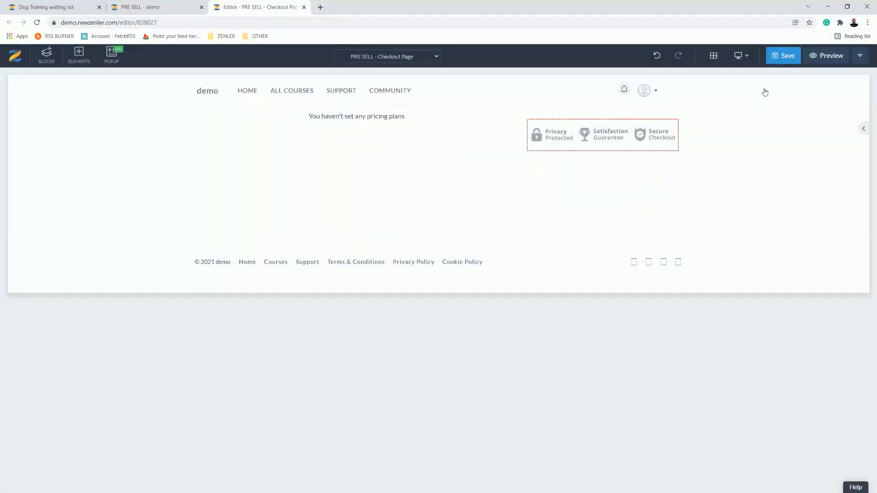
Step: Save the checkout page, accepting its SEO settings, and close its editor
left_click(780, 61)
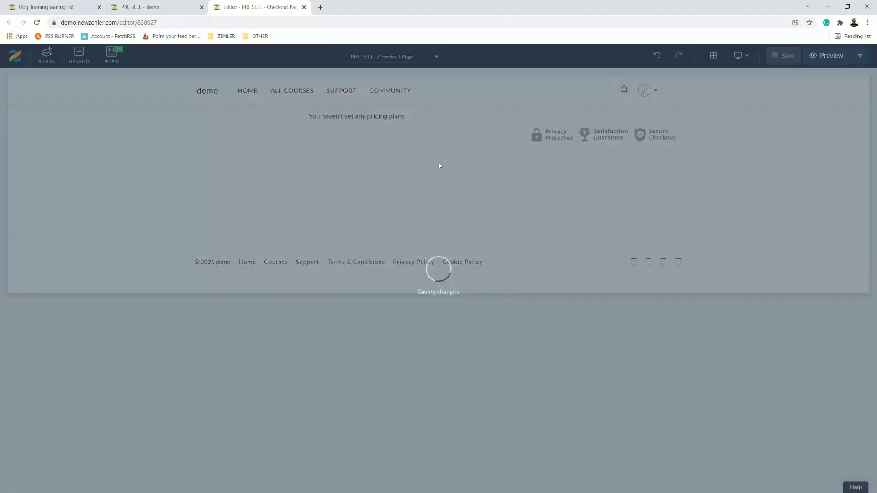
left_click(609, 329)
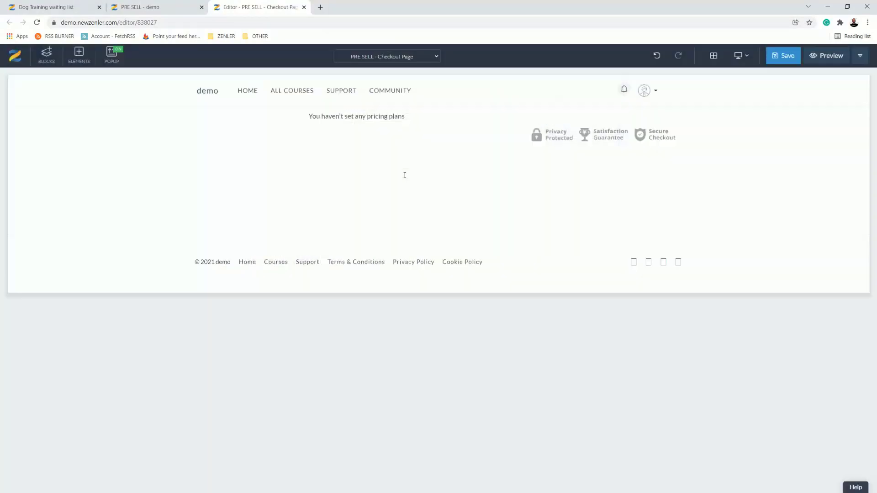
left_click(304, 7)
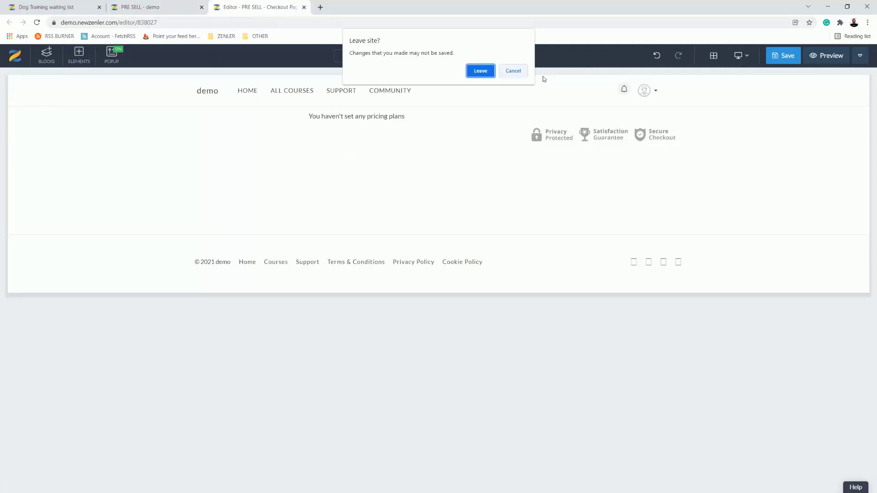
left_click(504, 72)
key("ctrl+s")
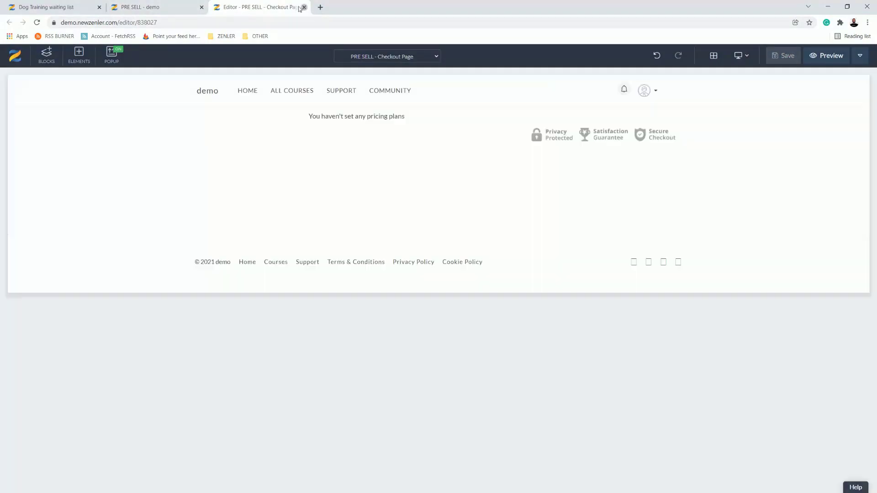
left_click(303, 7)
Step: Open the thank-you page for editing and set the colourful dog photo as the background image of its main block
scroll(486, 290, "down", 3)
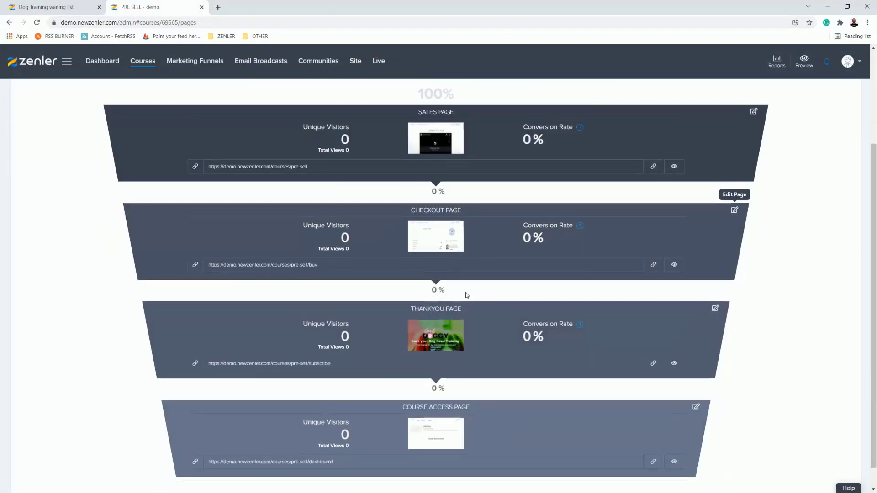
scroll(449, 314, "down", 1)
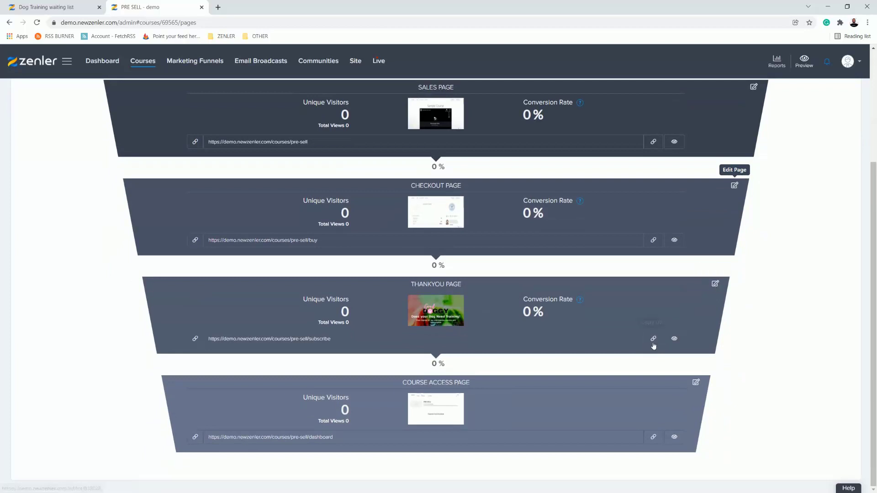
left_click(714, 284)
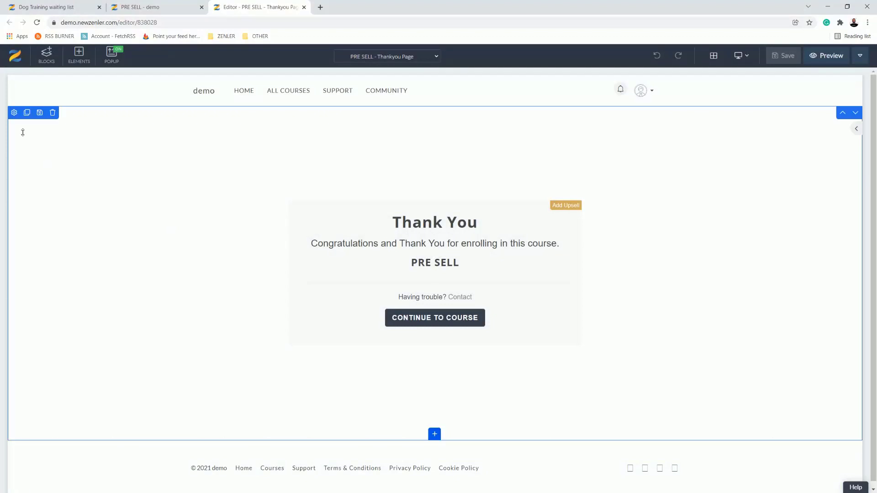
left_click(14, 113)
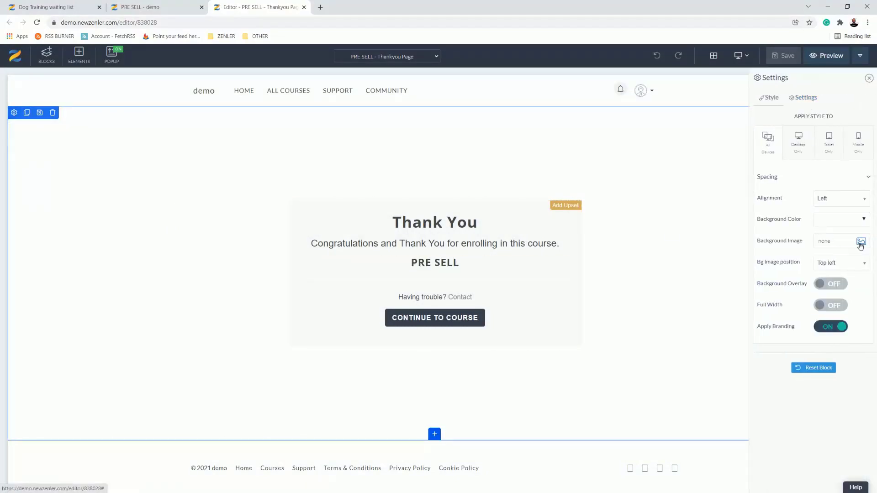
left_click(861, 241)
left_click(452, 173)
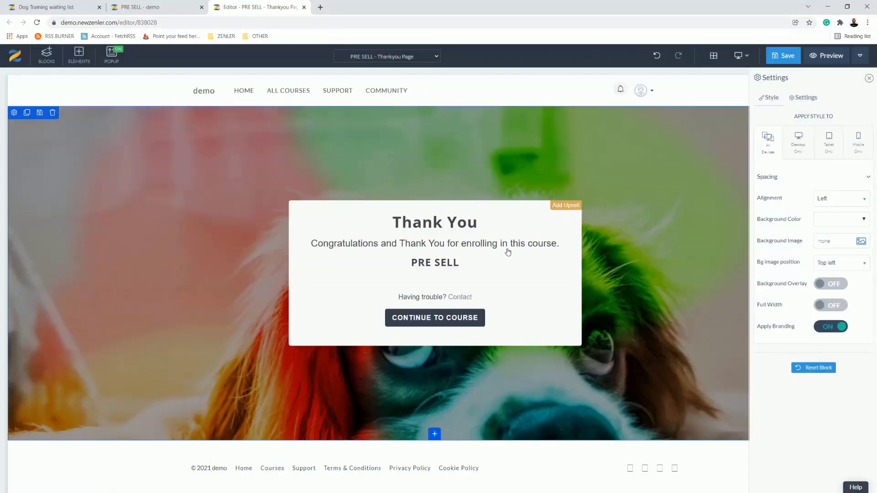
Step: Change the Continue to Course button's background colour to light blue #6fa8dc
left_click(386, 324)
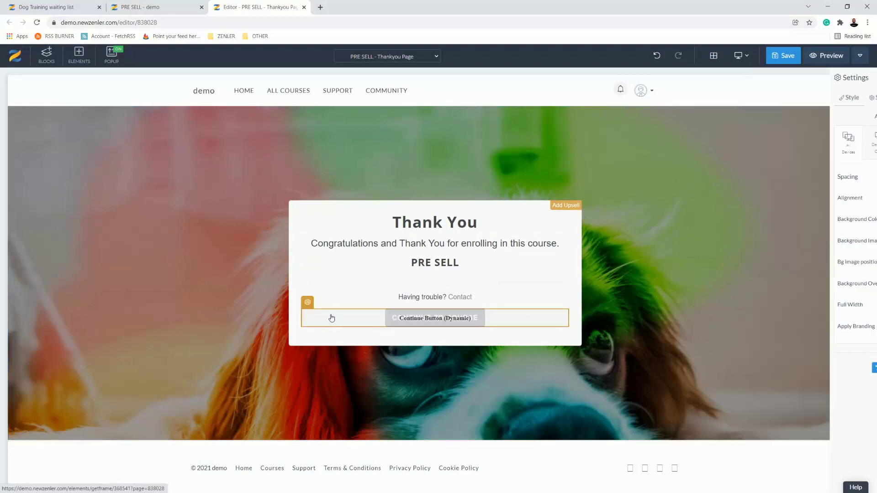
left_click(308, 304)
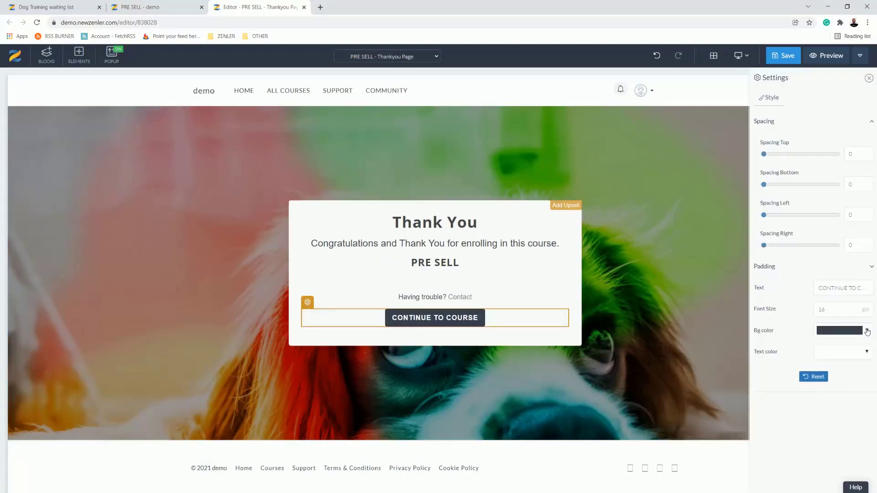
left_click(866, 331)
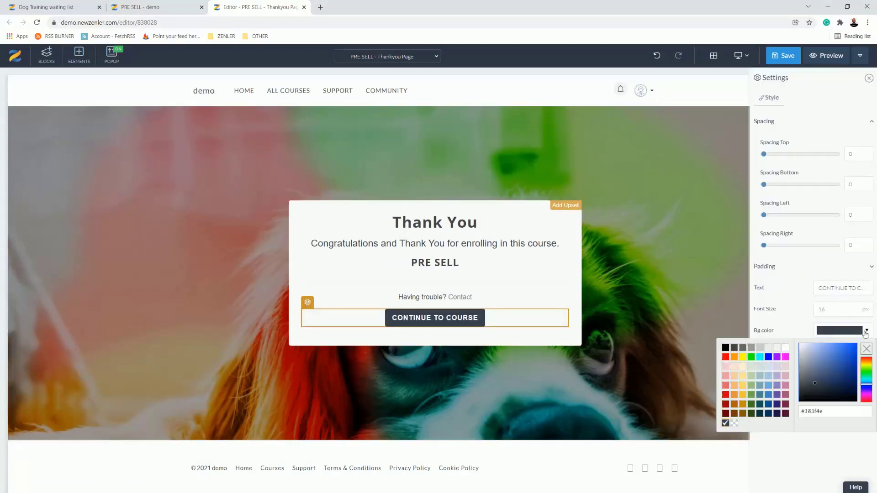
left_click(768, 386)
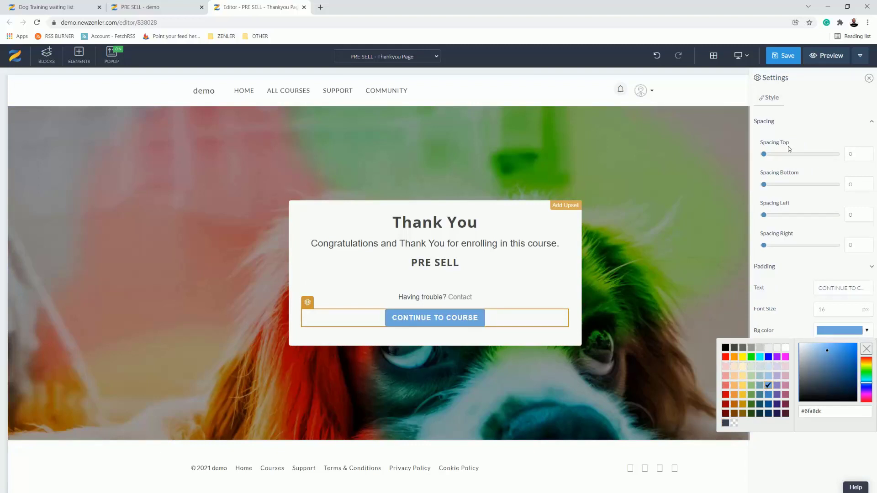
Step: Save the thank-you page, accepting its SEO settings, and close its editor
left_click(783, 55)
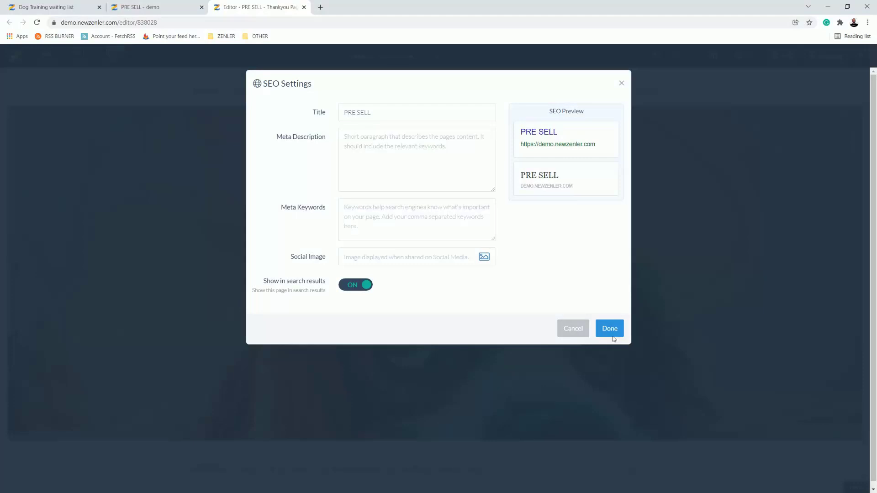
left_click(612, 335)
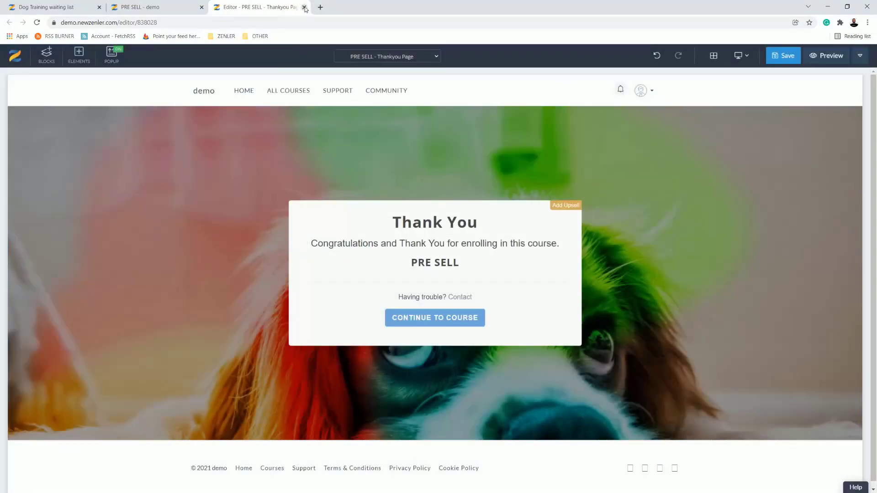
left_click(783, 56)
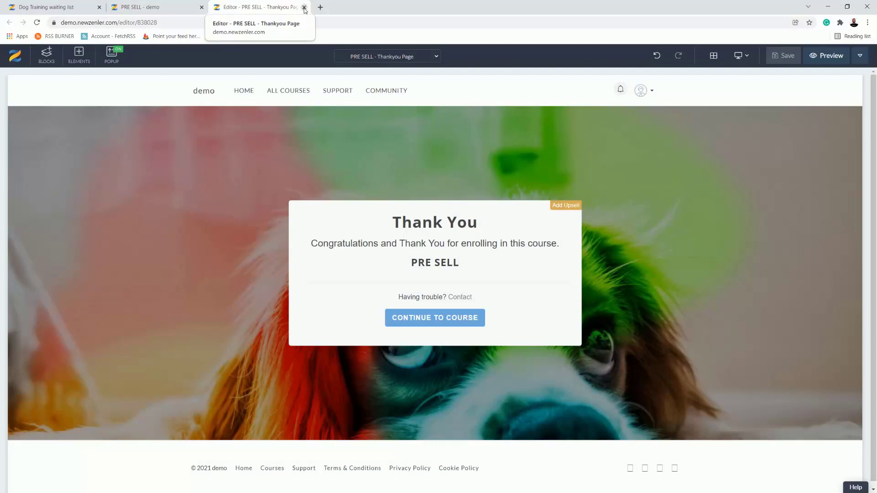
left_click(304, 7)
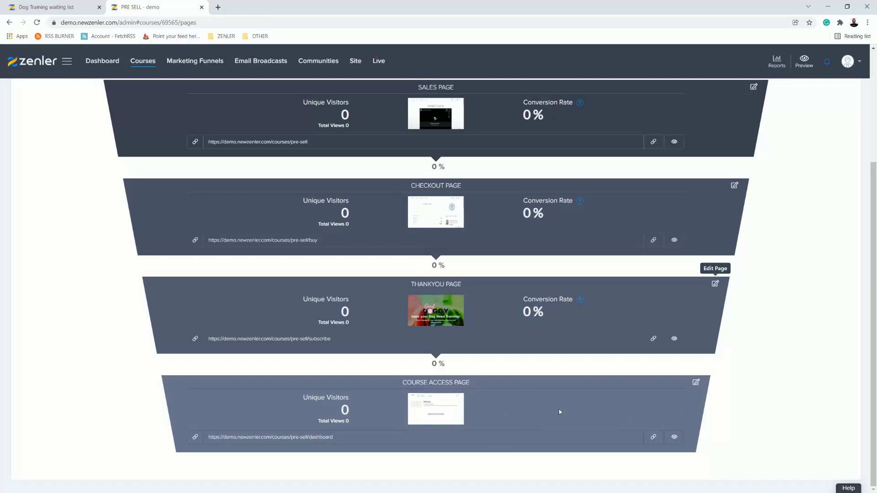
Step: Open the course access page for editing and insert the custom FORM block above the PRE SELL course header
left_click(696, 383)
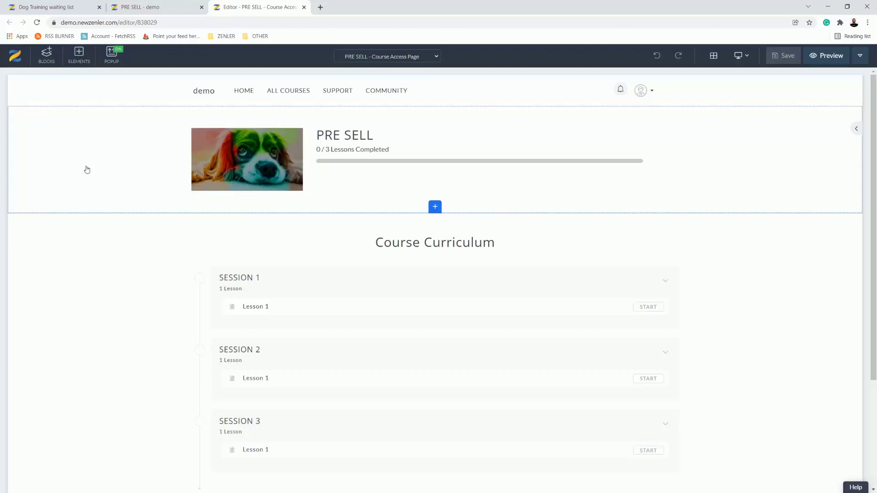
scroll(117, 325, "down", 3)
scroll(118, 325, "up", 3)
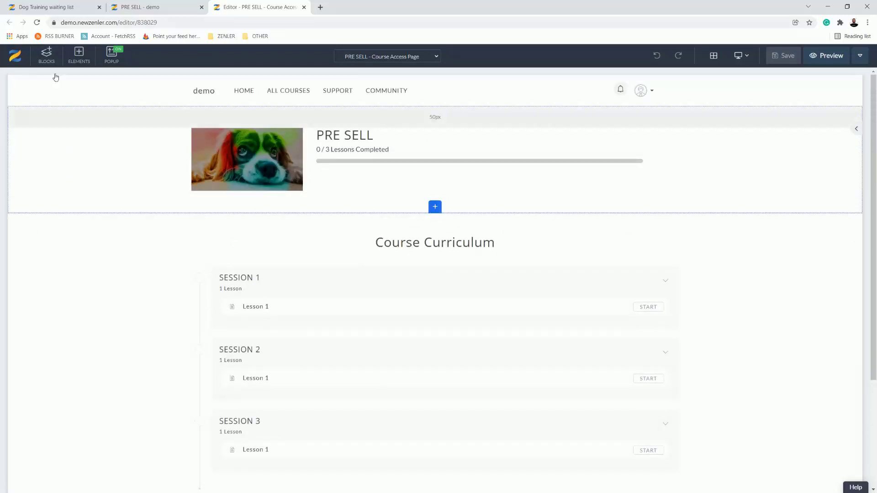
left_click(48, 57)
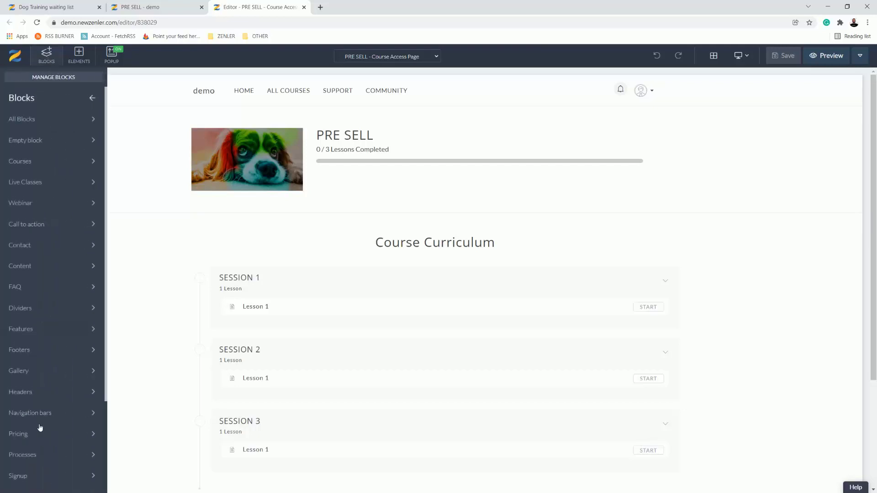
scroll(63, 480, "down", 1)
scroll(58, 479, "down", 2)
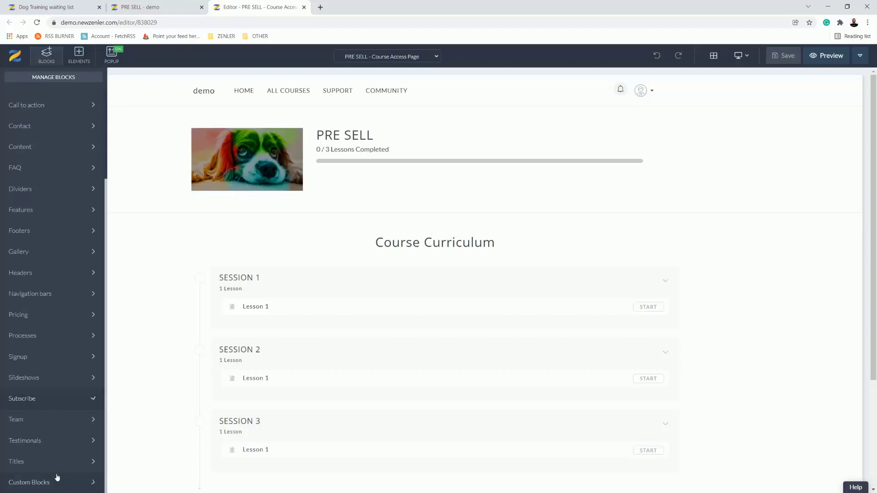
left_click(56, 484)
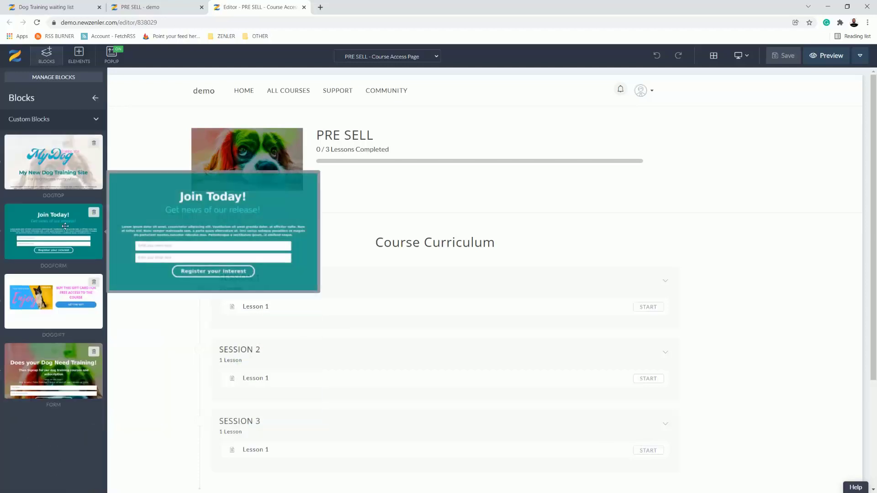
mouse_move(42, 369)
left_click_drag(41, 354, 274, 147)
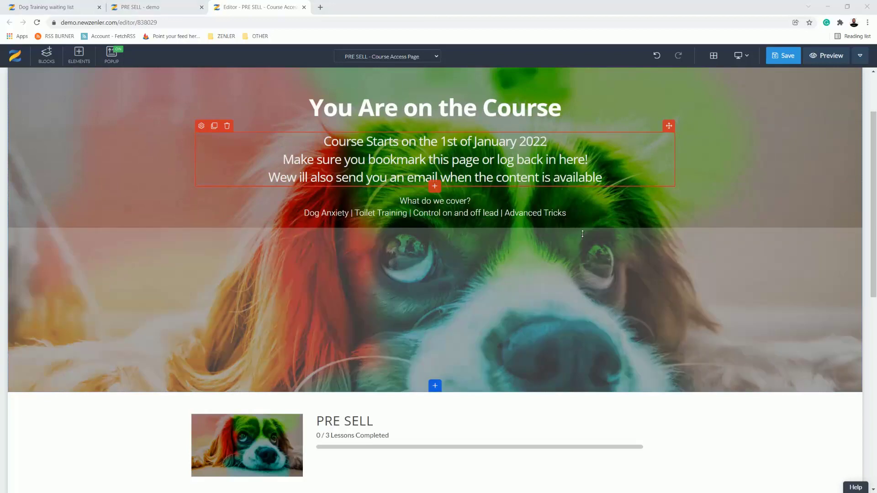
Step: Correct the last line of the banner's subheading to read "We will also send you an email when the content is available"
scroll(480, 210, "up", 2)
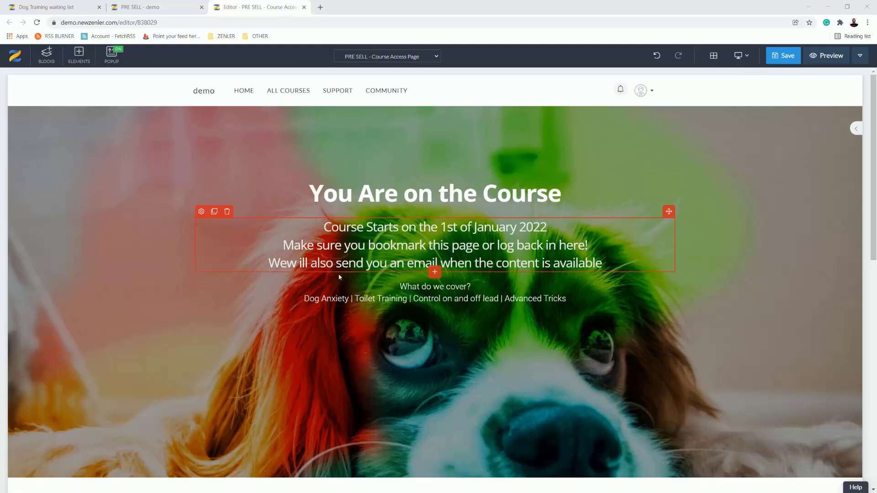
left_click(297, 263)
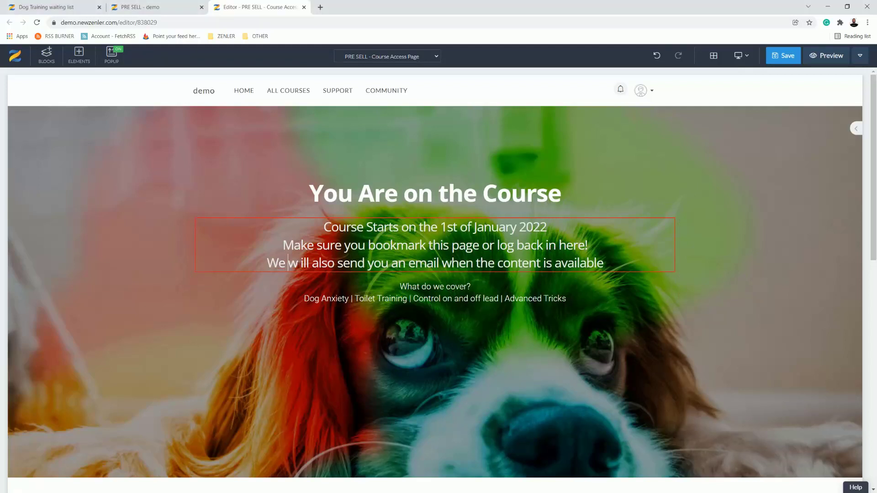
key("BackSpace")
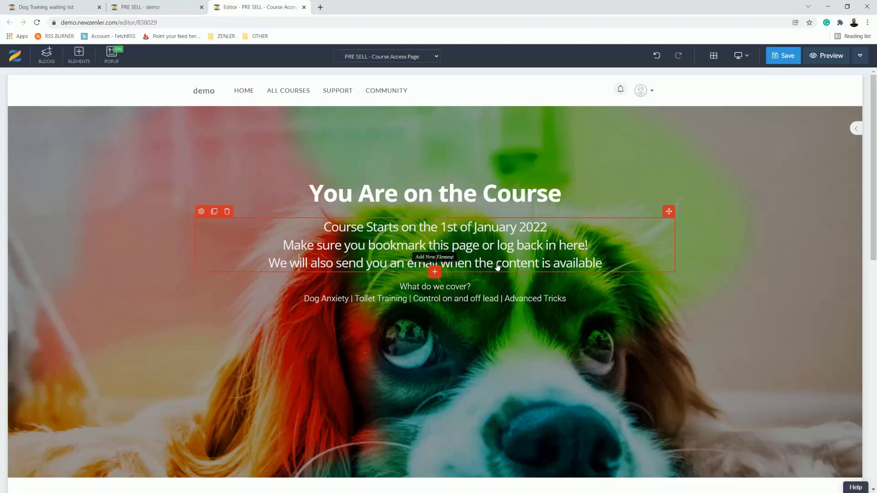
Step: Delete the PRE SELL progress, Course Curriculum and Reviews blocks below the dog banner on the course access page
scroll(713, 291, "down", 1)
scroll(713, 291, "down", 4)
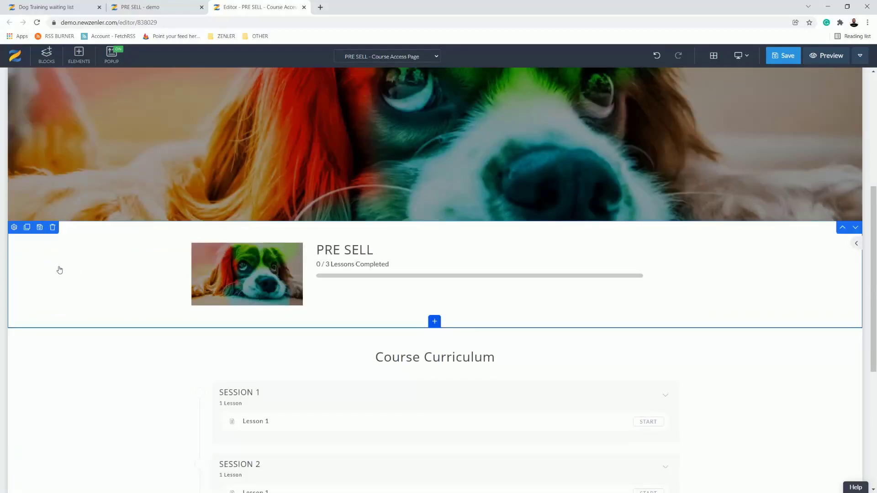
left_click(53, 227)
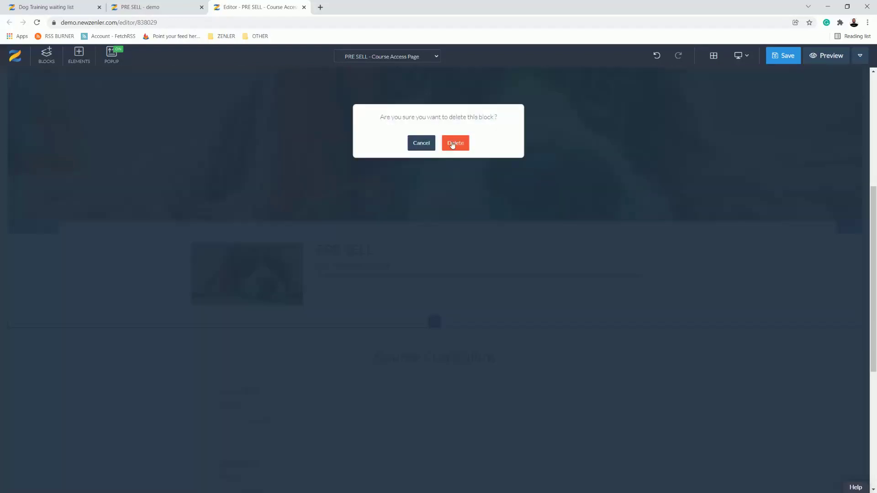
left_click(167, 313)
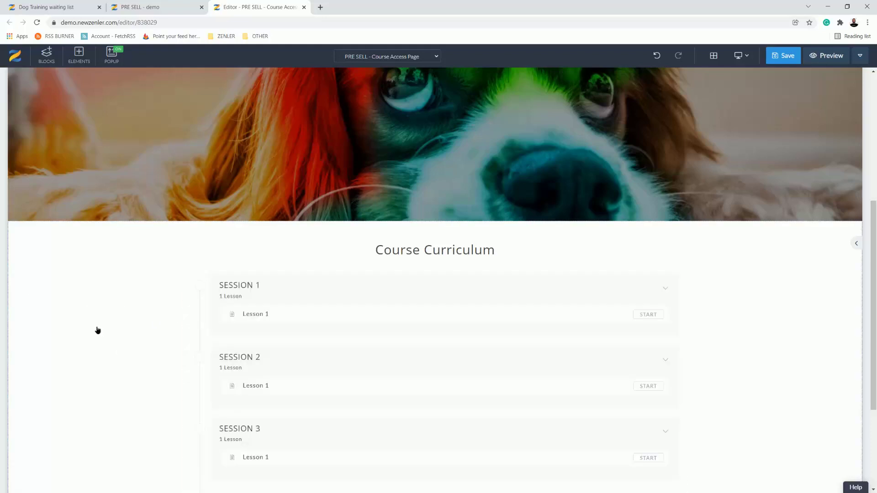
left_click(53, 228)
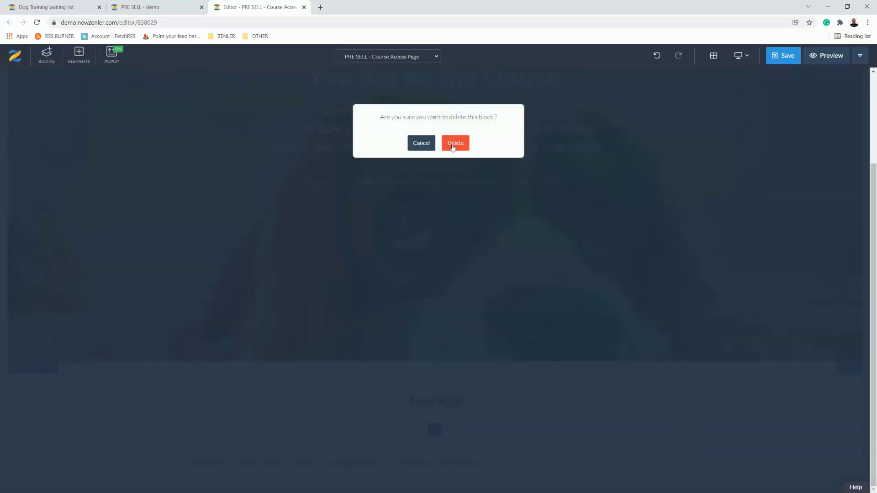
left_click(449, 147)
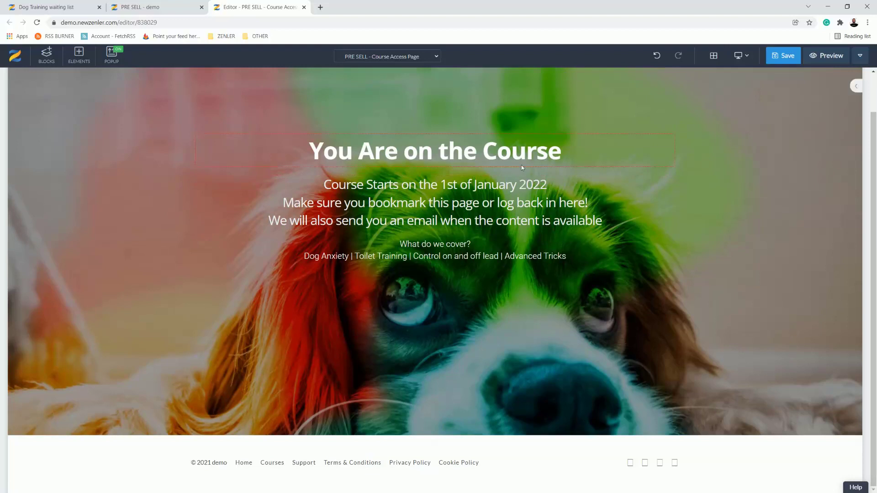
Step: Save the course access page, accepting its SEO settings, and close its editor
left_click(783, 56)
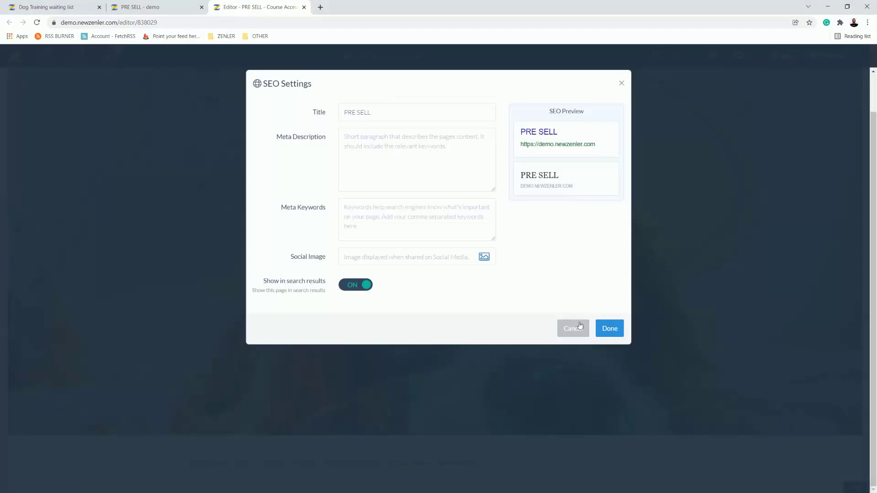
left_click(609, 328)
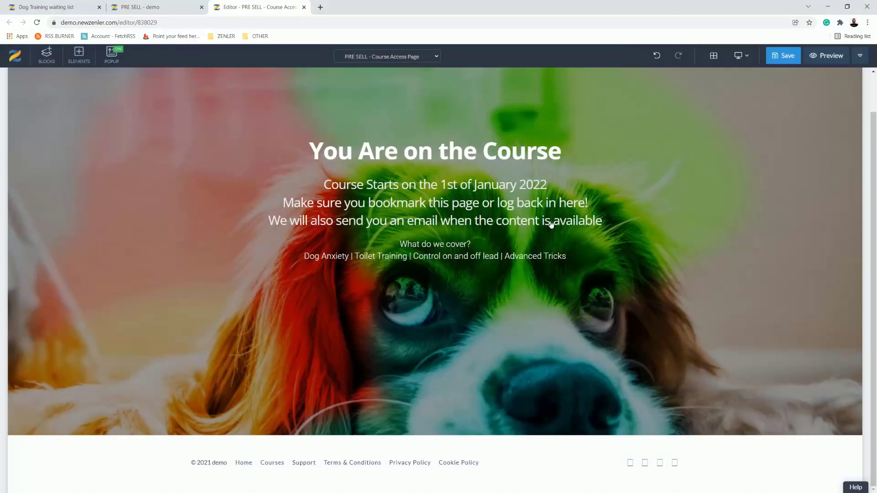
left_click(304, 7)
left_click(514, 71)
left_click(783, 55)
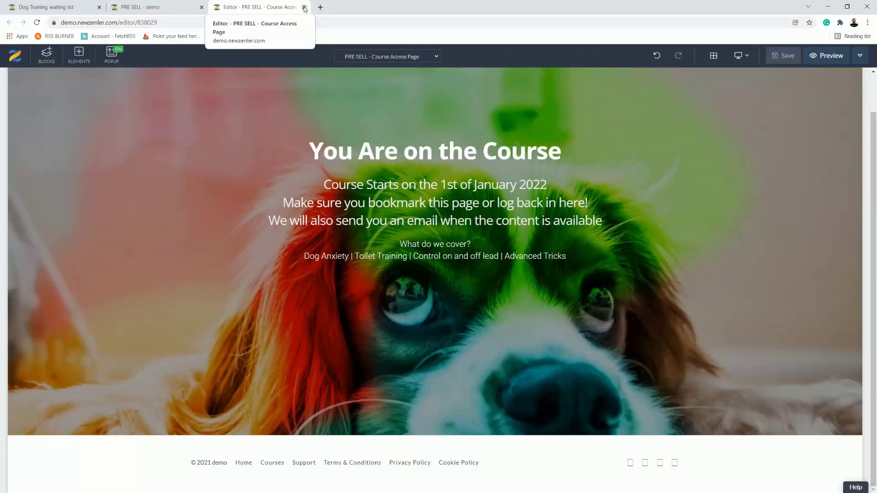
left_click(304, 7)
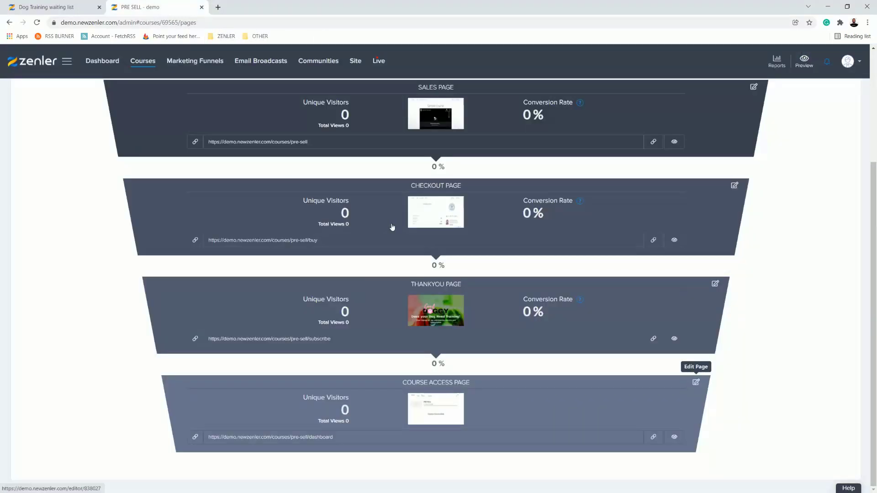
Step: Open the course curriculum and set Lesson 1 of SESSION 1 as a draft
scroll(392, 227, "up", 4)
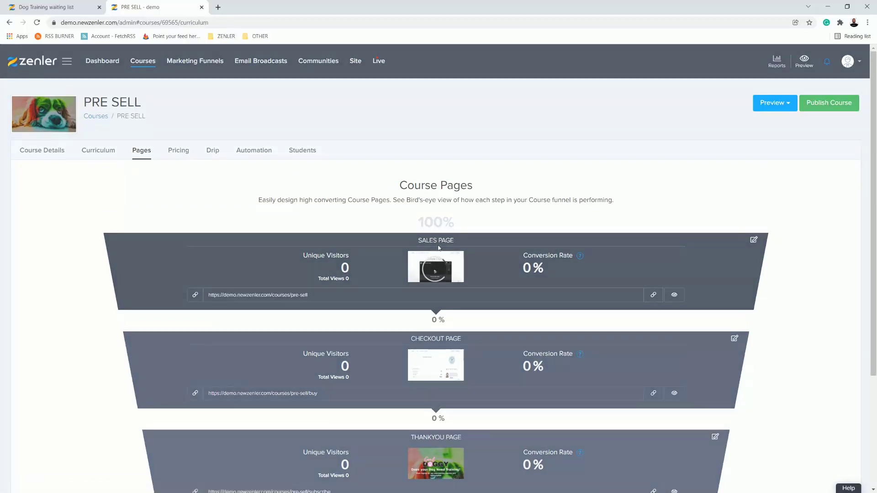
left_click(96, 153)
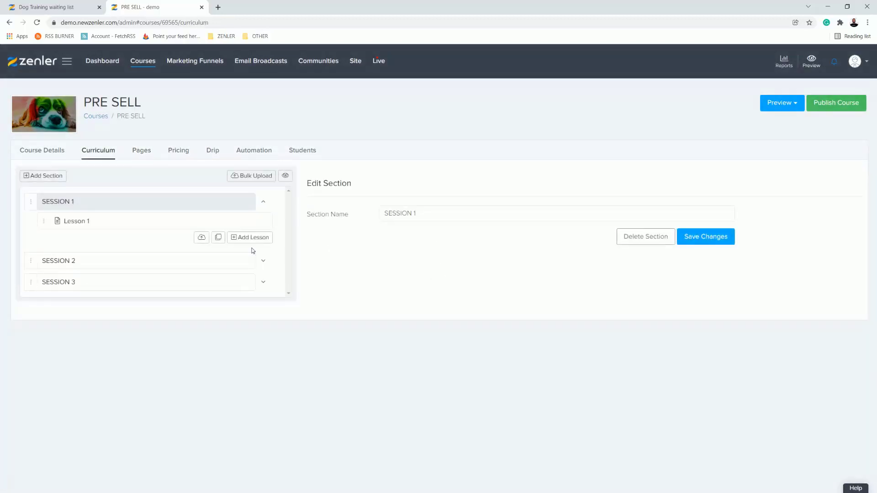
left_click(139, 224)
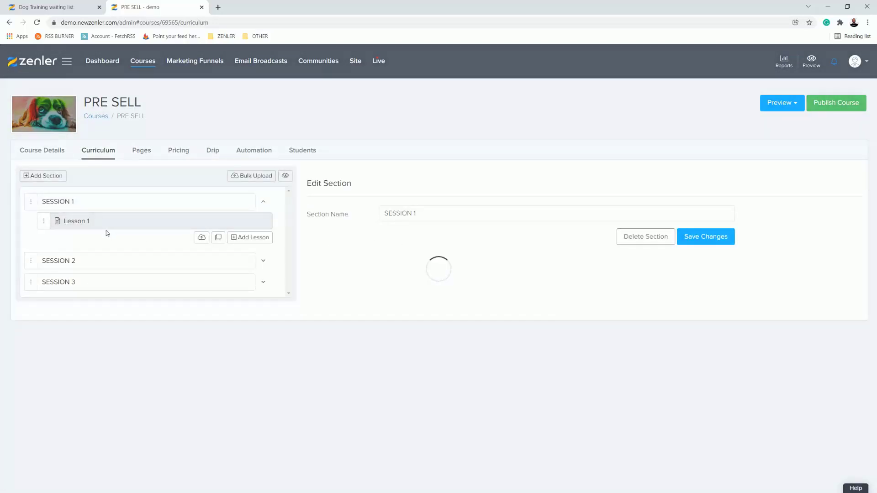
left_click(594, 232)
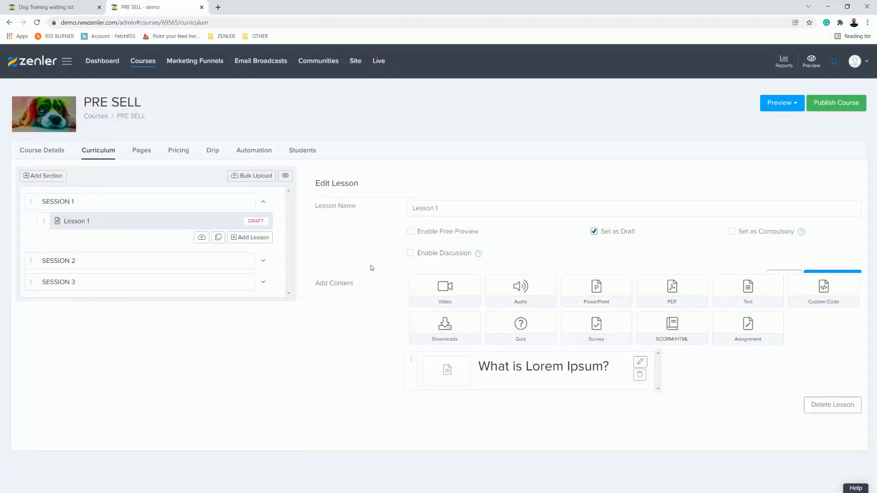
Step: Discard the unsaved edit, set Lesson 1 of SESSION 2 as a draft, and draft and save Lesson 1 of SESSION 1 again
left_click(263, 260)
left_click(135, 288)
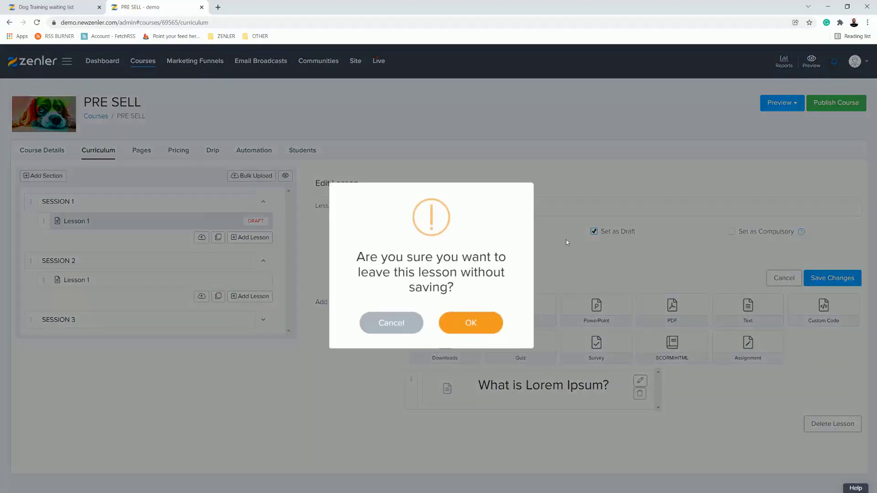
left_click(461, 319)
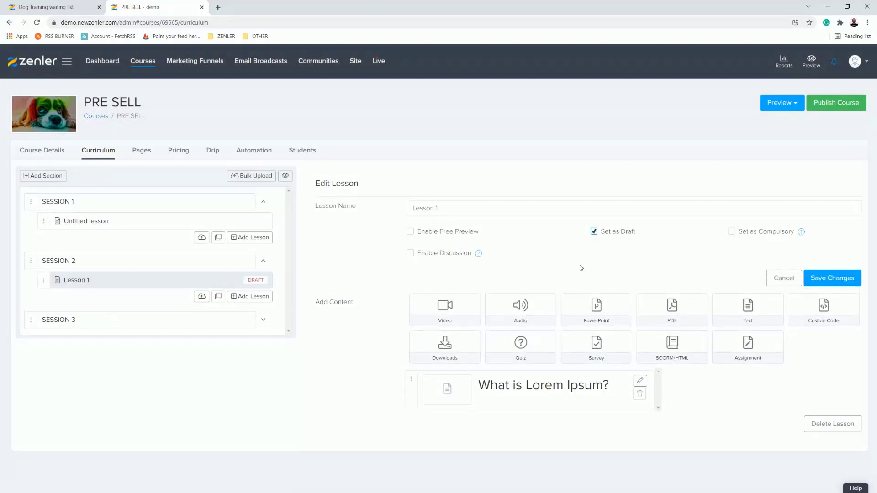
left_click(814, 278)
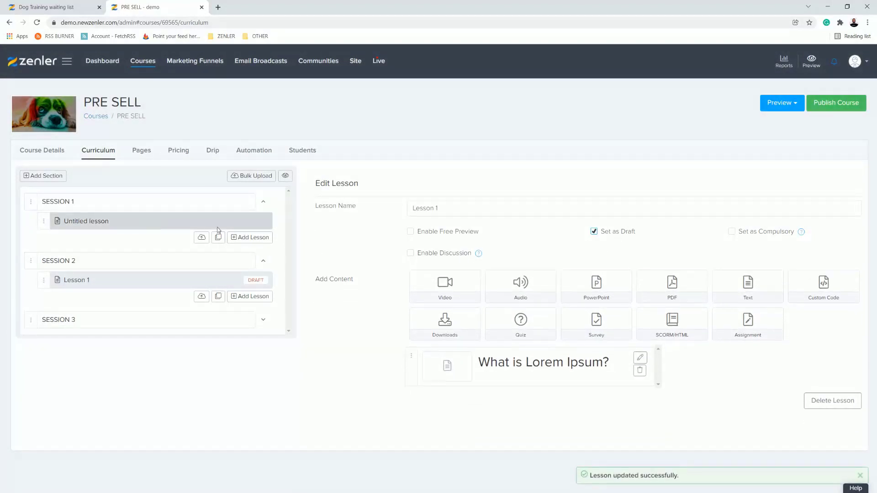
left_click(595, 233)
left_click(594, 232)
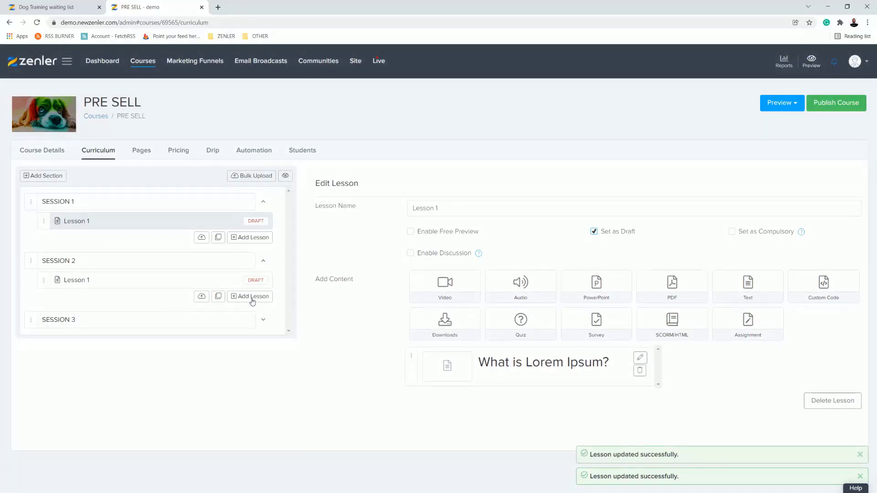
Step: Set Lesson 1 of SESSION 3 as a draft and publish the PRE SELL course
left_click(264, 320)
left_click(164, 343)
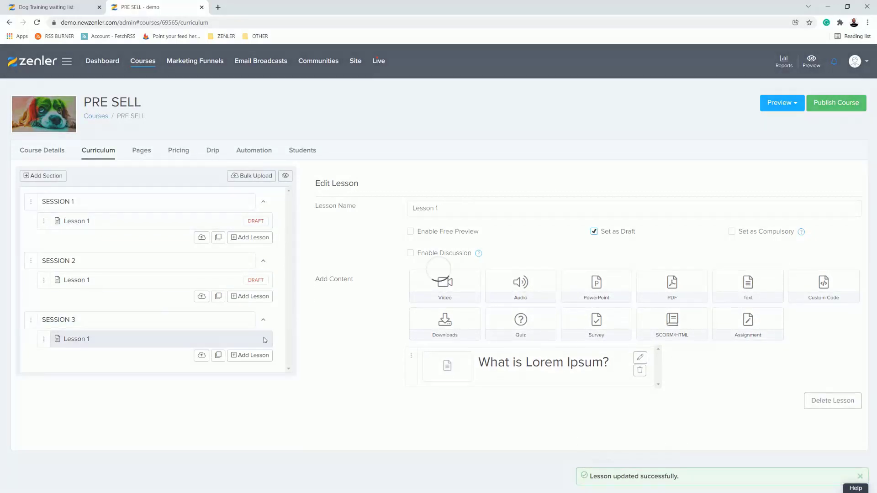
left_click(594, 232)
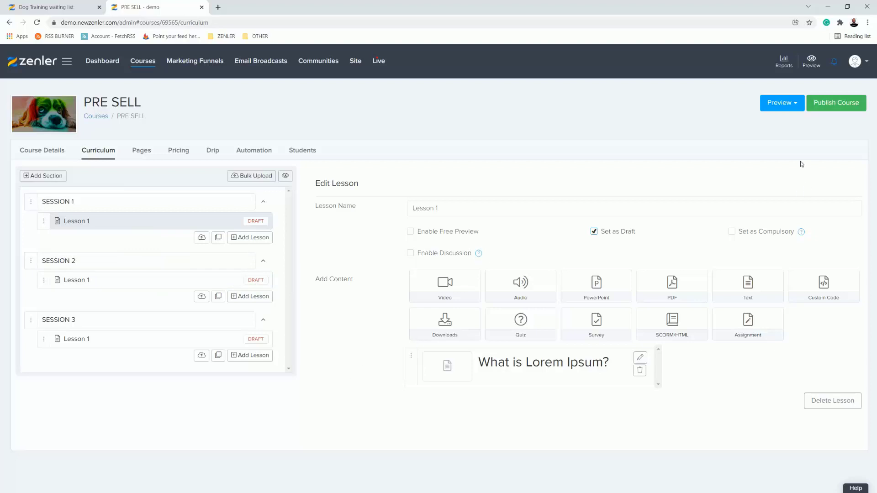
left_click(825, 104)
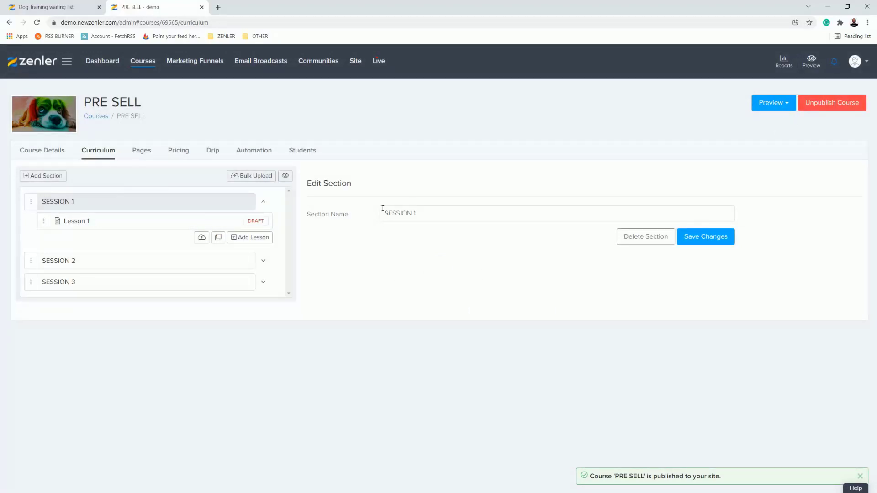
Step: Preview the sales page as a visitor and follow its PRE-ENROL link to the checkout page
left_click(786, 106)
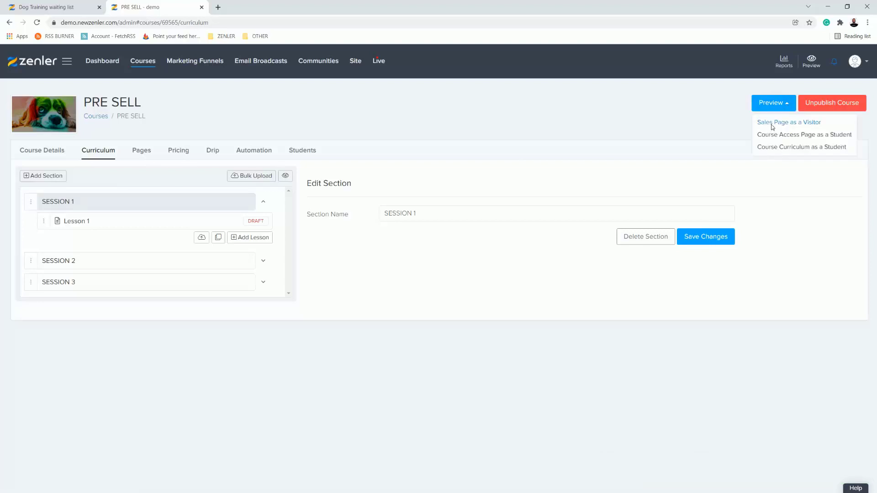
left_click(770, 123)
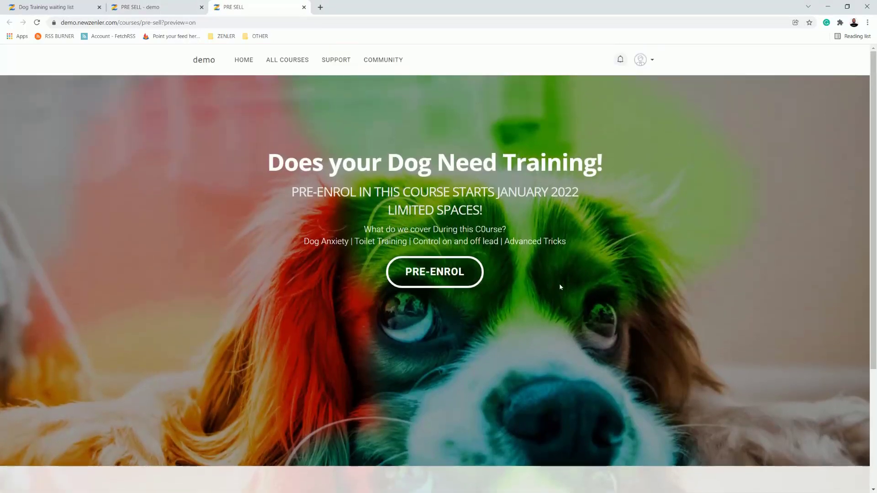
scroll(555, 285, "down", 3)
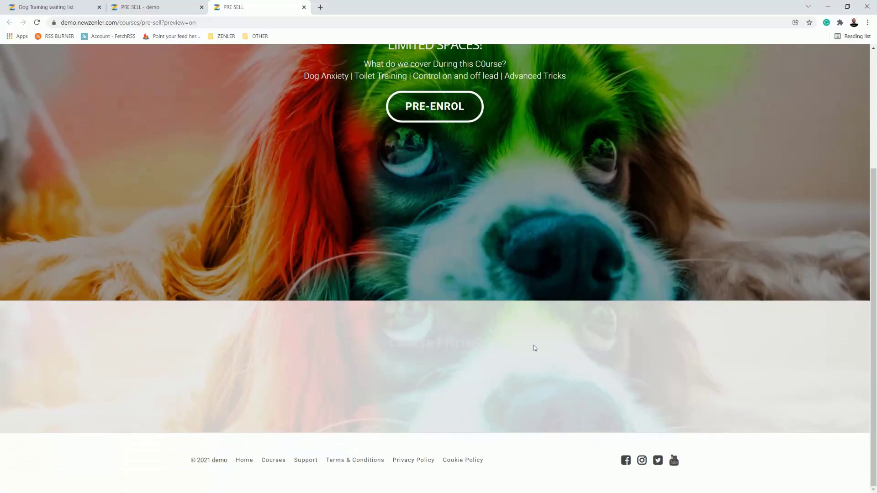
scroll(533, 346, "up", 3)
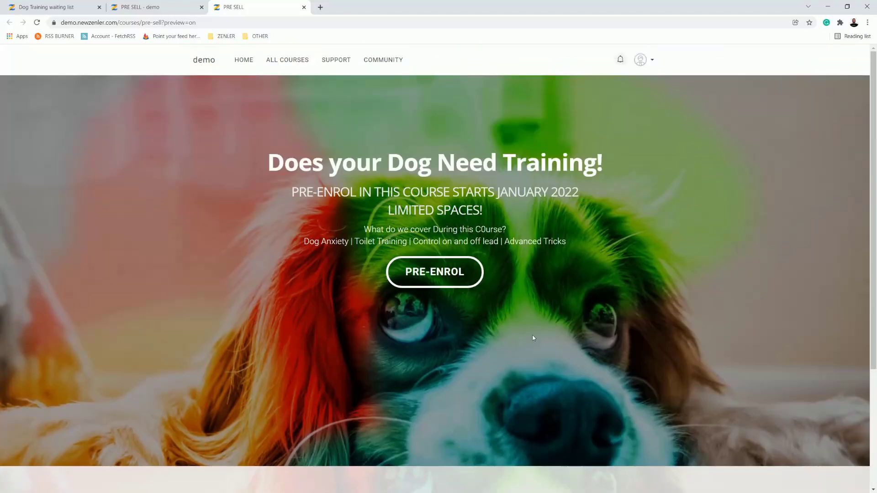
left_click(437, 279)
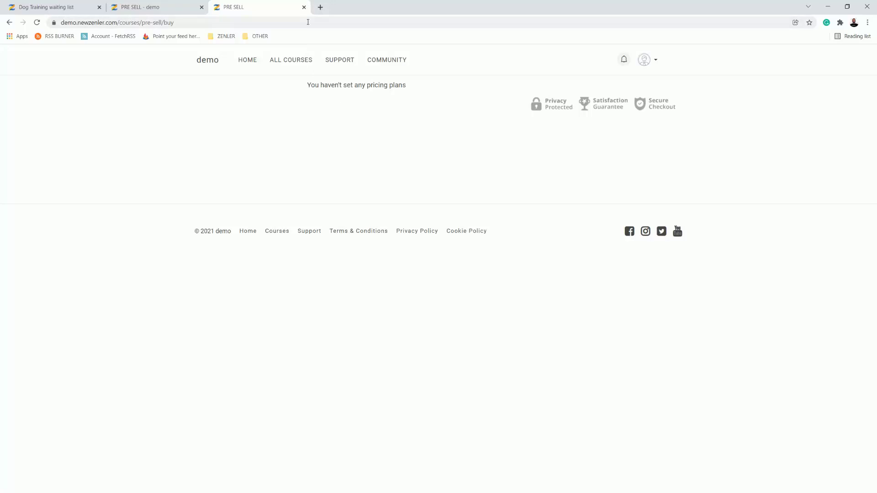
Step: Preview the course access page as a student and check the banner's heading and start-date text
left_click(168, 10)
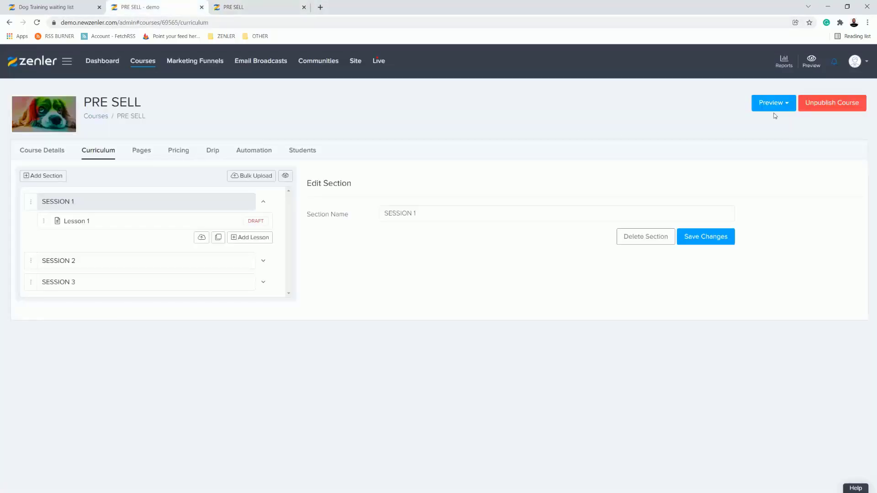
left_click(786, 108)
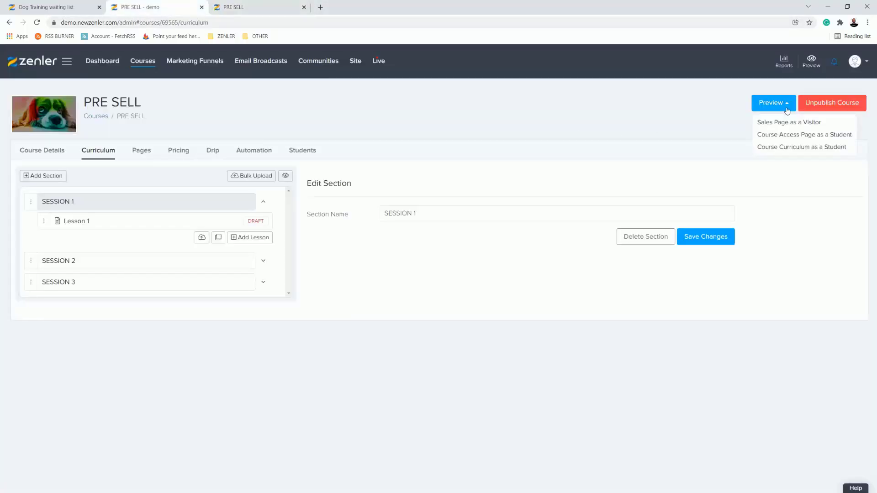
left_click(787, 138)
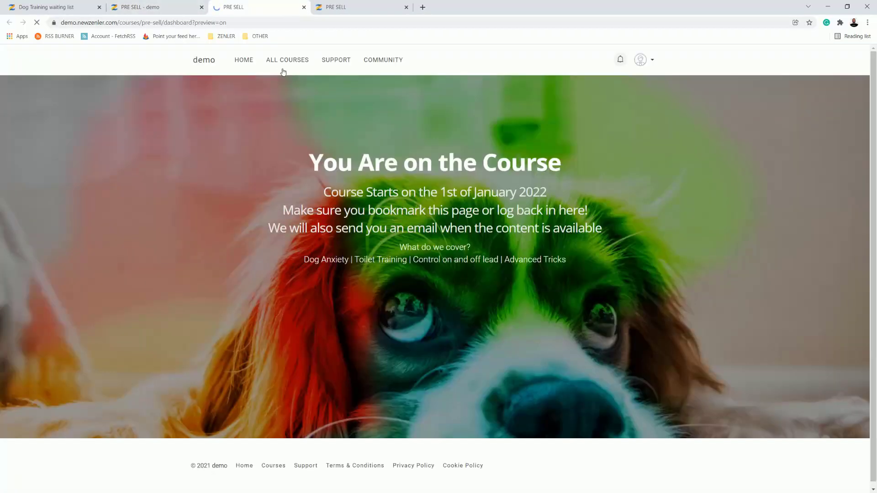
left_click_drag(324, 165, 602, 242)
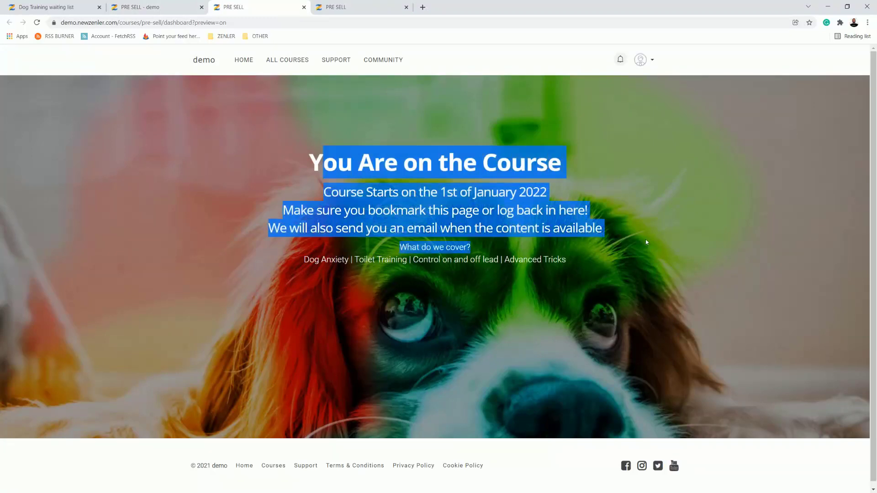
left_click(675, 226)
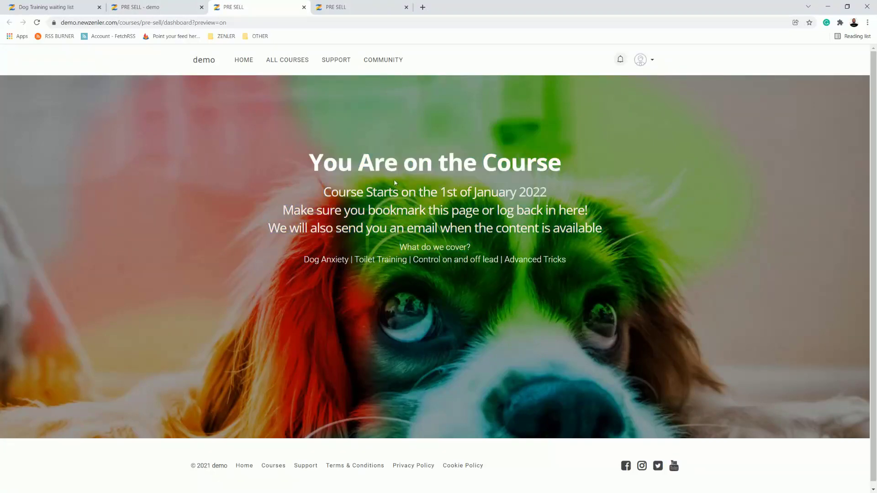
left_click_drag(309, 165, 425, 162)
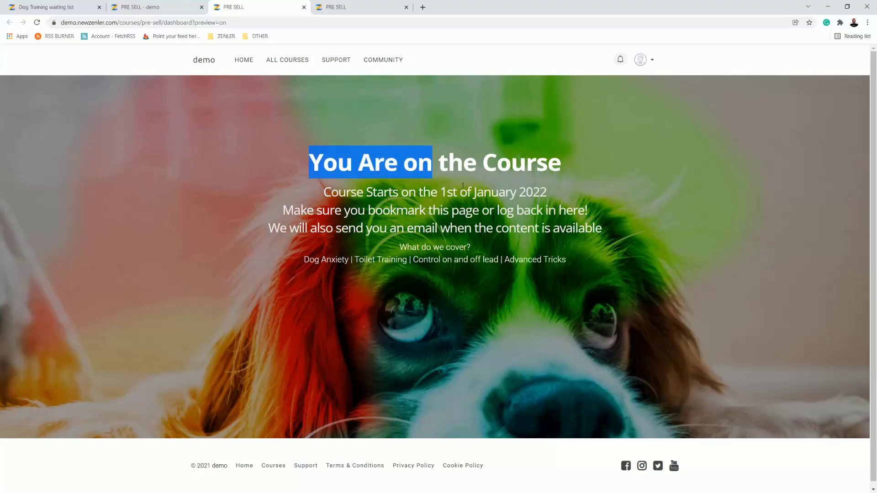
left_click_drag(463, 185, 548, 192)
left_click(633, 267)
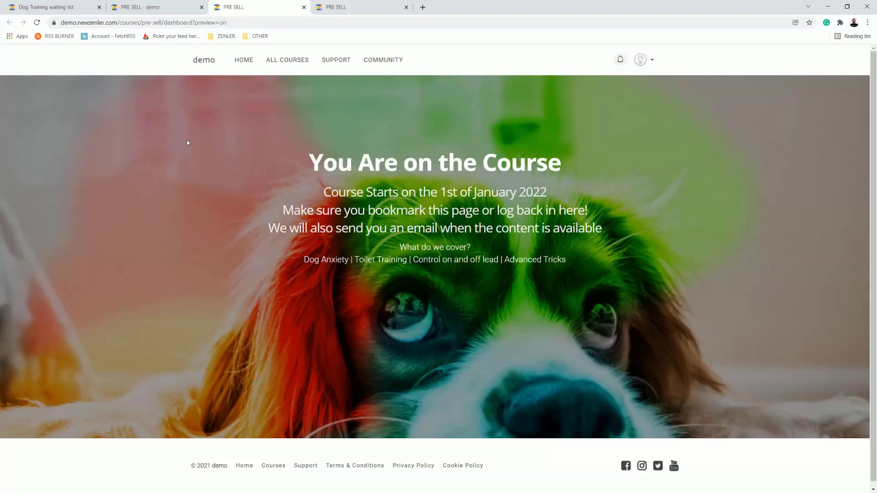
Step: Return to the course admin and start a new pricing plan of the One Time Purchase type
left_click(166, 9)
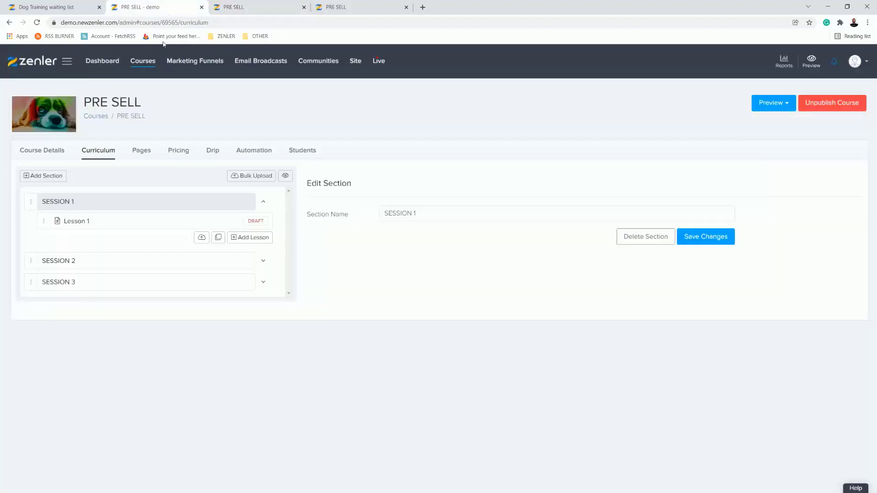
left_click(188, 153)
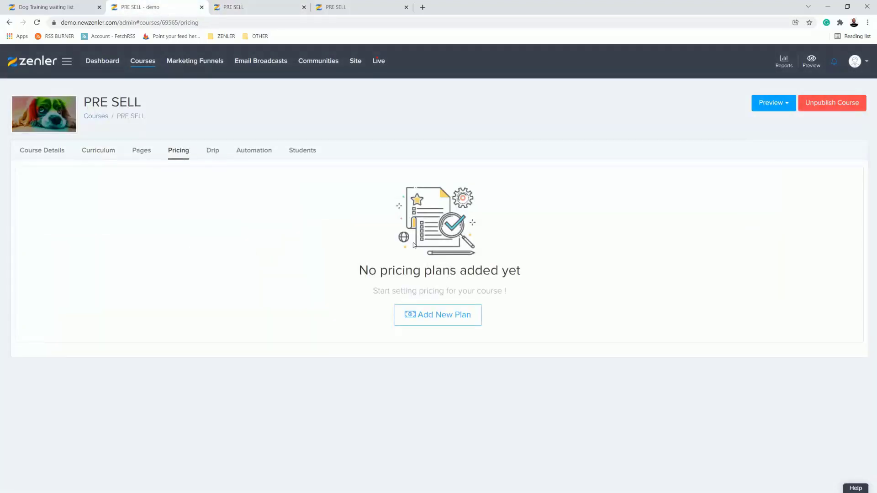
left_click(456, 322)
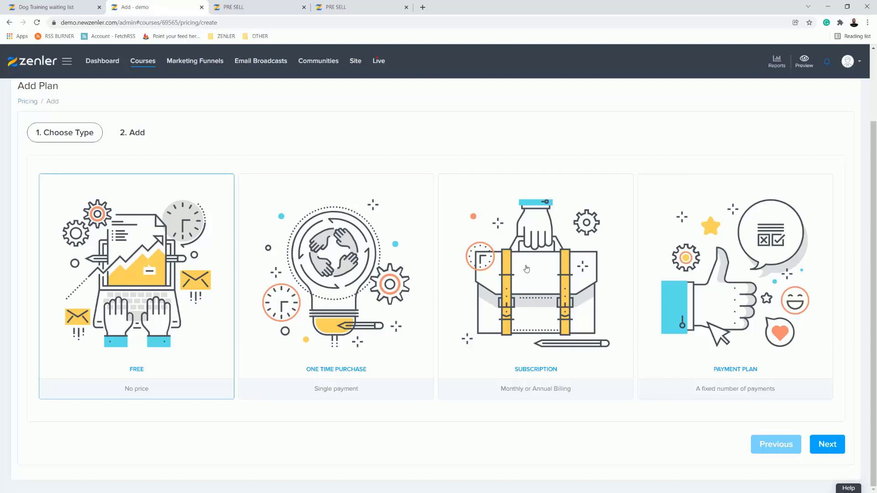
left_click(340, 264)
left_click(827, 445)
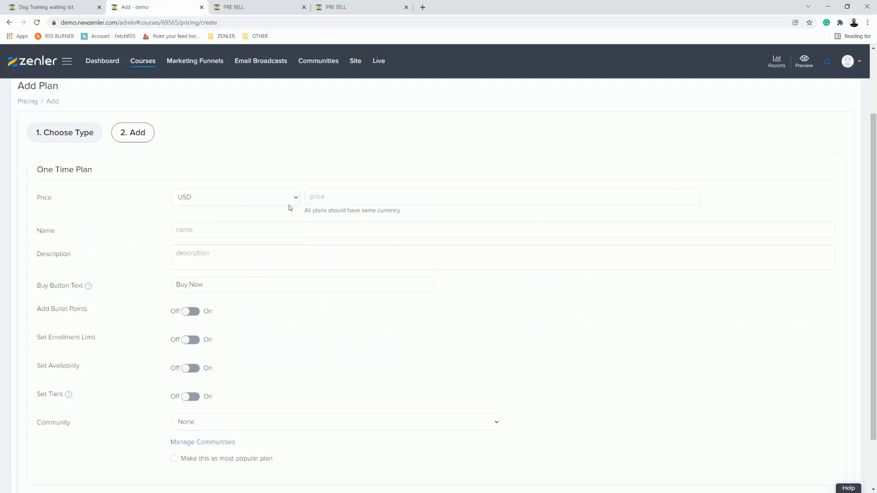
Step: Set the one-time plan's price to 1000 GBP and name it DOG BOOTCAMP
left_click(297, 198)
left_click(223, 253)
left_click(343, 196)
type("1000")
left_click(187, 230)
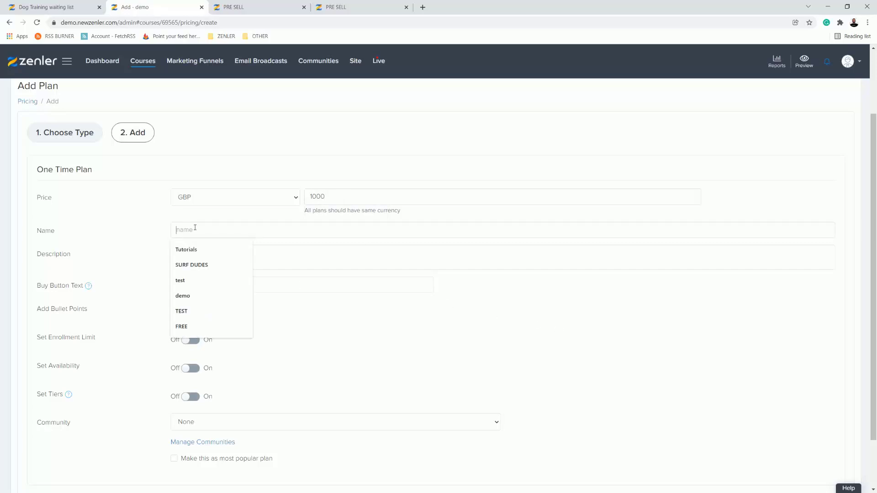
type("DOGG")
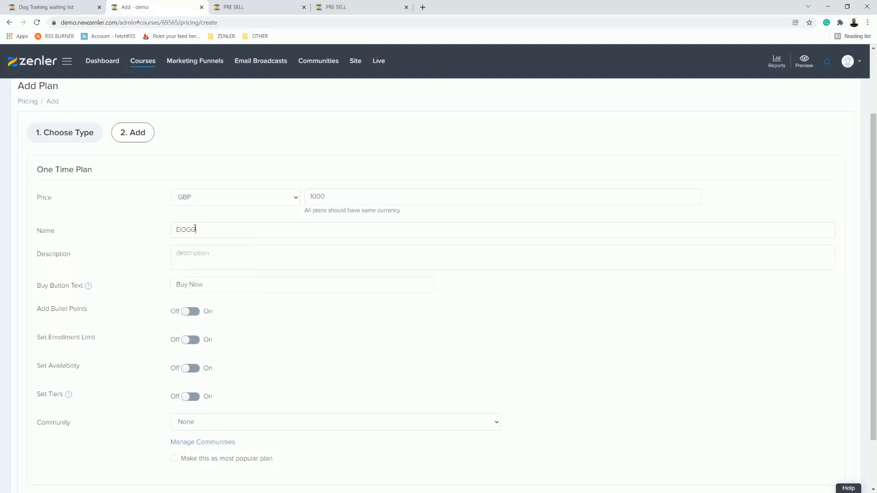
key("BackSpace")
type(" BOOTCAMP")
Step: Enter the plan description "This course starts on the 1st January 2022" with "Pre-Enrol" on a second line, correcting the typos
left_click(208, 255)
type("THis course start")
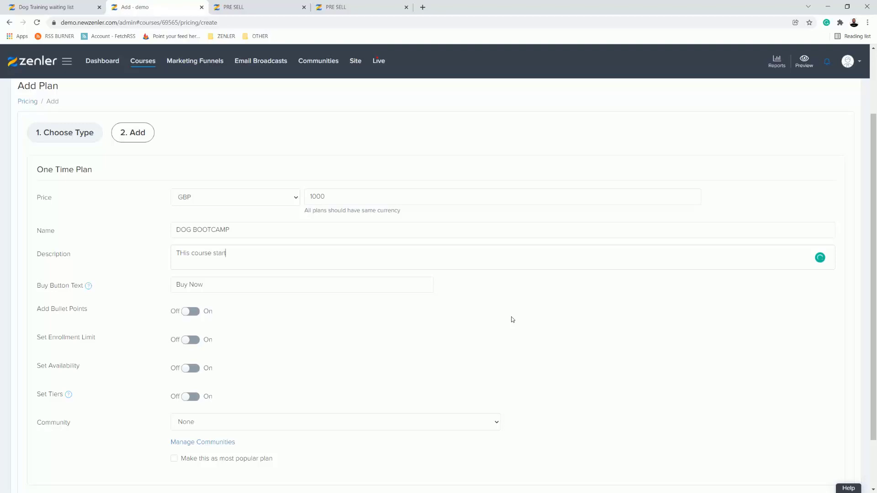
type("s on the 1st January 2022")
double_click(187, 262)
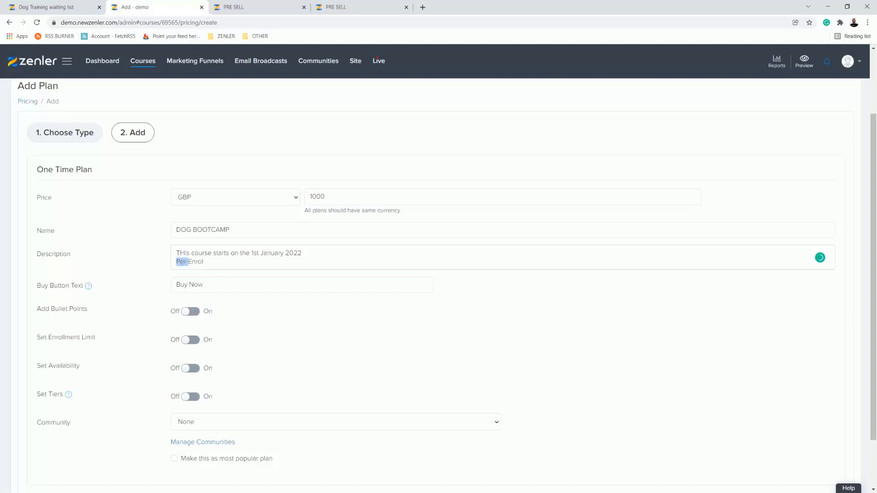
left_click(187, 262)
key("BackSpace")
key("BackSpace")
type("re")
left_click_drag(185, 253, 180, 252)
type("h")
Step: Change the plan's buy button text to "Pre-Enrol Now!" and finish creating the plan
left_click_drag(214, 283, 165, 285)
type("P")
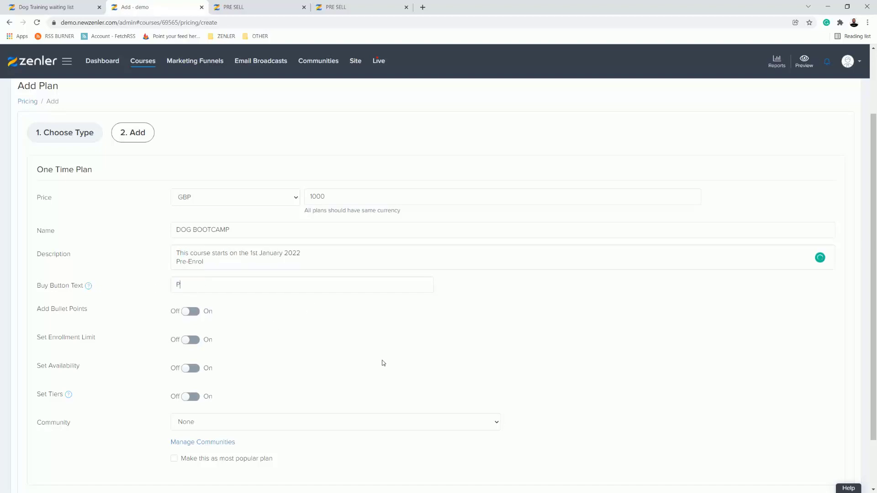
type("re-Enrol Now!")
scroll(615, 333, "down", 2)
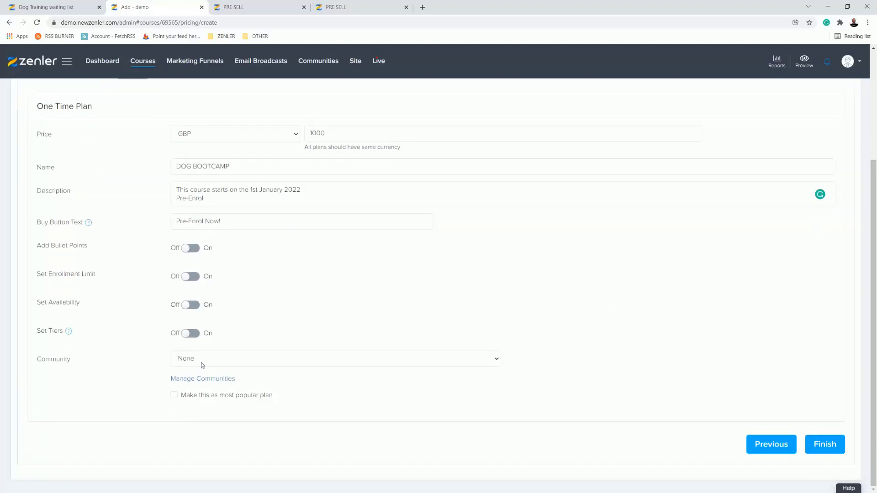
scroll(425, 282, "up", 1)
scroll(838, 406, "down", 1)
left_click(824, 446)
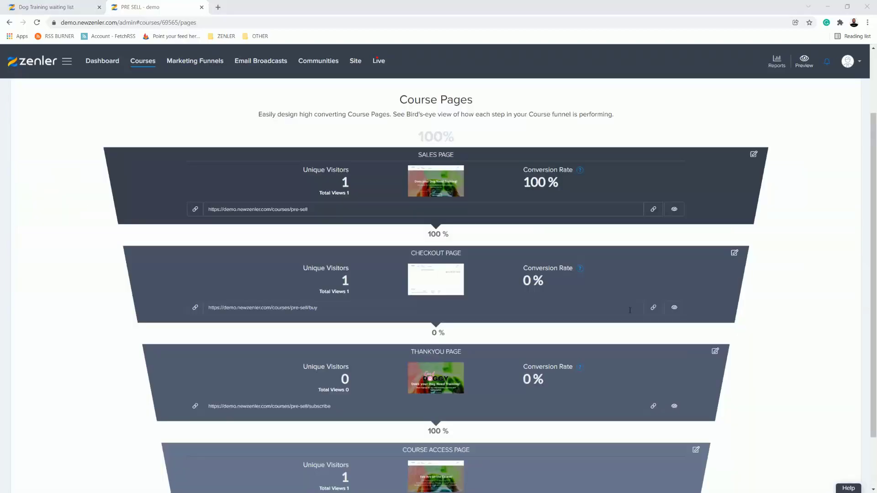
Step: Preview the sales page as a visitor, check the Course Pricing section and proceed to the checkout page
scroll(810, 211, "up", 2)
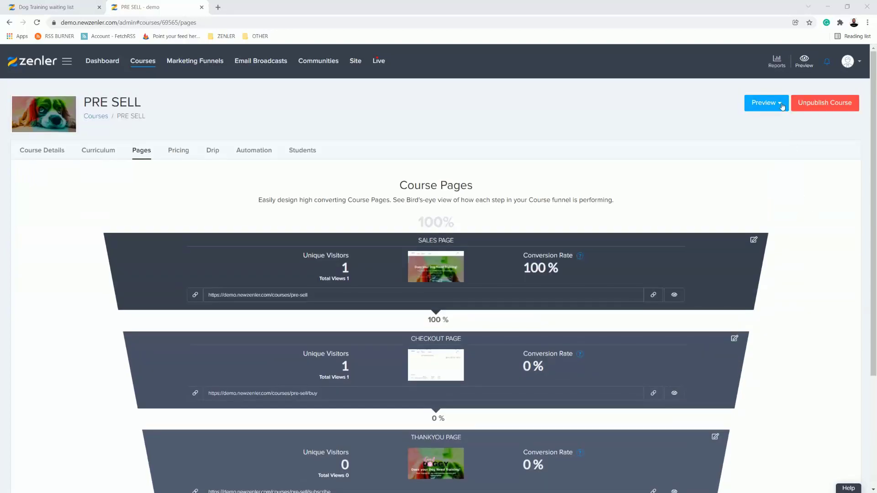
left_click(765, 102)
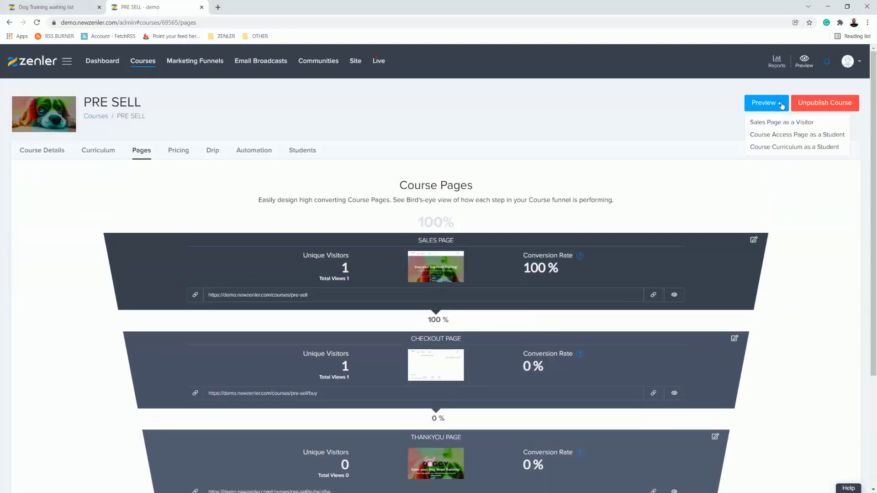
left_click(767, 124)
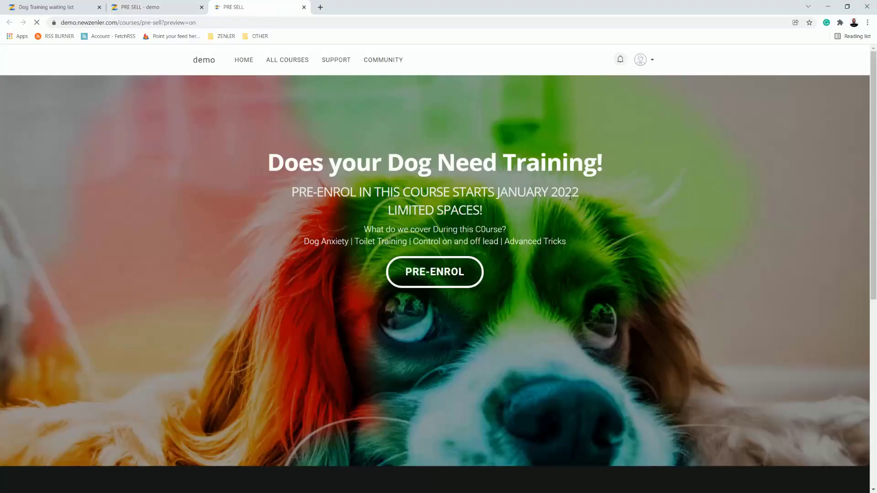
scroll(595, 219, "down", 8)
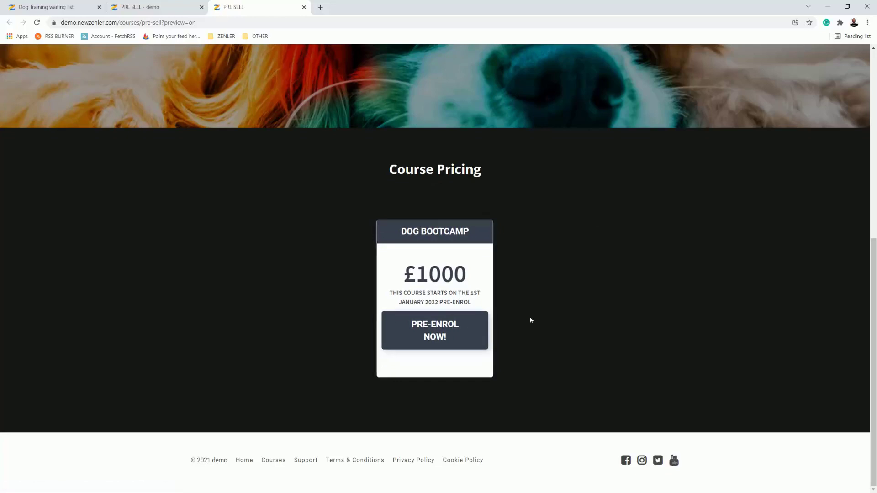
scroll(539, 315, "up", 5)
left_click(447, 192)
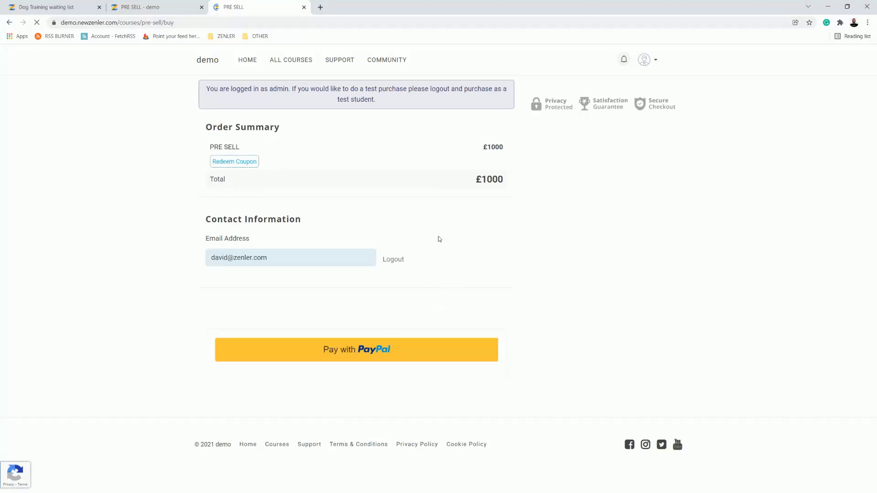
Step: Preview the course access page, review its heading and start-date text, and return to the Course Pages overview
left_click(169, 7)
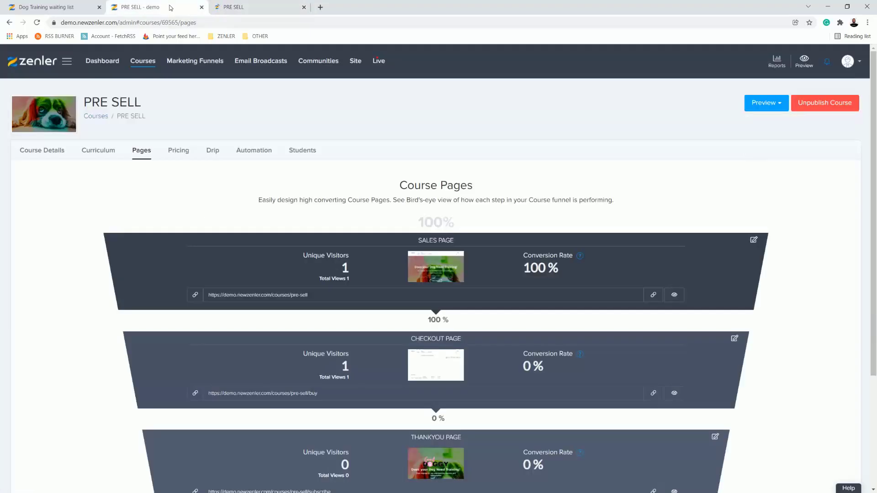
scroll(505, 300, "down", 3)
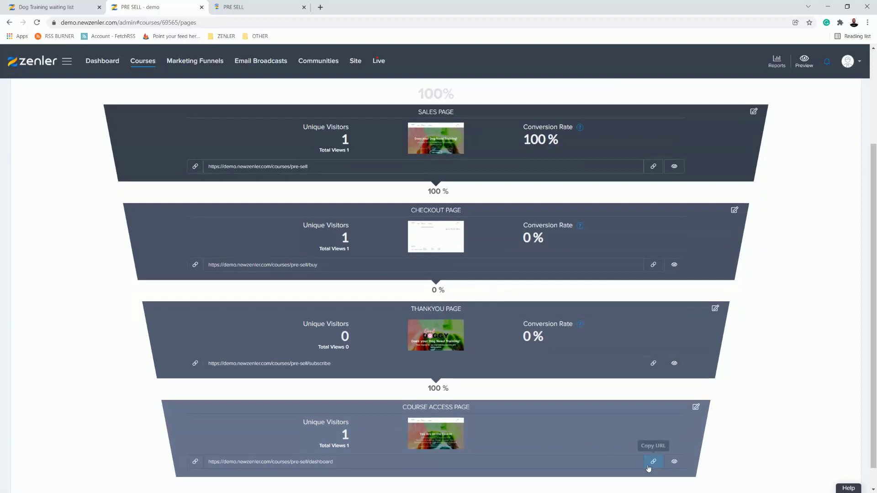
left_click(674, 462)
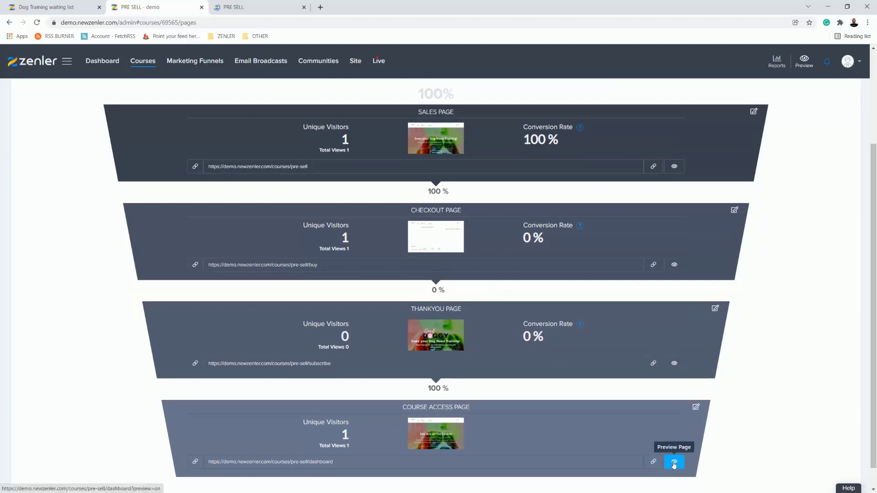
left_click(674, 464)
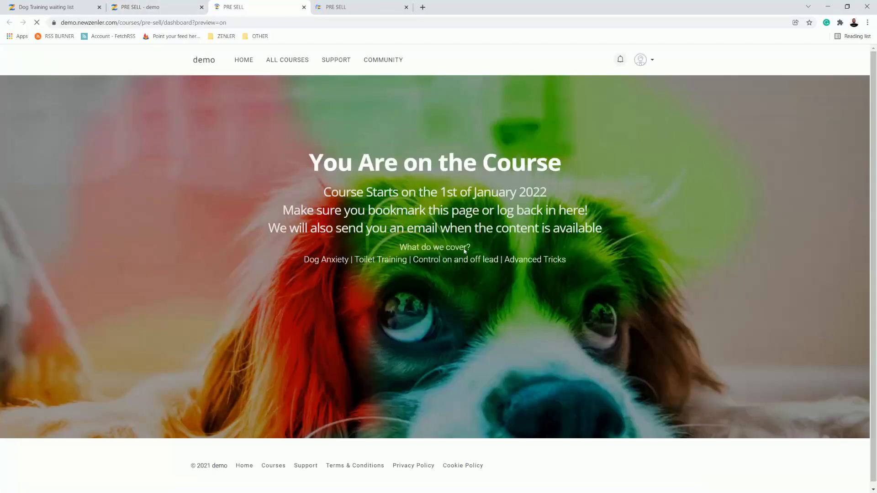
left_click_drag(311, 158, 601, 232)
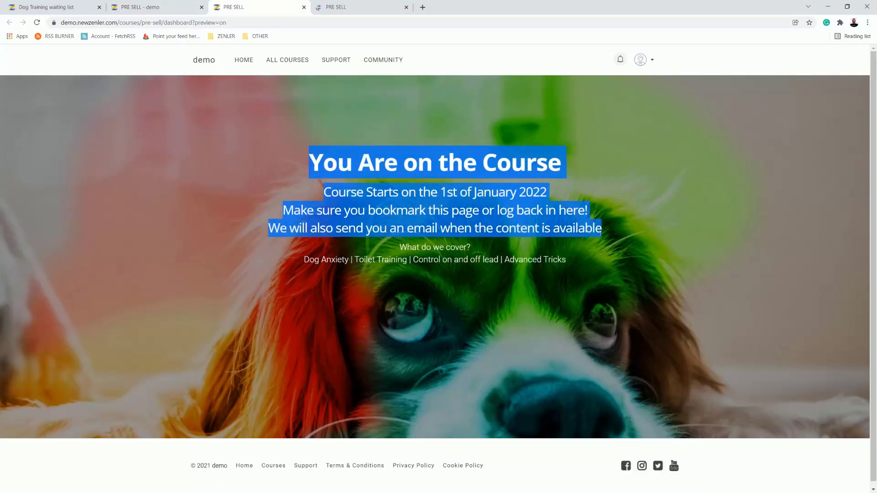
left_click(616, 306)
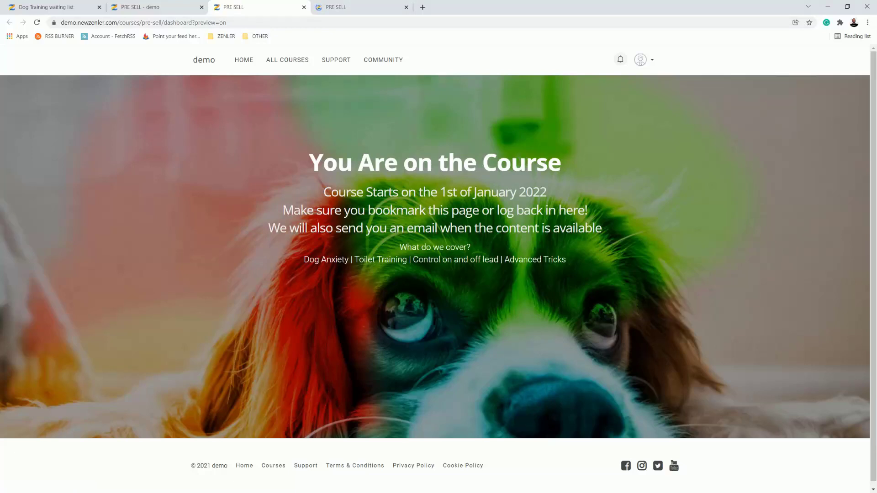
left_click(375, 7)
left_click(406, 7)
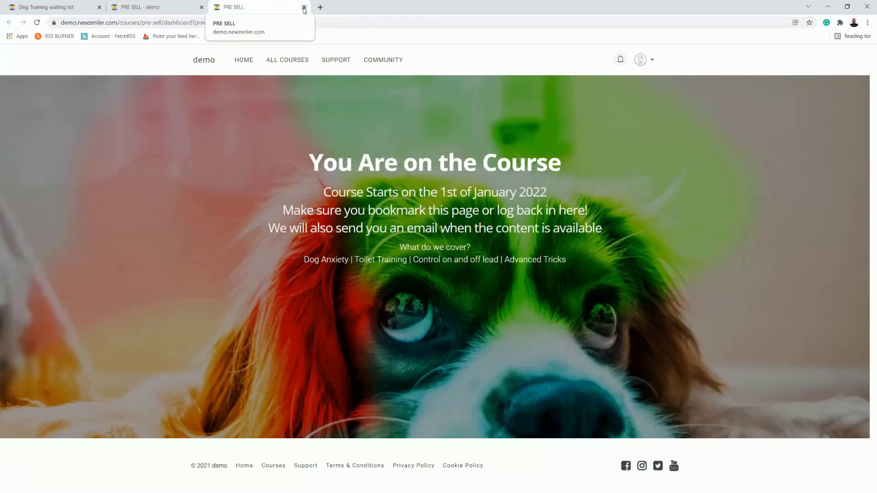
left_click(173, 9)
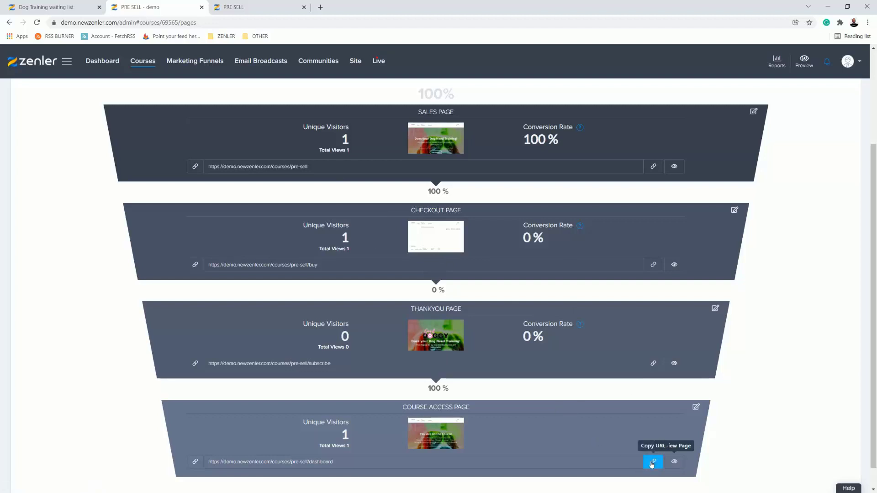
Step: Open the course access page for editing and change its heading to "Dog Training Boot Camp Open!"
left_click(696, 407)
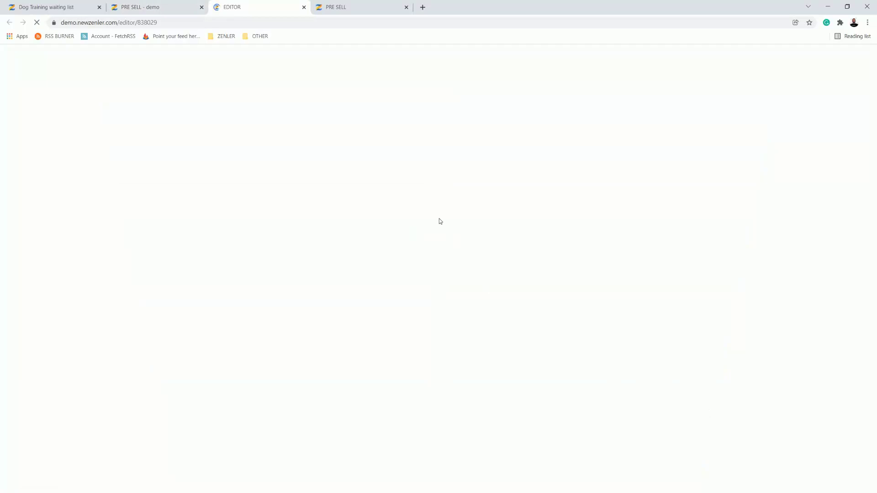
left_click(406, 7)
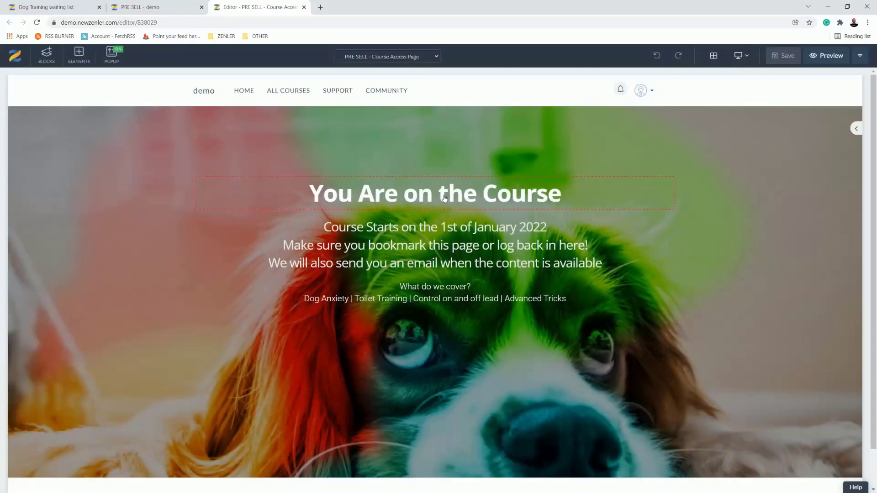
left_click(444, 198)
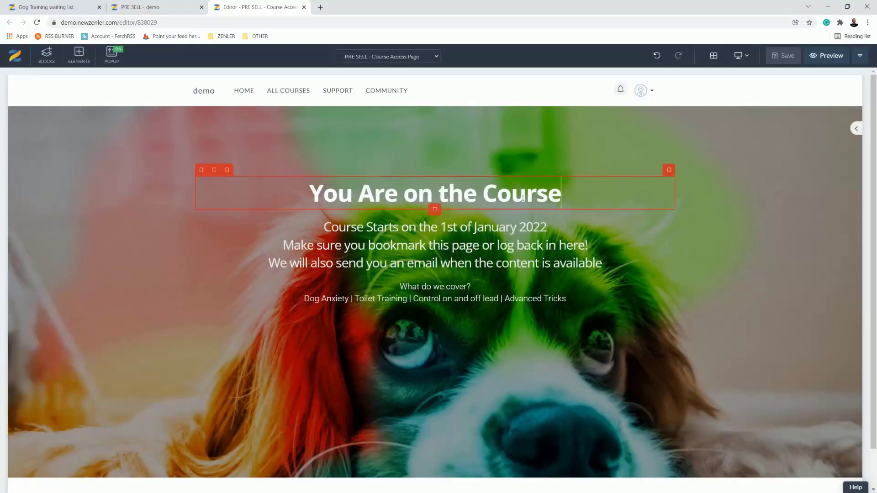
left_click_drag(562, 194, 286, 192)
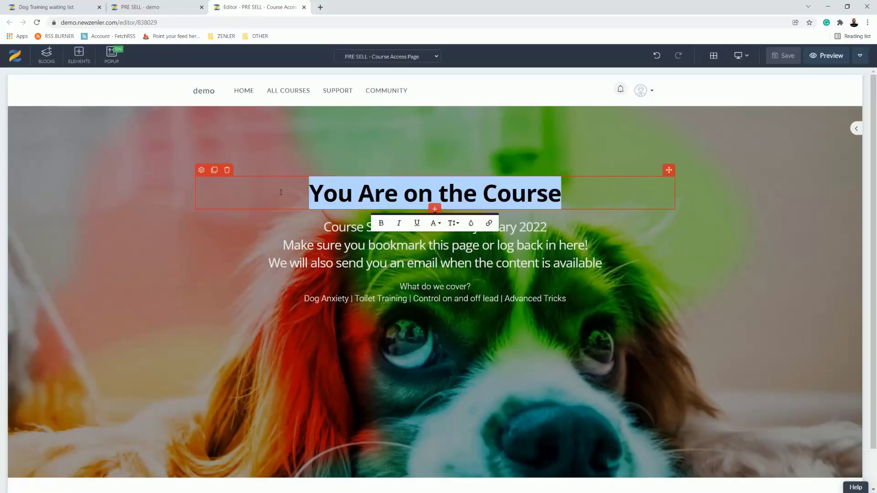
type("Dog Tra")
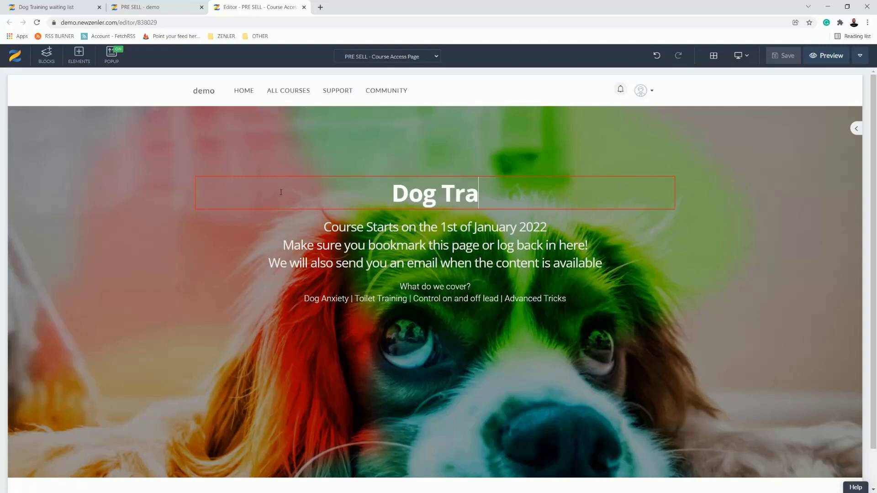
type("ining Boo")
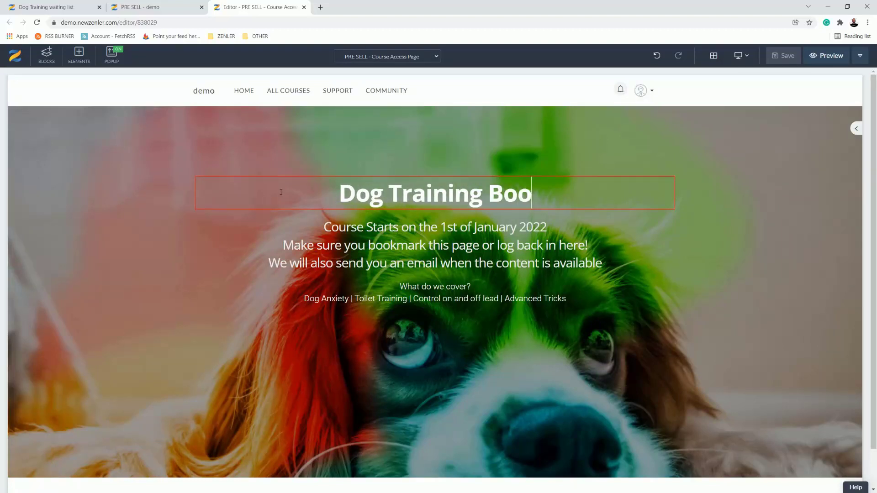
type("t Camp O")
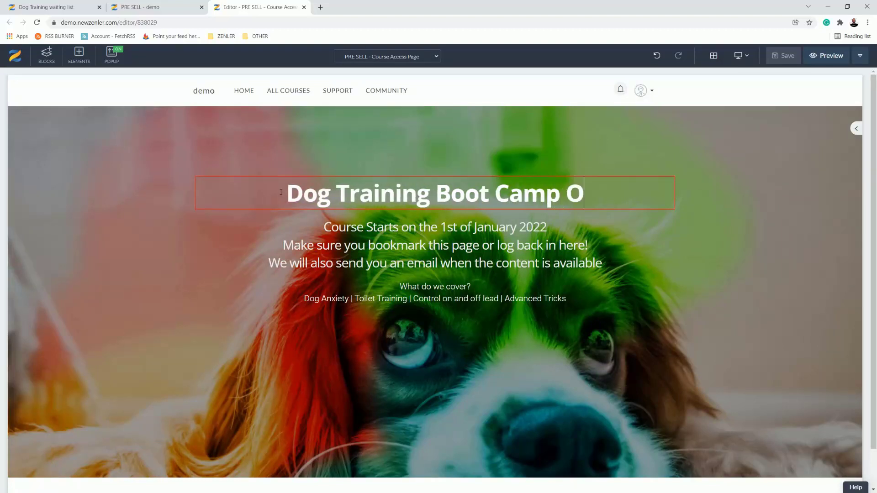
type("pen!")
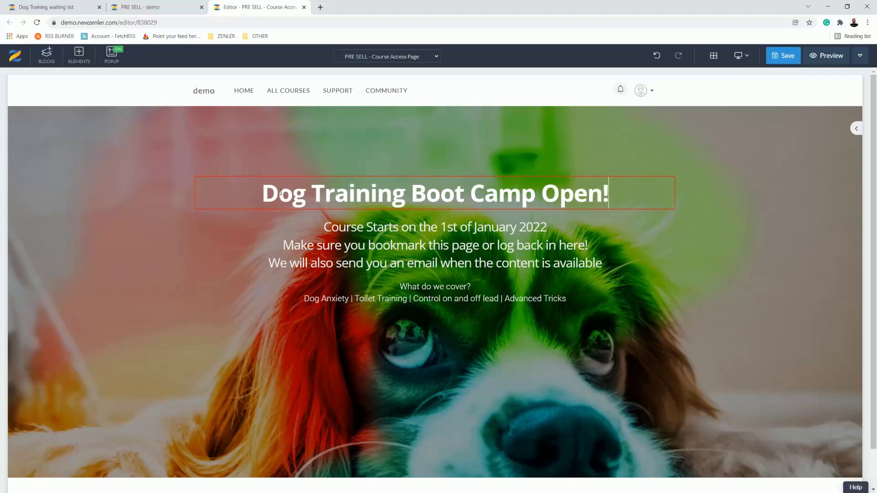
Step: Replace the three-line subheading with "Work your way through the workshops" and shorten the dog banner block
left_click(602, 263)
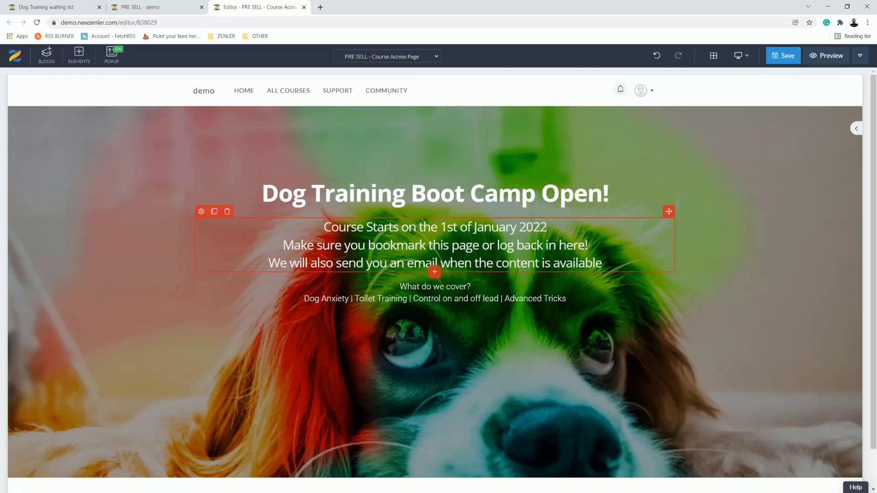
left_click_drag(602, 263, 268, 263)
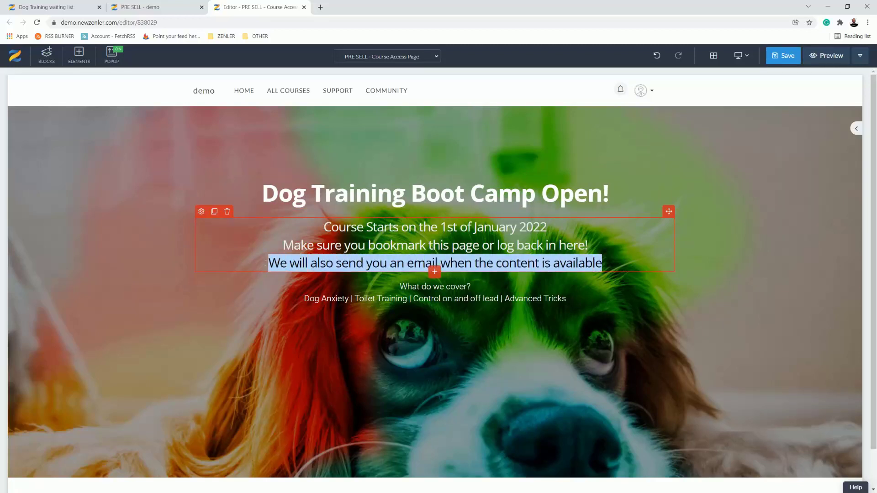
left_click_drag(265, 250, 264, 229)
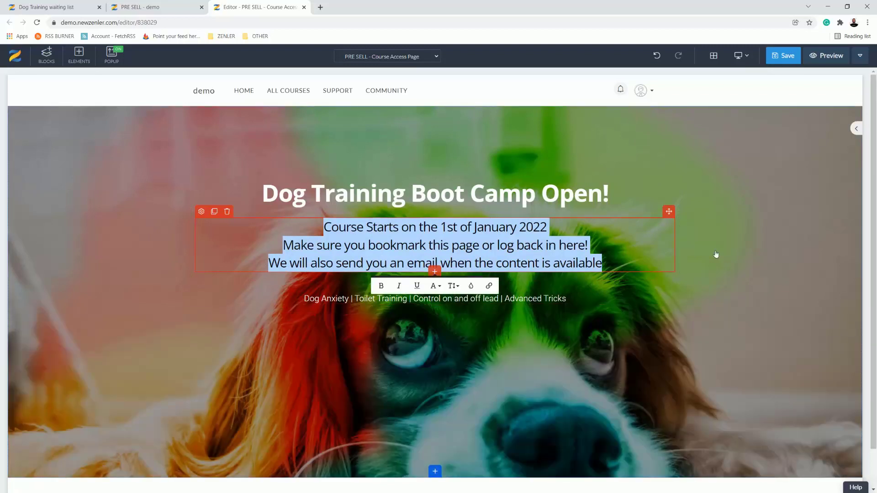
type("Wo")
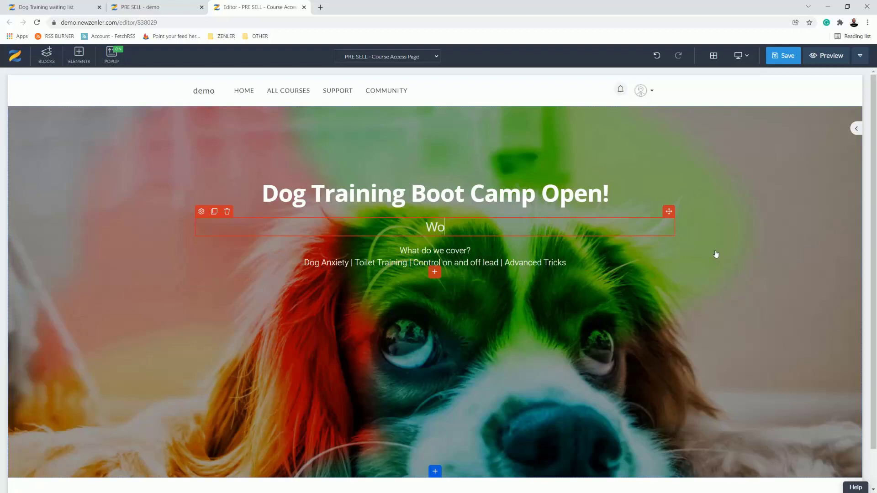
type("rk your ")
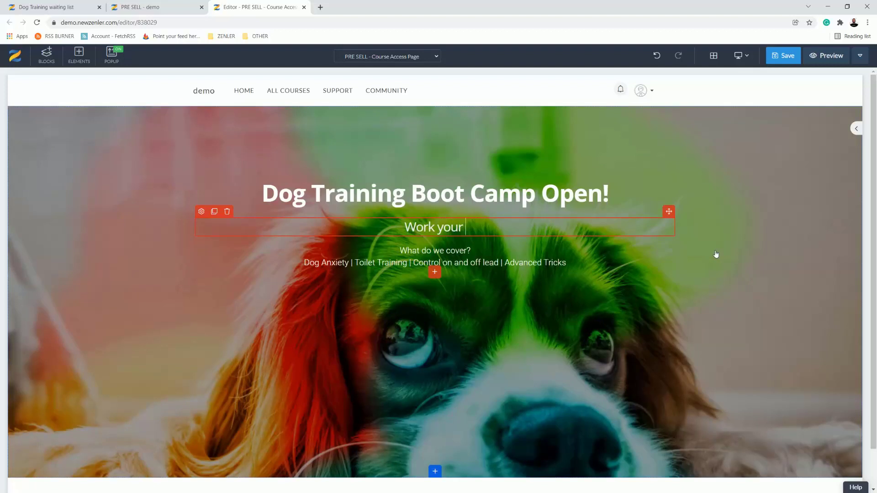
type("way through ")
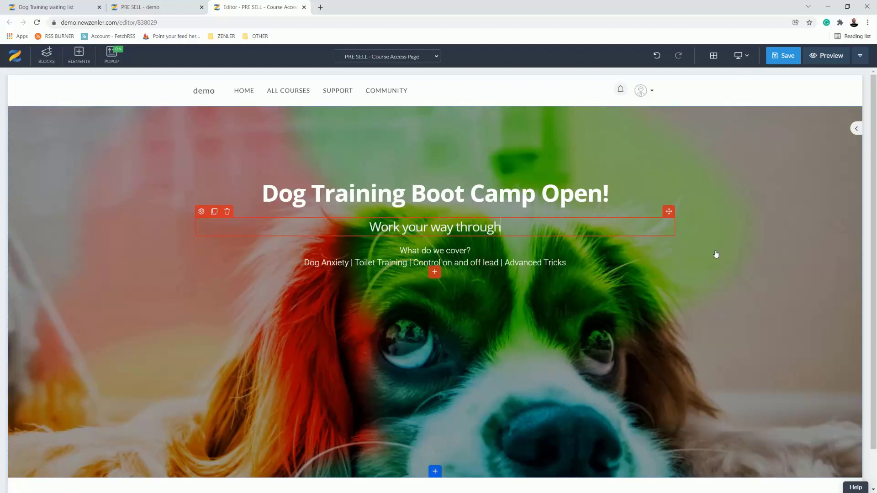
type("the ")
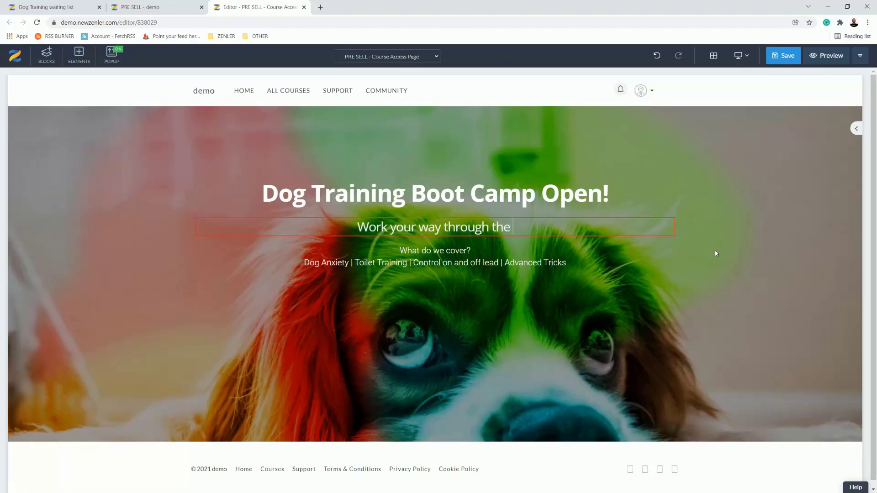
type("workshops")
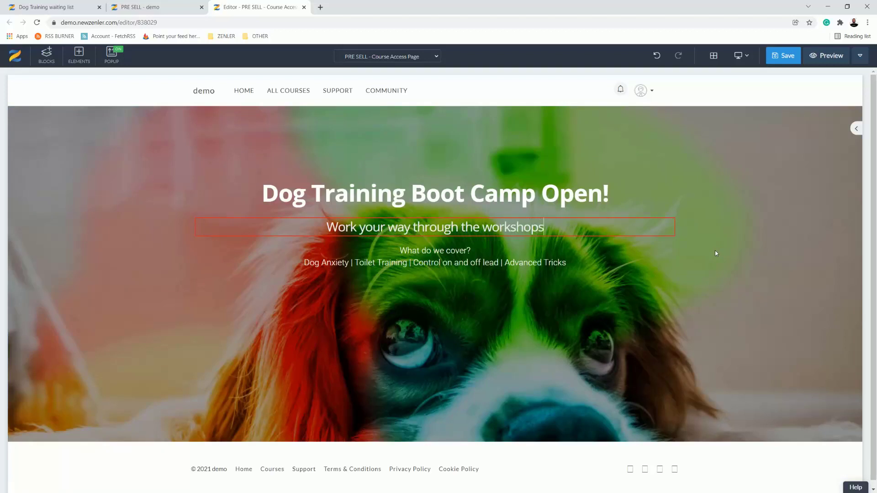
scroll(561, 314, "down", 1)
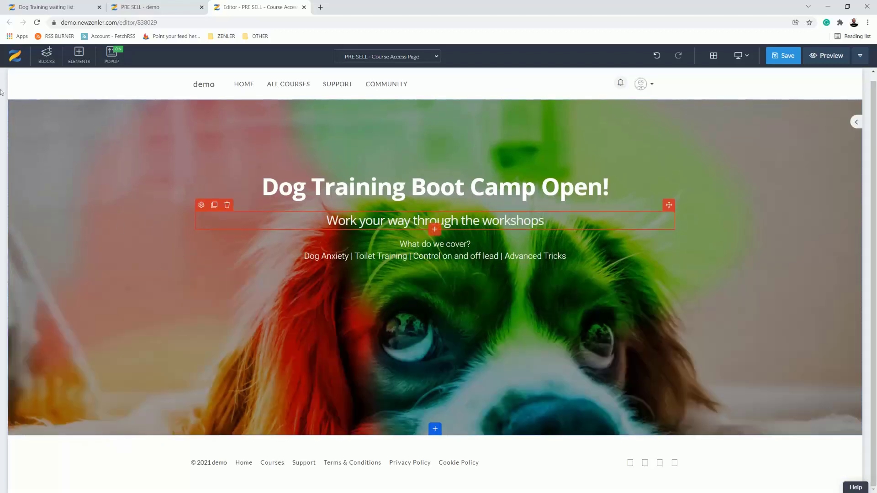
left_click_drag(256, 426, 201, 322)
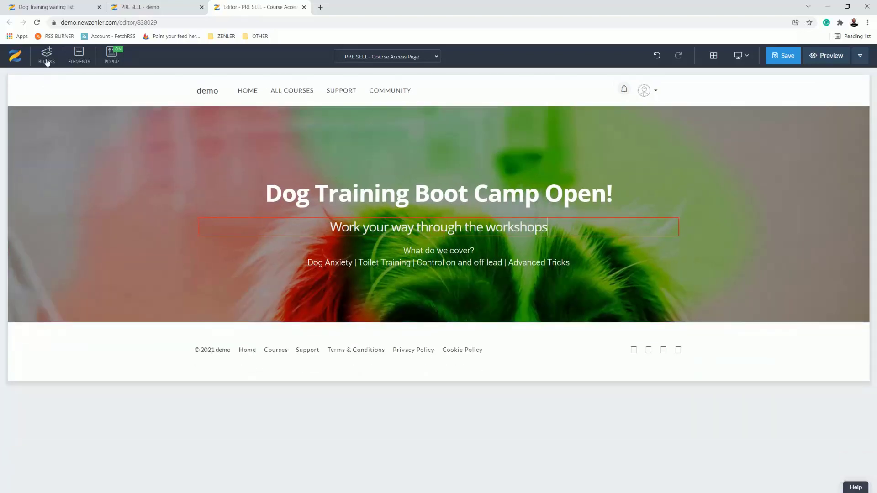
Step: Add the collapsed-style Course Curriculum block between the banner and the footer, and save the page
left_click(46, 59)
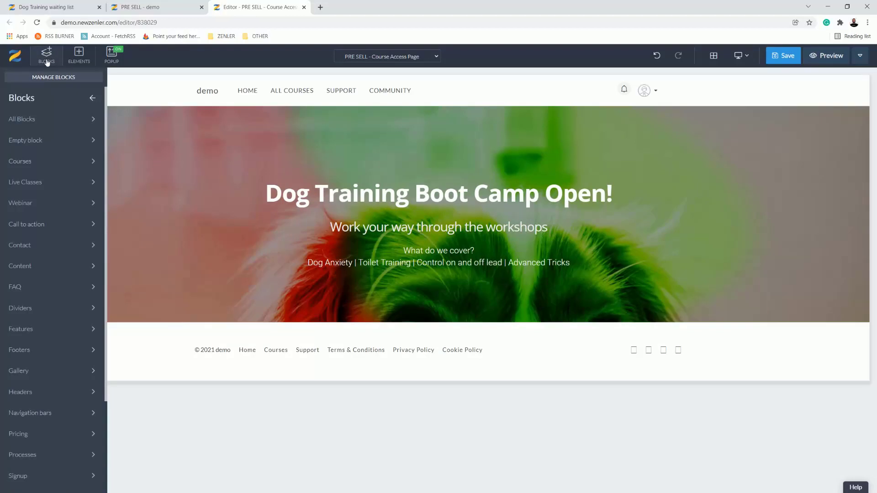
left_click(59, 162)
mouse_move(57, 161)
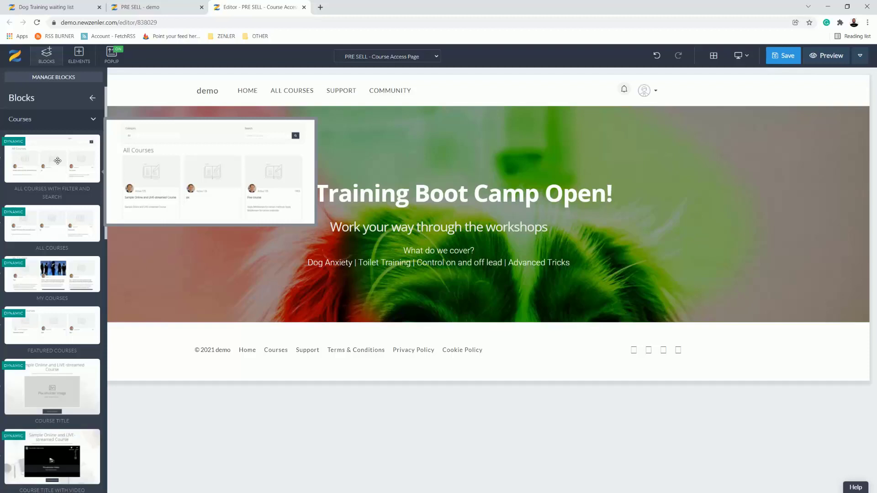
scroll(56, 229, "down", 5)
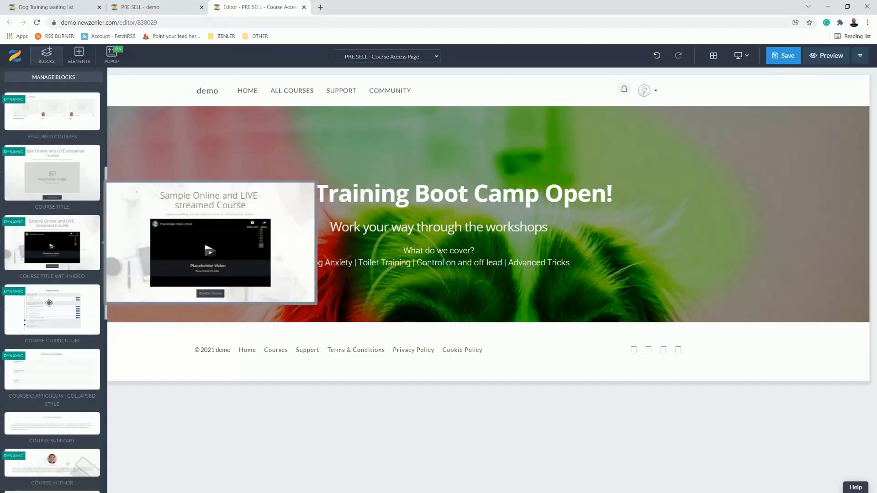
mouse_move(43, 311)
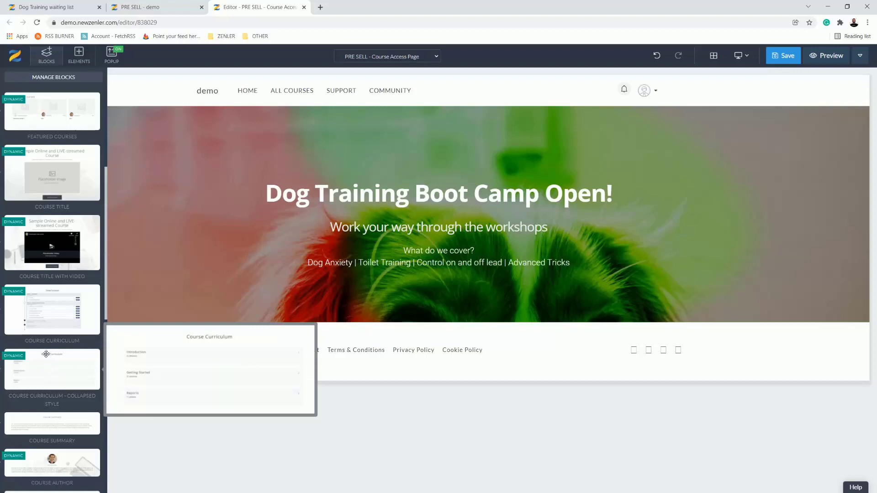
mouse_move(39, 374)
left_click_drag(39, 374, 356, 357)
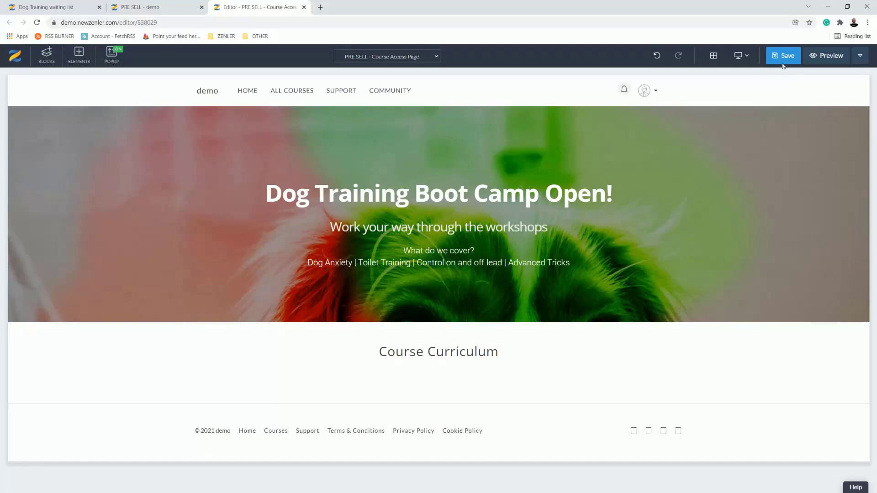
left_click(782, 56)
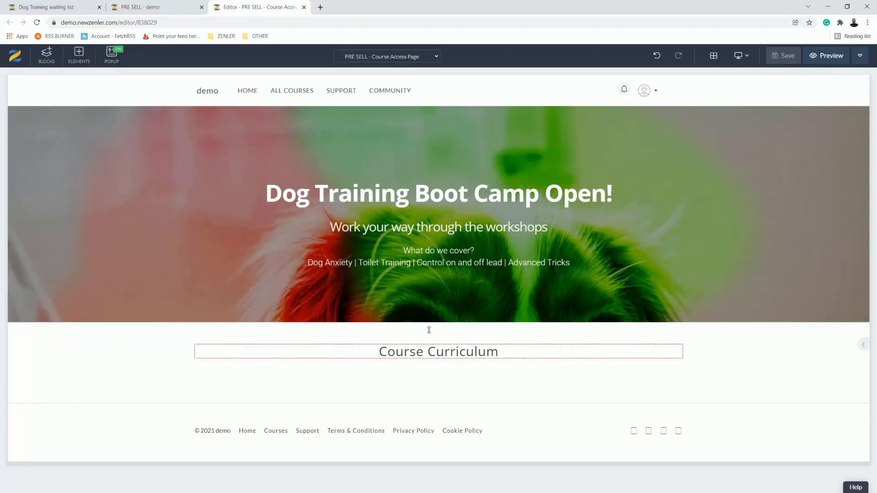
Step: Return to the PRE SELL course's curriculum and open Lesson 1 of SESSION 1 to review its draft setting
left_click(169, 8)
scroll(284, 145, "up", 3)
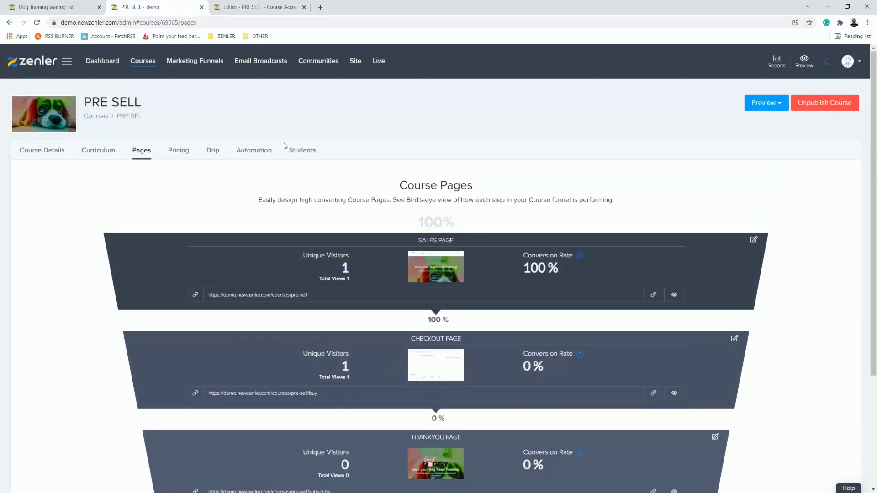
left_click(121, 156)
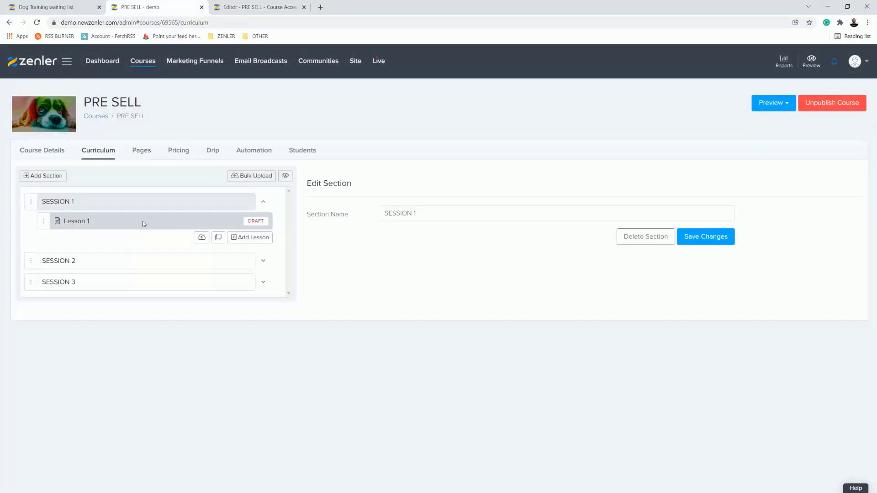
left_click(142, 221)
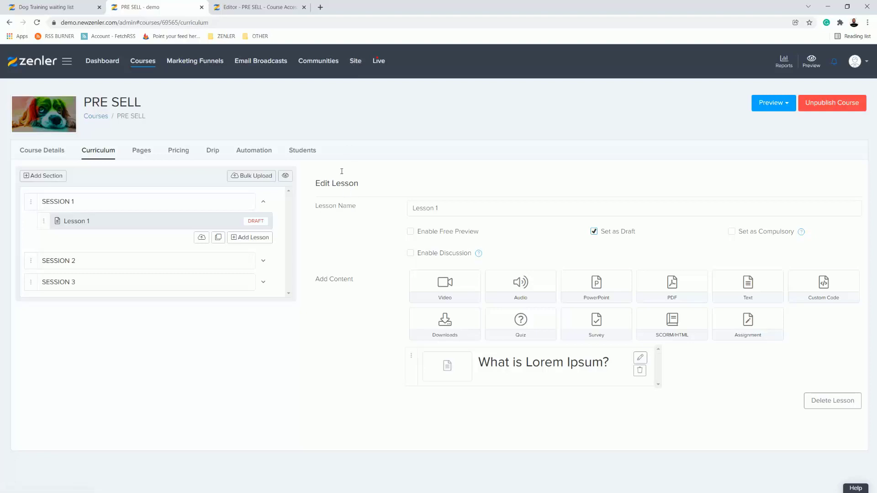
Step: Start a new student user in the site's people records and fill in the first name, last name, e-mail address and manual password
left_click(356, 64)
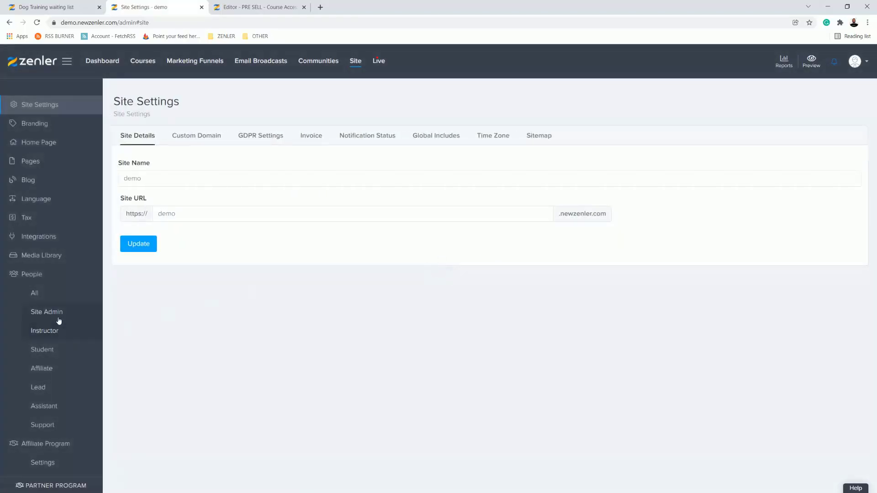
left_click(52, 352)
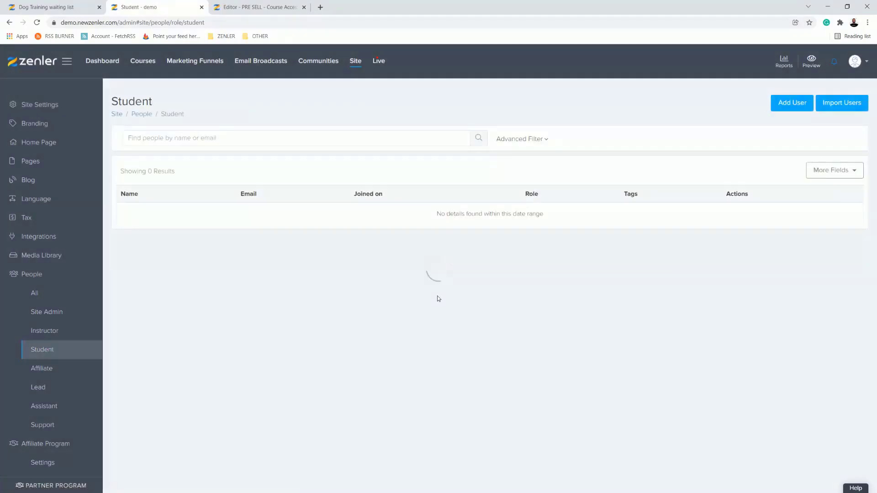
left_click(795, 108)
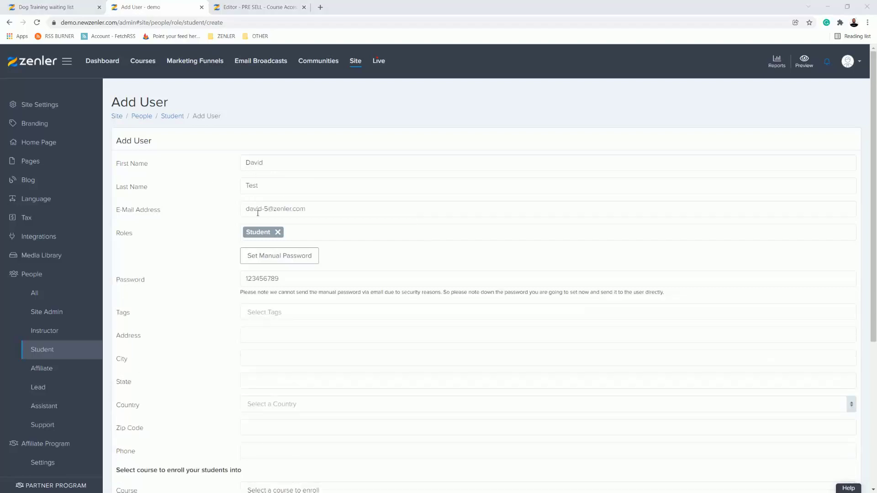
Step: Enrol the new student in the PRE SELL course on the DOG BOOTCAMP plan and add the user
scroll(383, 229, "down", 2)
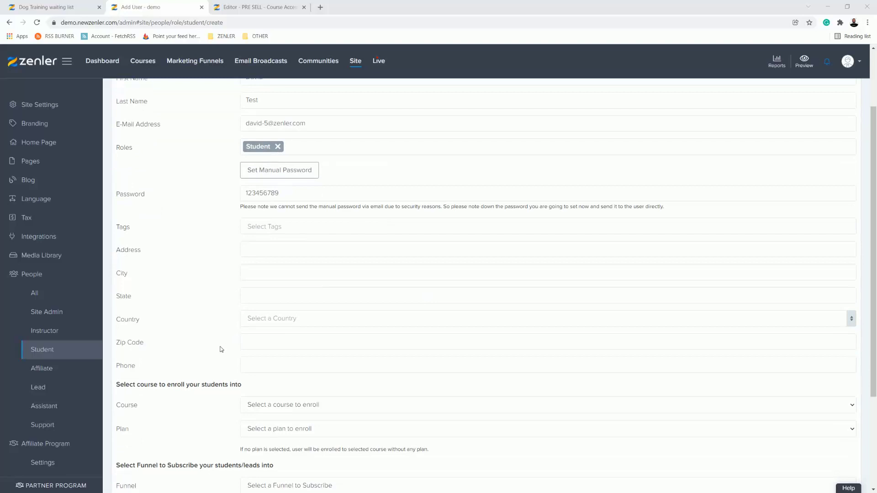
scroll(221, 350, "down", 1)
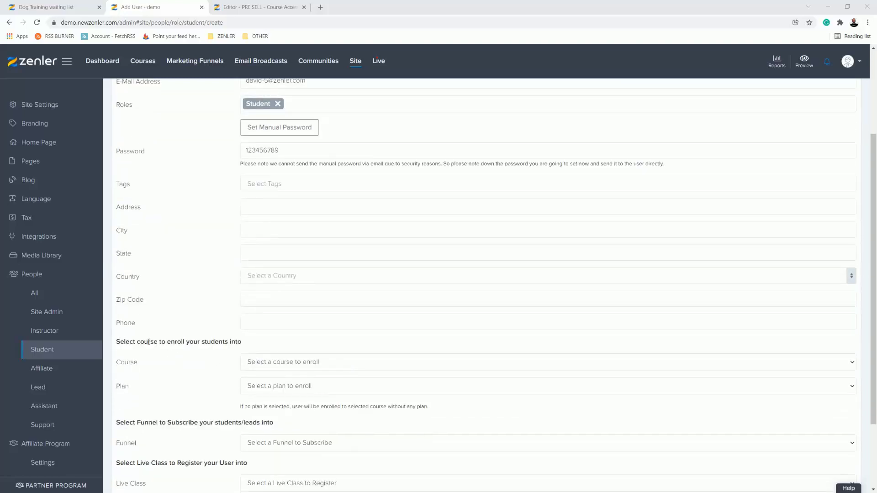
left_click(309, 362)
left_click(272, 383)
left_click(282, 389)
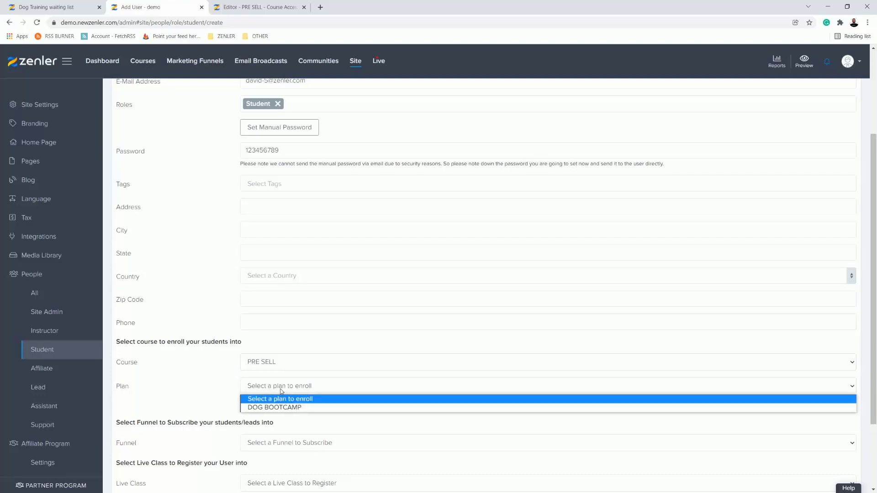
left_click(270, 408)
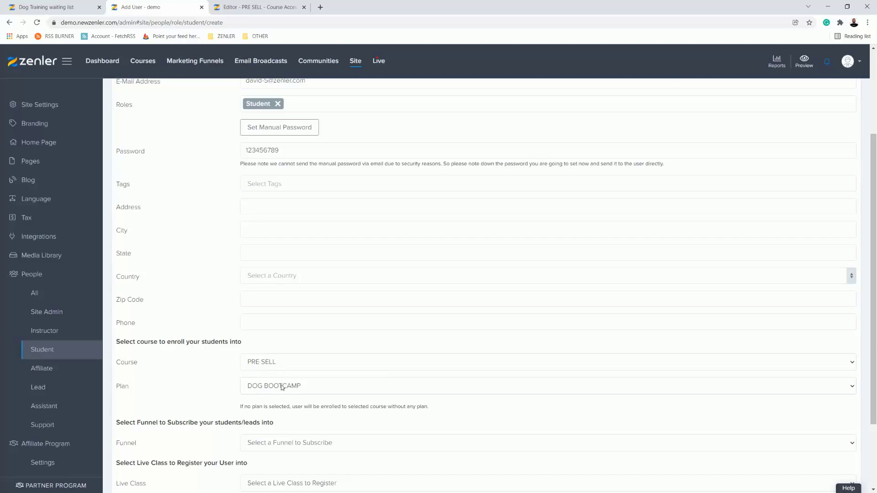
scroll(445, 361, "down", 2)
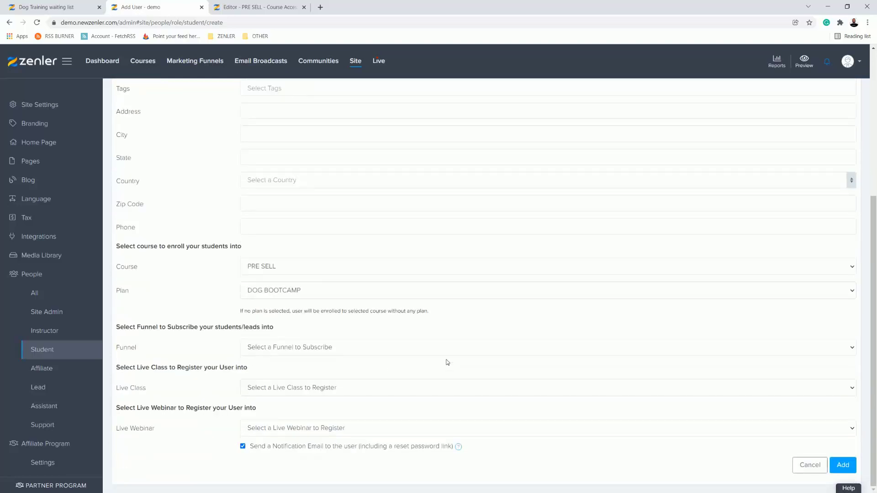
left_click(842, 465)
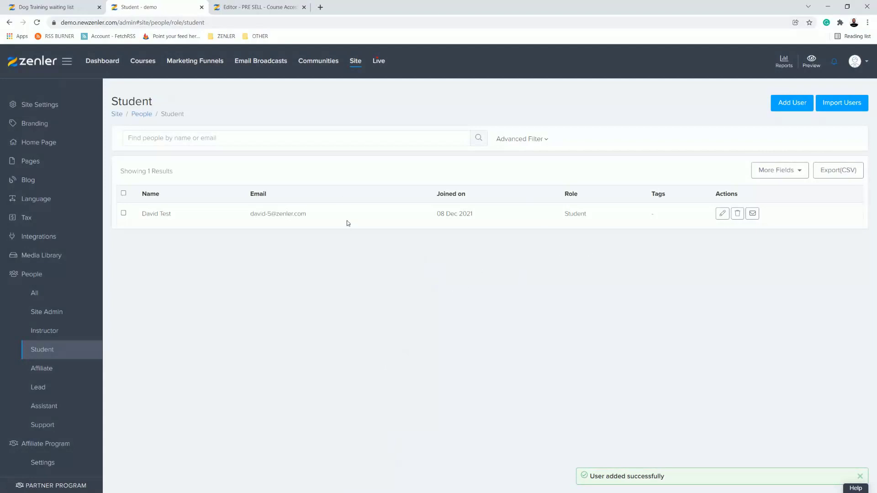
Step: Highlight the new student's e-mail address in the list and open the Course Pages overview of the PRE SELL course
left_click_drag(311, 216, 248, 214)
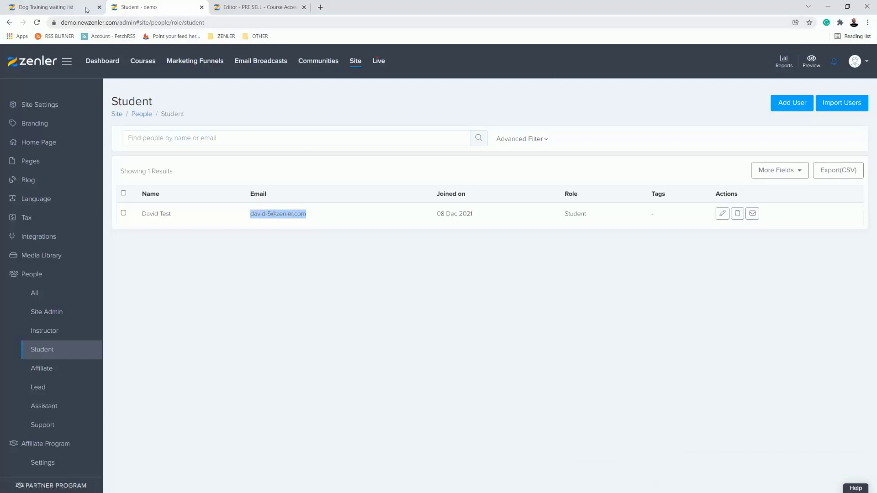
left_click(68, 8)
left_click(131, 8)
left_click(145, 63)
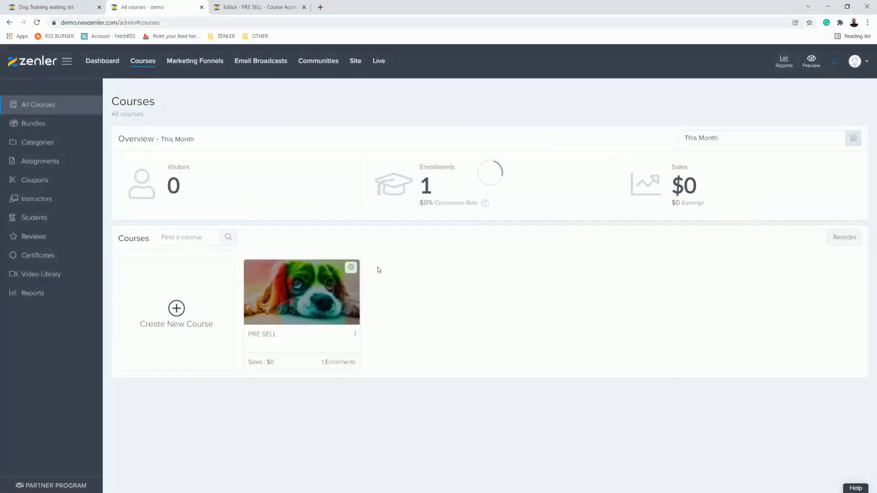
left_click(294, 299)
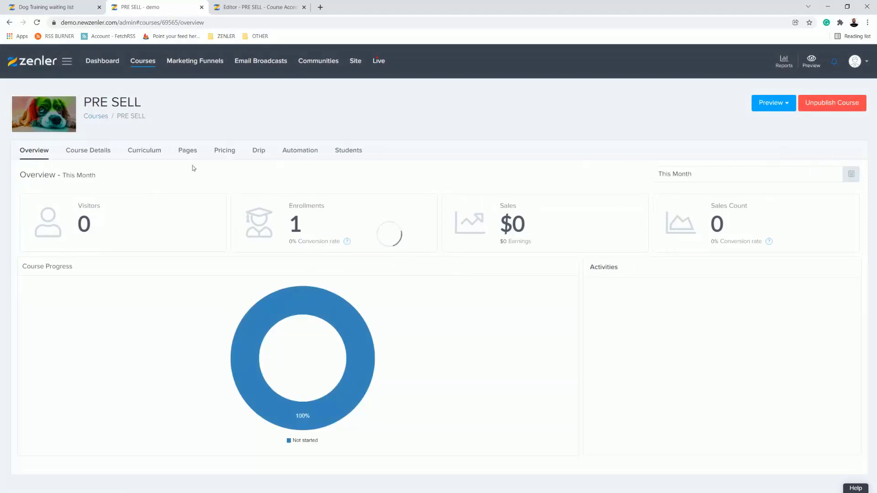
left_click(192, 155)
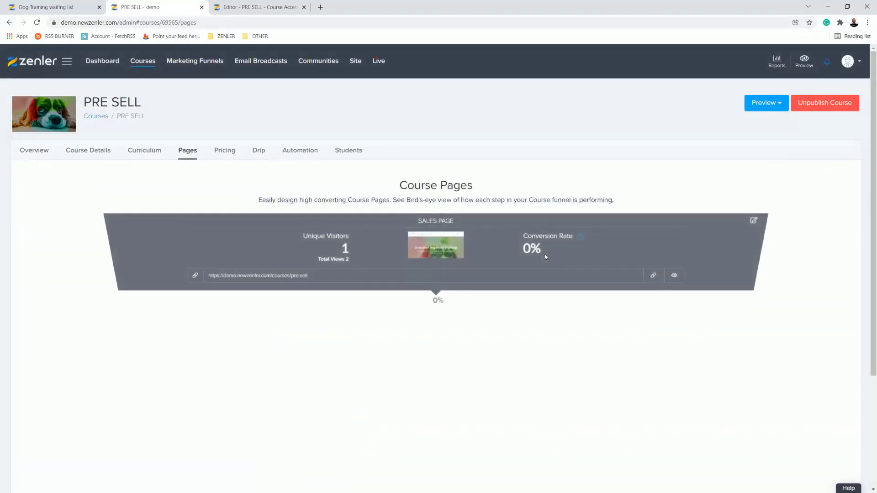
left_click(653, 294)
left_click(867, 23)
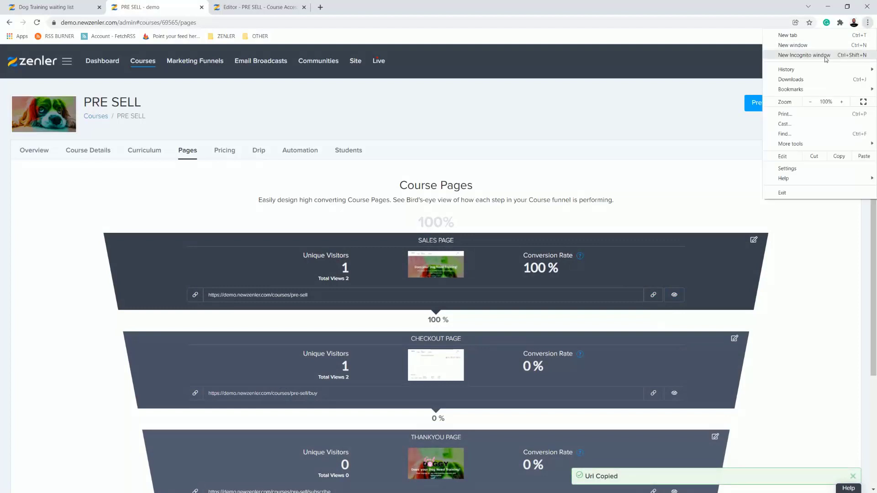
left_click(803, 331)
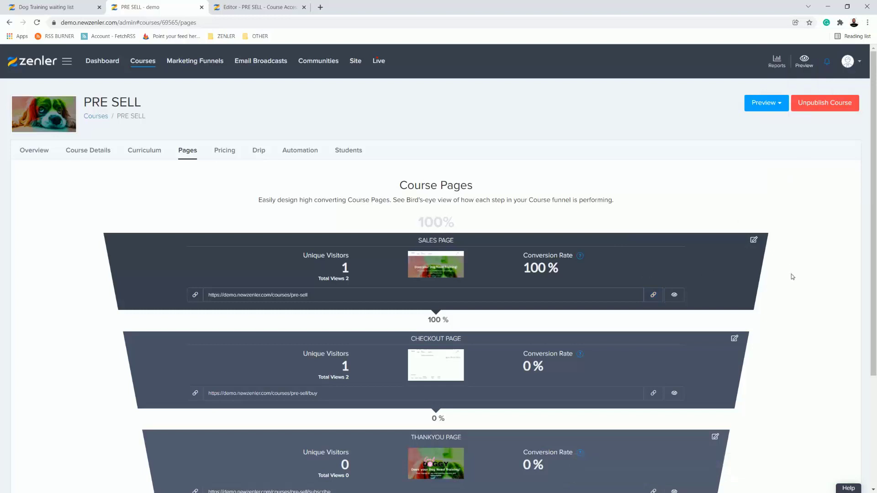
Step: Copy the sales page URL and load it in a new incognito window
scroll(802, 295, "down", 1)
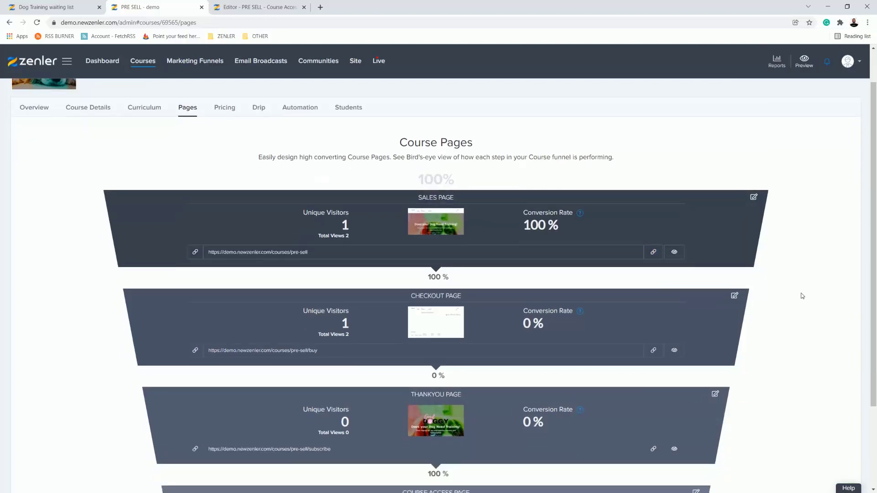
left_click(659, 253)
left_click(658, 252)
left_click(868, 22)
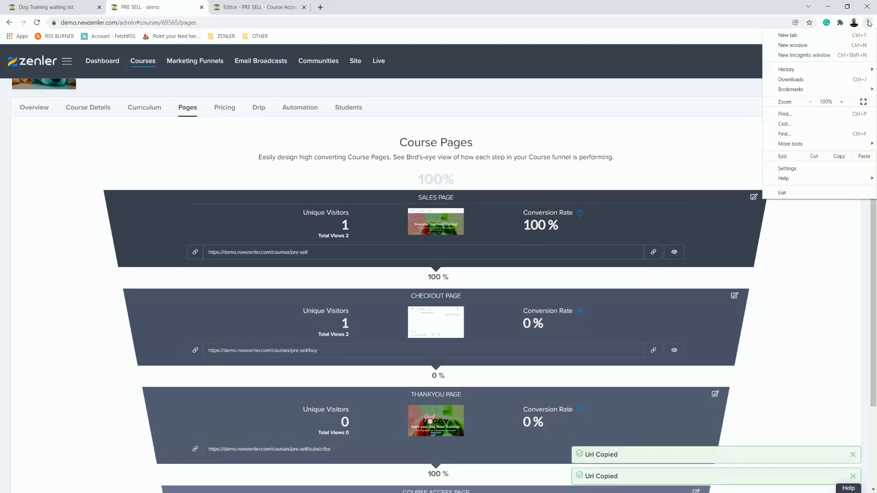
left_click(815, 56)
key("ctrl+v")
key("Return")
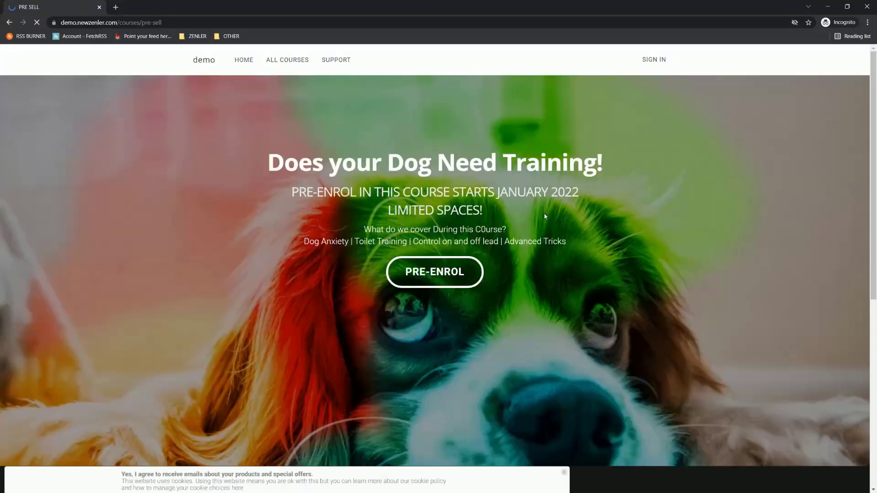
Step: Sign in with the new student's e-mail address and password, and reload the pre-sell course URL
left_click(653, 59)
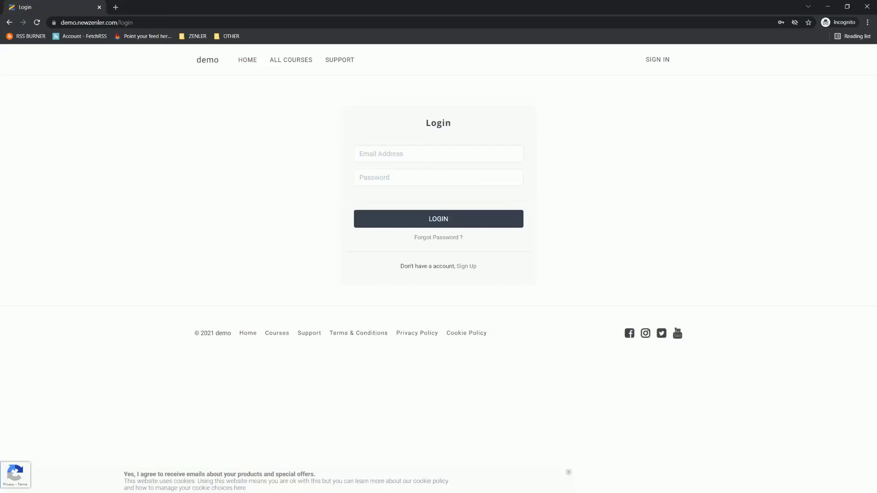
left_click(438, 219)
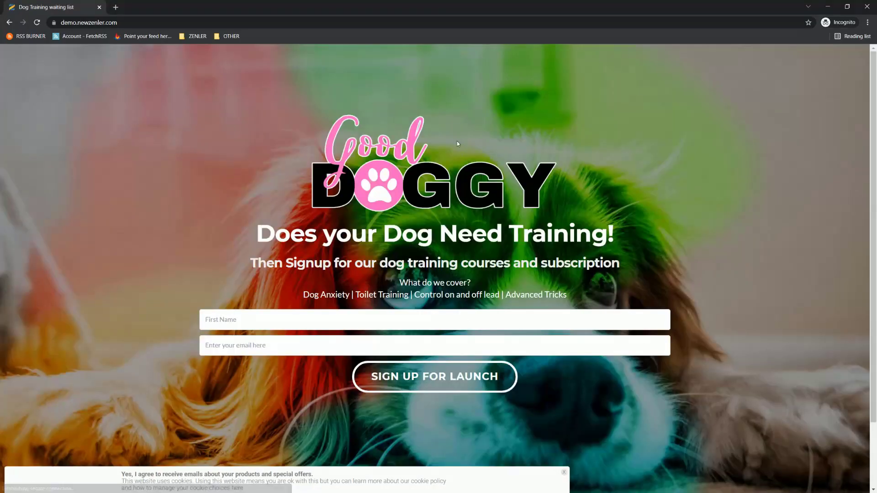
left_click(116, 24)
key("ctrl+v")
key("Return")
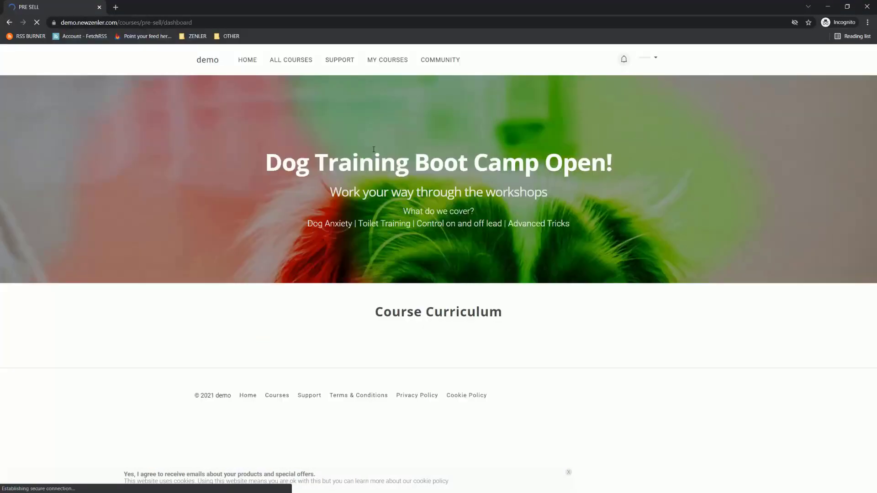
Step: Open PRE SELL from the student's own courses, check its Course Curriculum section, and return to the admin window
left_click(384, 61)
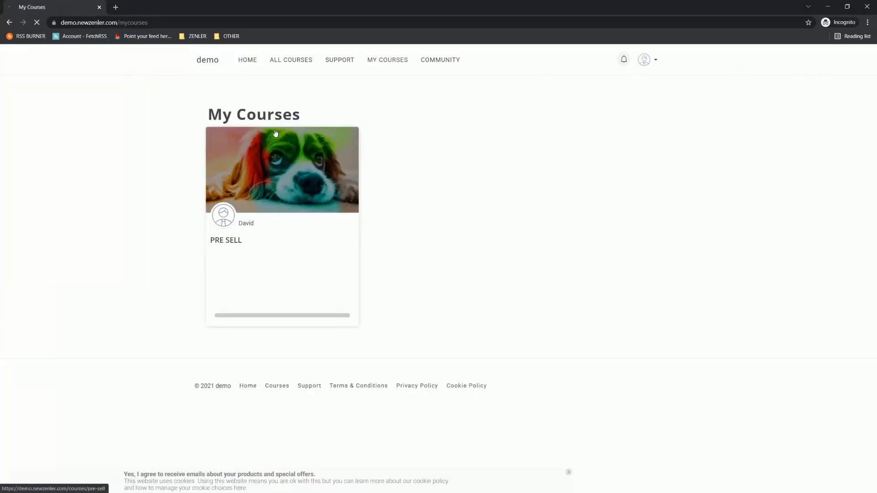
left_click(289, 167)
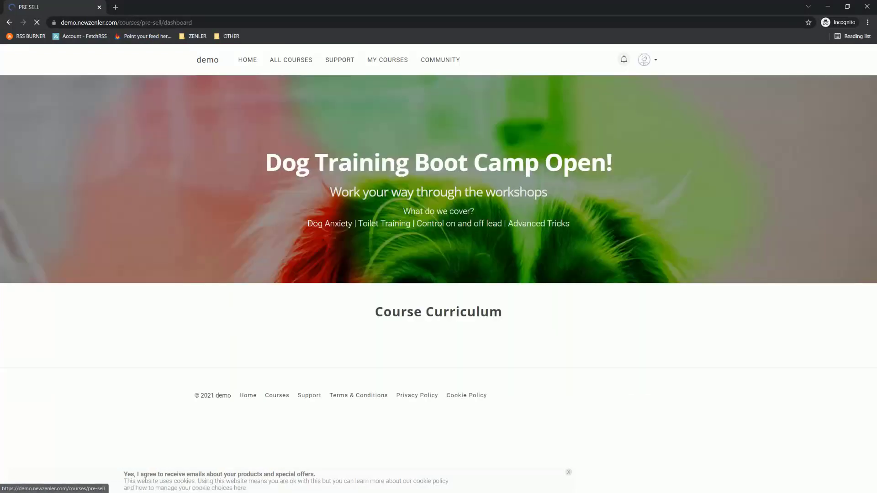
left_click_drag(370, 315, 548, 354)
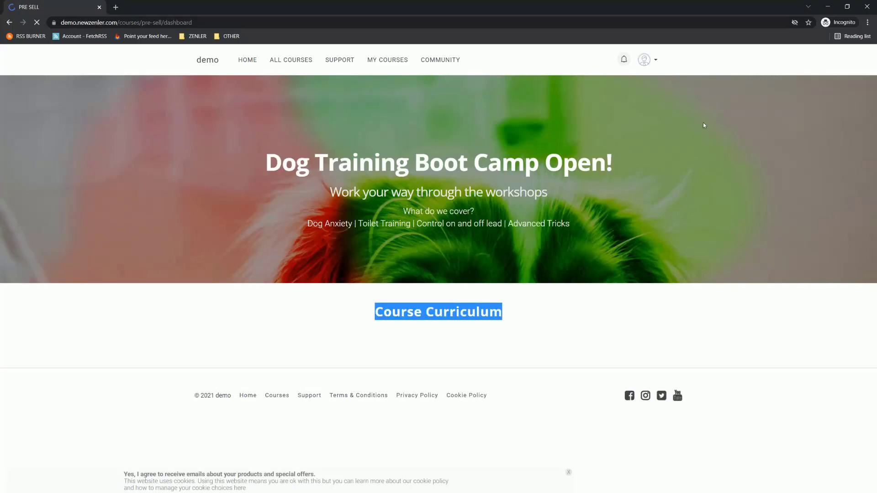
left_click(828, 7)
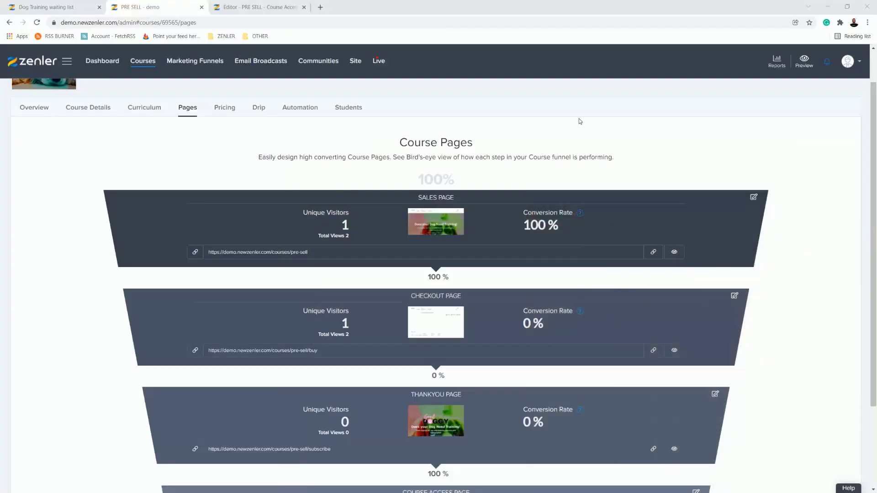
Step: Take Lesson 1 of SESSION 1 out of draft in the curriculum, save the change, and expand SESSION 2
left_click(144, 110)
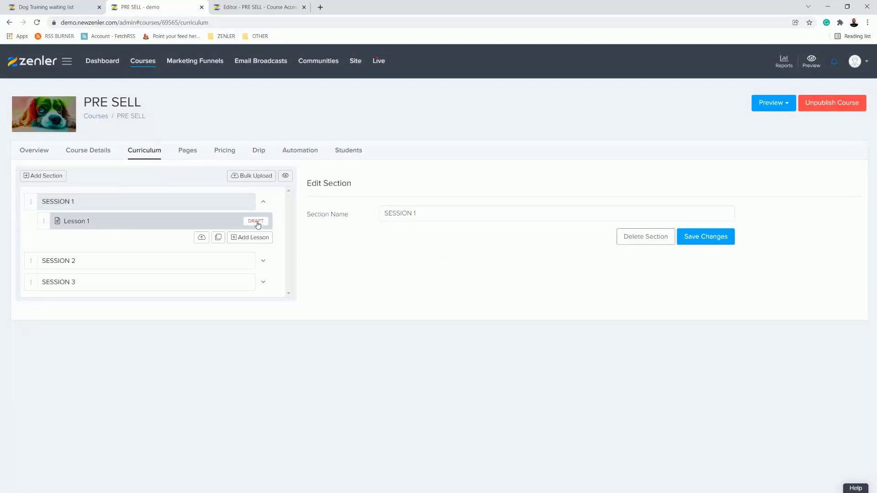
left_click(209, 221)
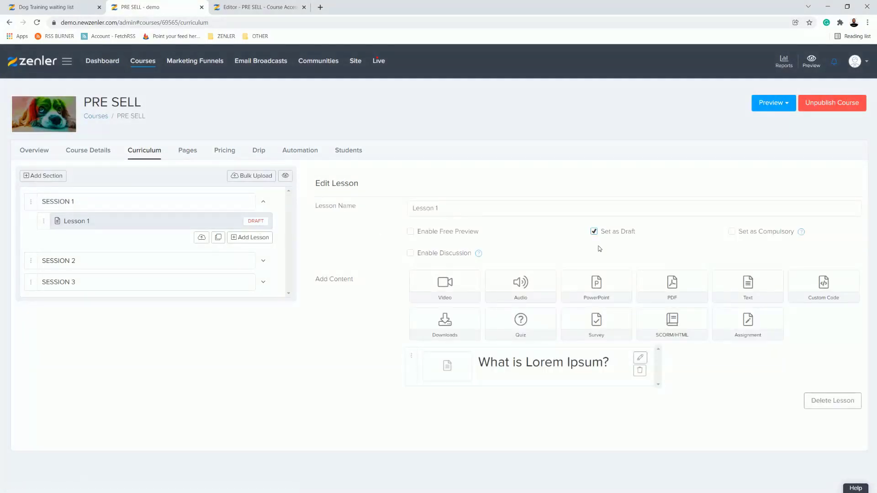
left_click(594, 232)
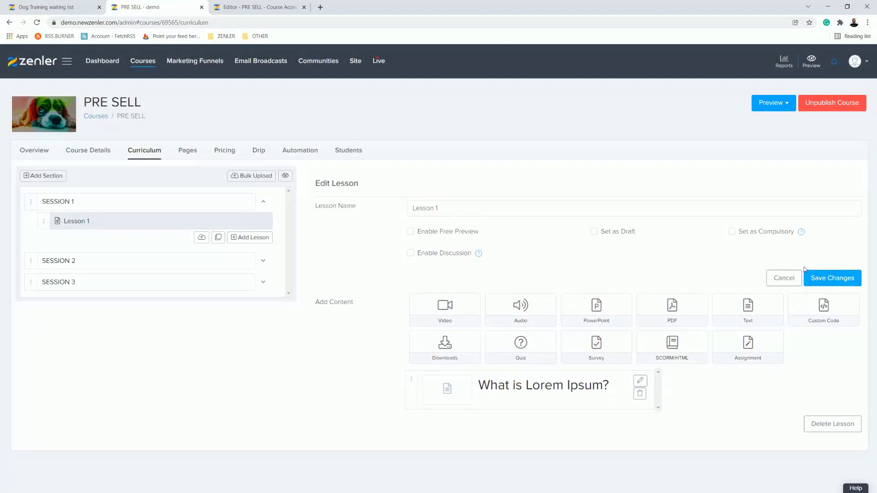
left_click(264, 261)
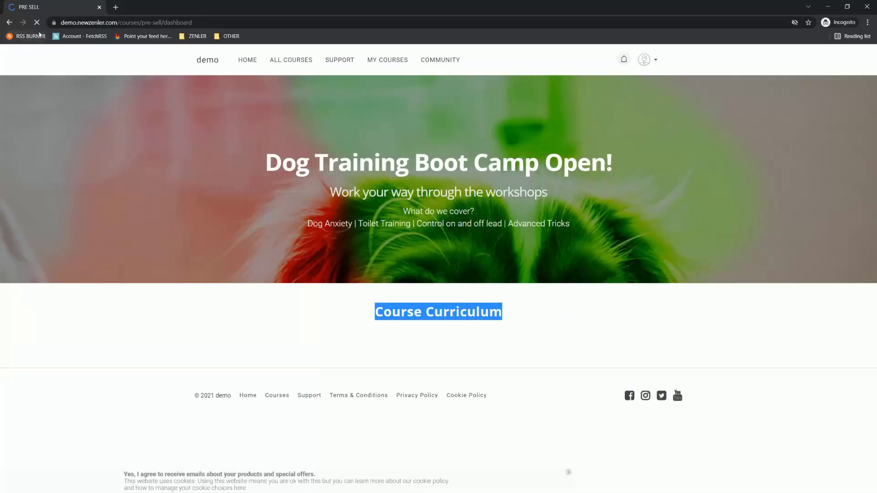
Step: Refresh the student's course access page, expand SESSION 1 to check its lesson, and return to the course curriculum
left_click(38, 25)
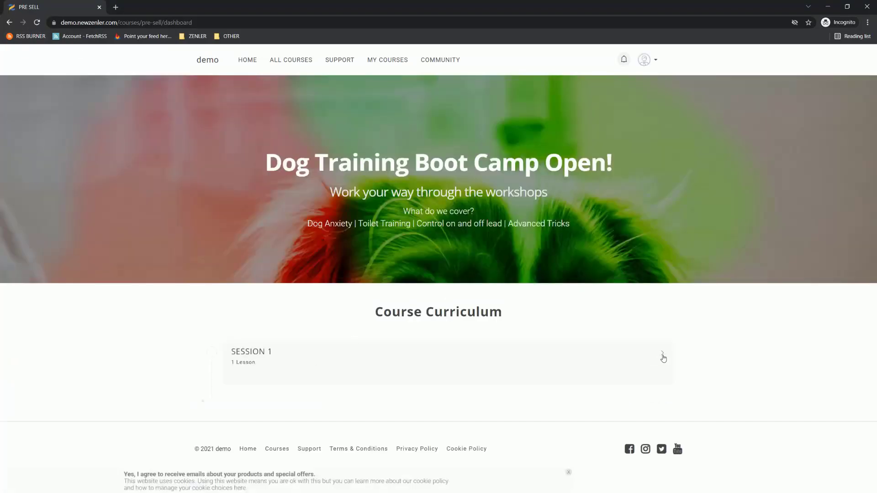
left_click(661, 355)
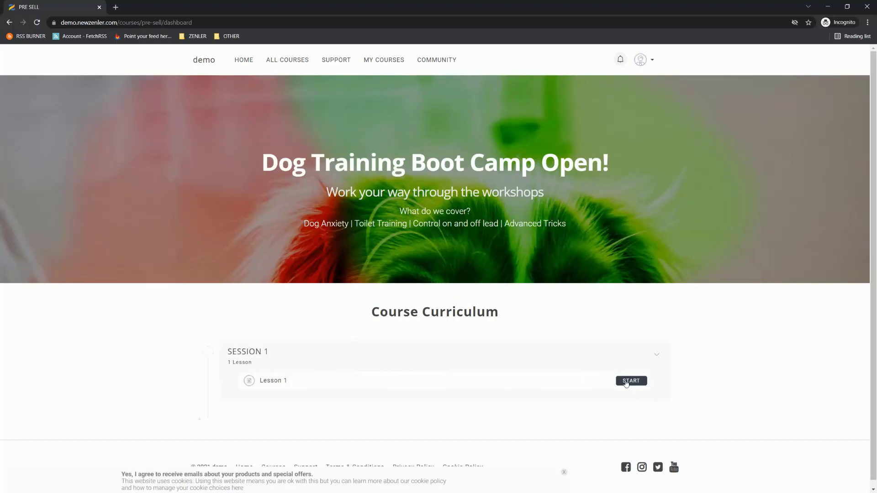
left_click(827, 6)
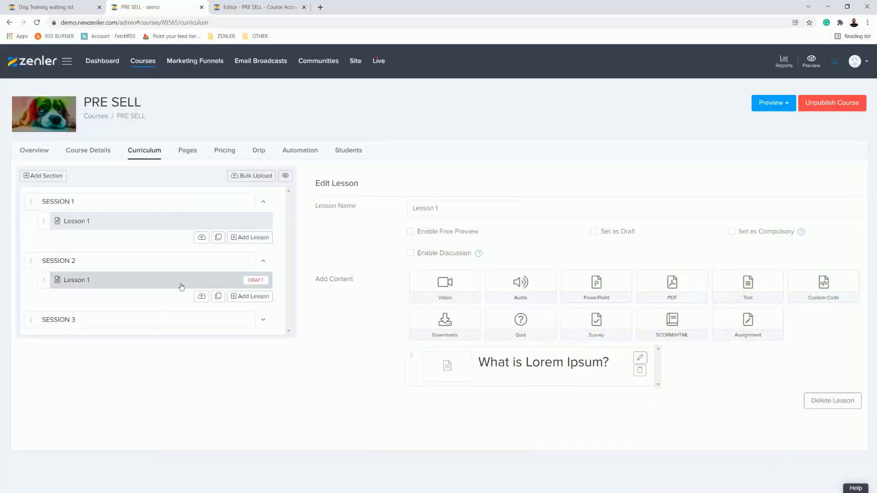
Step: Take Lesson 1 of SESSION 2 out of draft in the curriculum and save the change
left_click(593, 231)
left_click(594, 232)
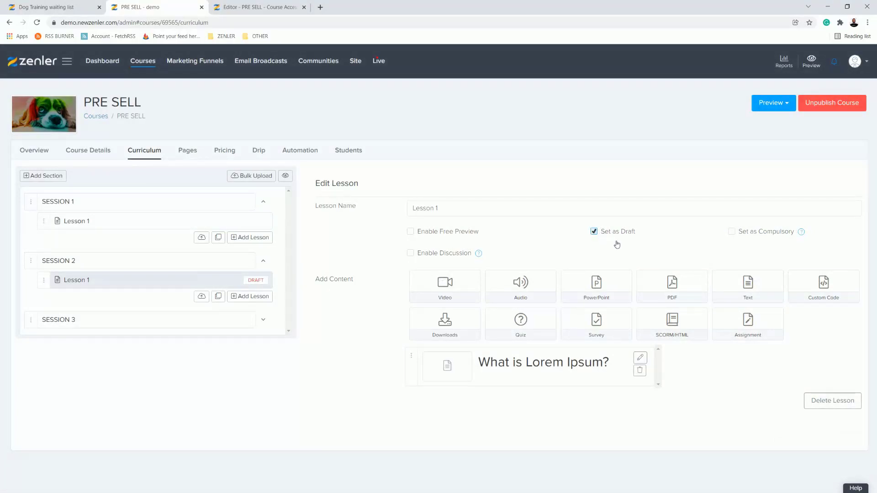
left_click(812, 280)
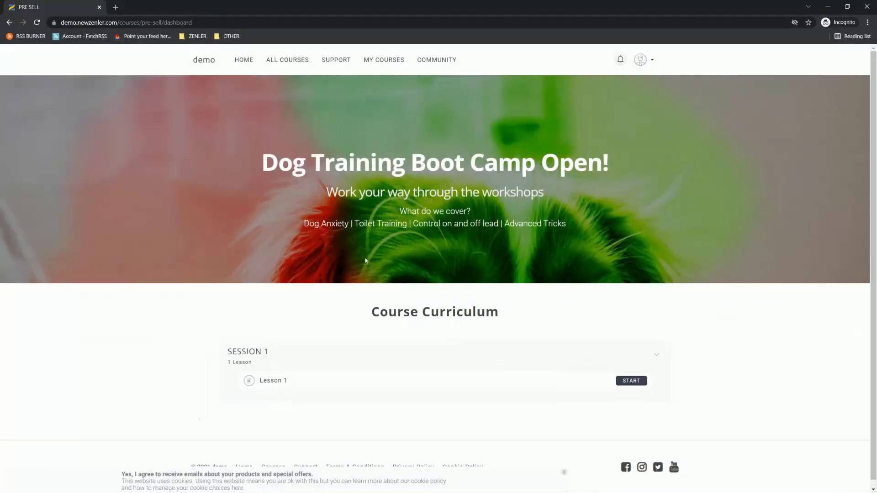
Step: Reload the student's course access page, expand SESSION 2 to check its lesson, and return to the admin window
left_click(37, 23)
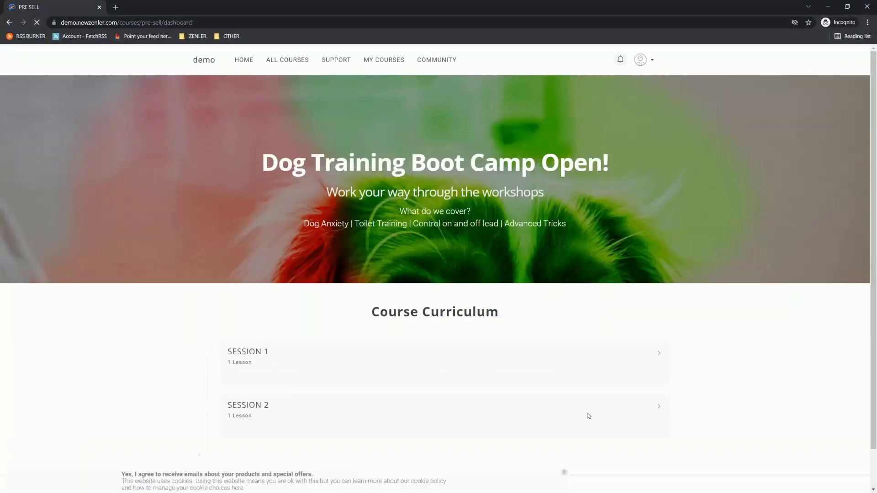
left_click(656, 408)
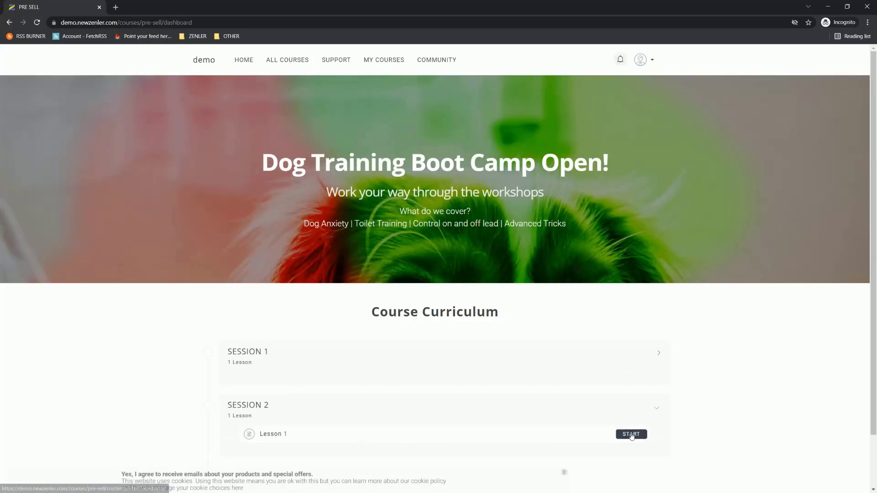
left_click(827, 6)
Step: Expand SESSION 3 in the curriculum, take its Lesson 1 out of draft, and save the change
left_click(263, 320)
left_click(151, 339)
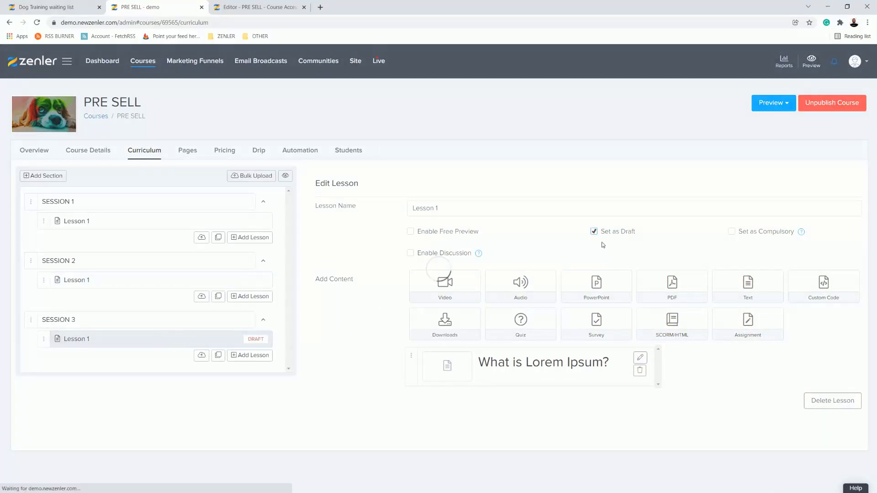
left_click(594, 232)
left_click(827, 277)
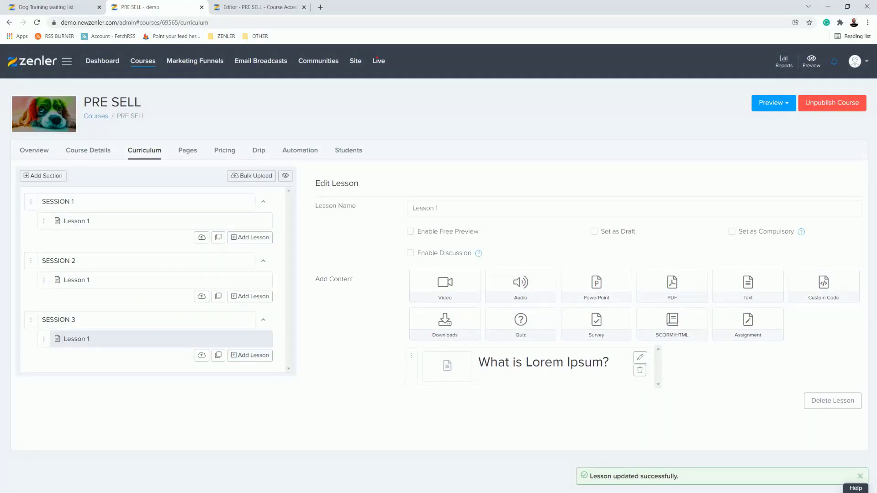
Step: Switch to the student's course access page, reload it, and expand SESSION 3, SESSION 2 and SESSION 1 to check their lessons
key("alt+Tab")
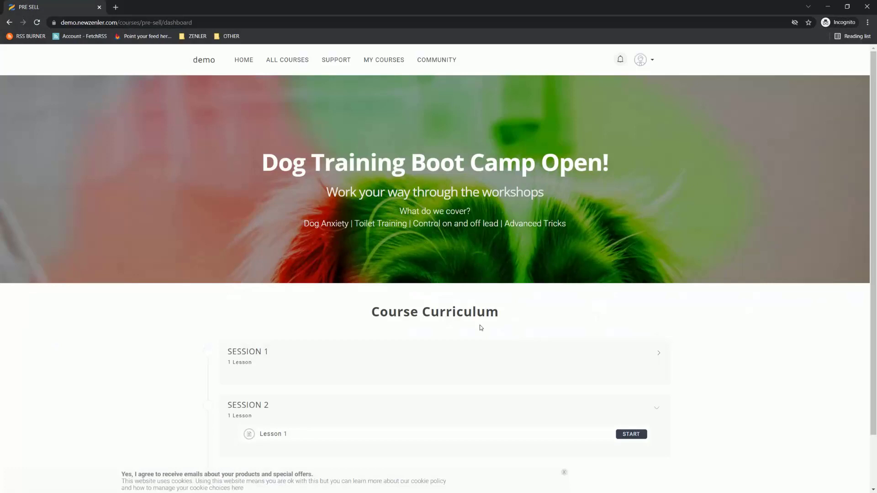
left_click(36, 21)
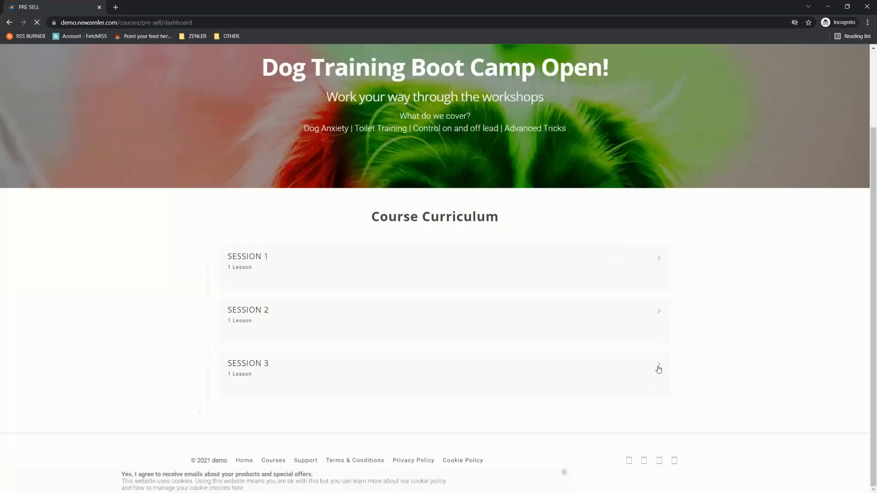
left_click(659, 367)
left_click(659, 314)
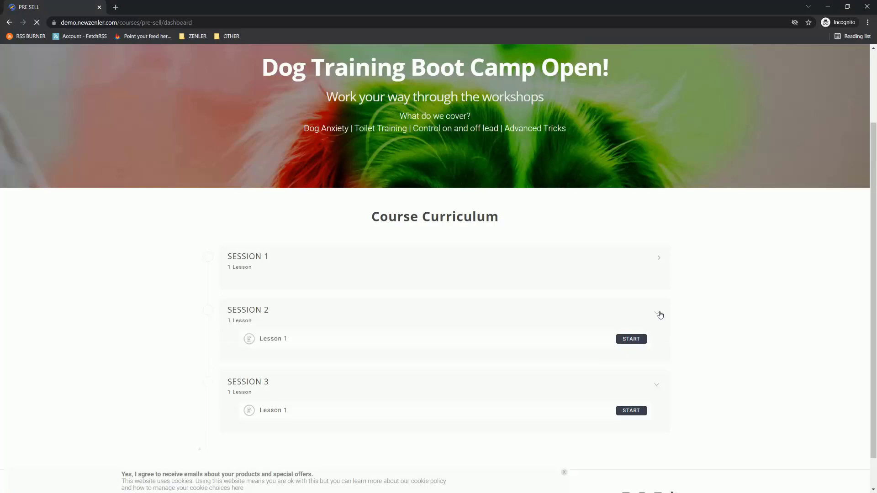
left_click(652, 261)
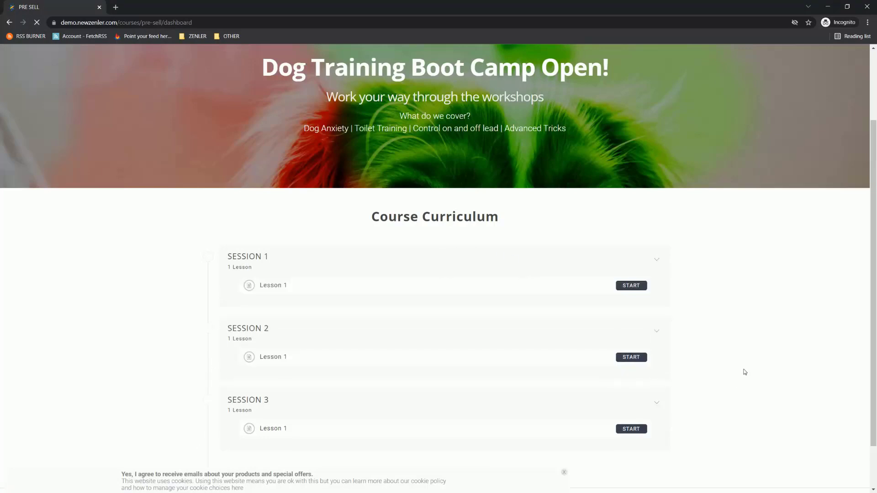
Step: Review the Dog Training Boot Camp Open! headline and its subheading on the access page, and return to the admin window
scroll(743, 370, "up", 2)
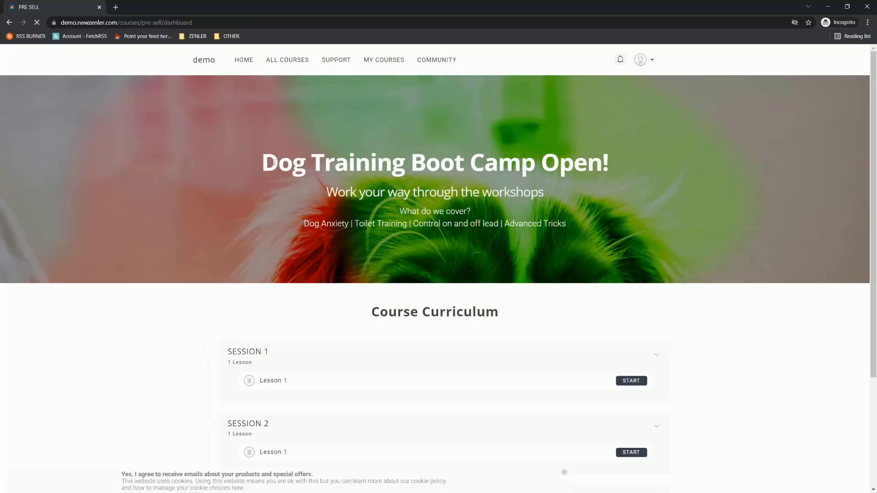
left_click_drag(274, 161, 610, 165)
left_click(776, 334)
left_click_drag(271, 160, 558, 205)
left_click(762, 373)
left_click(828, 6)
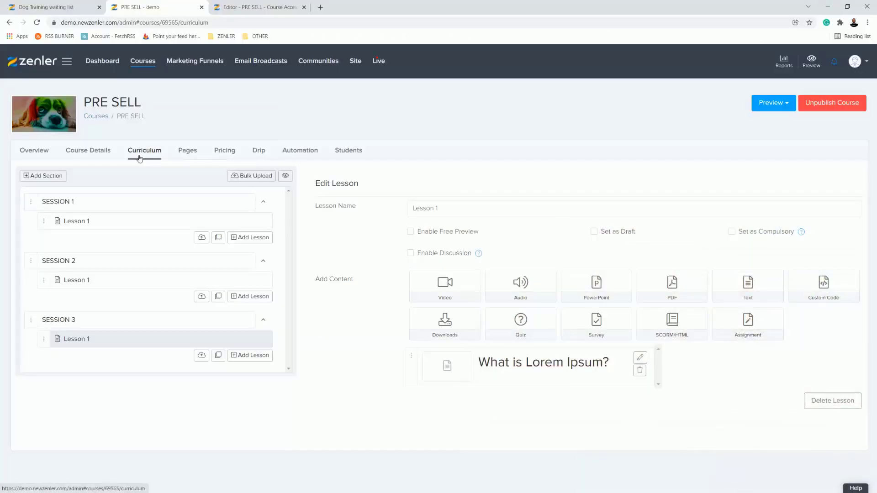
Step: Copy the URL of the Course Access Page from the PRE SELL course pages
left_click(187, 151)
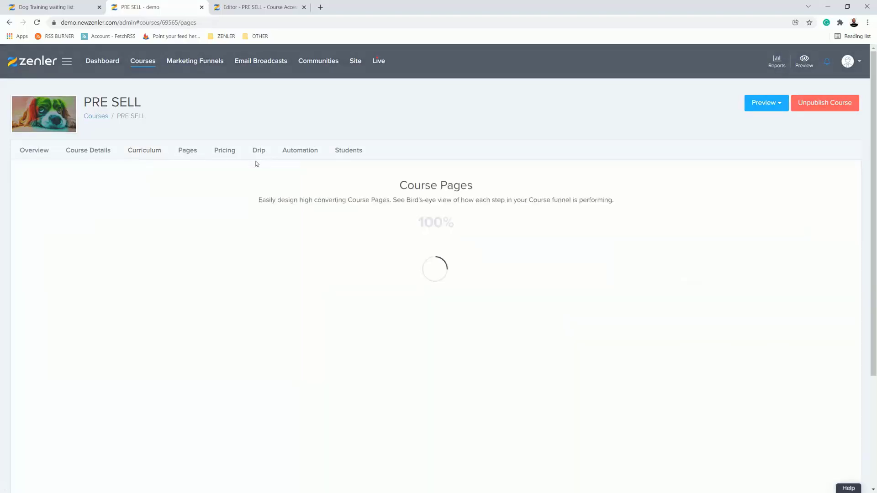
scroll(566, 309, "down", 2)
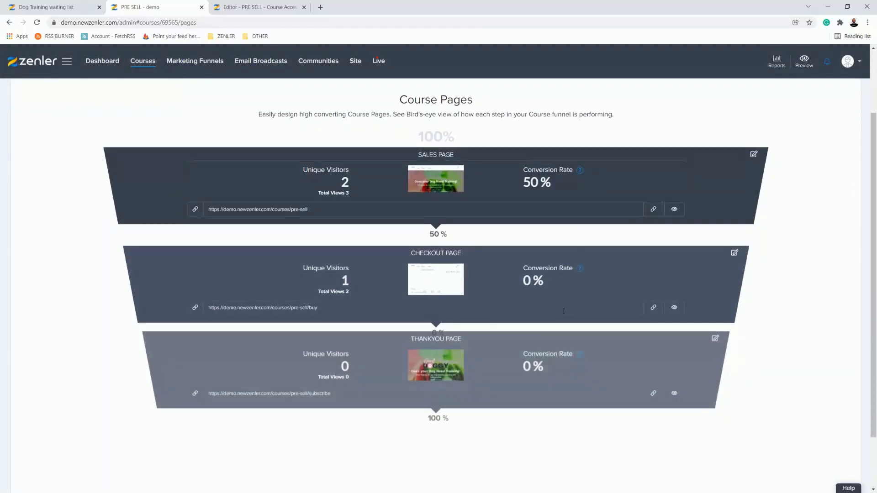
scroll(593, 427, "down", 2)
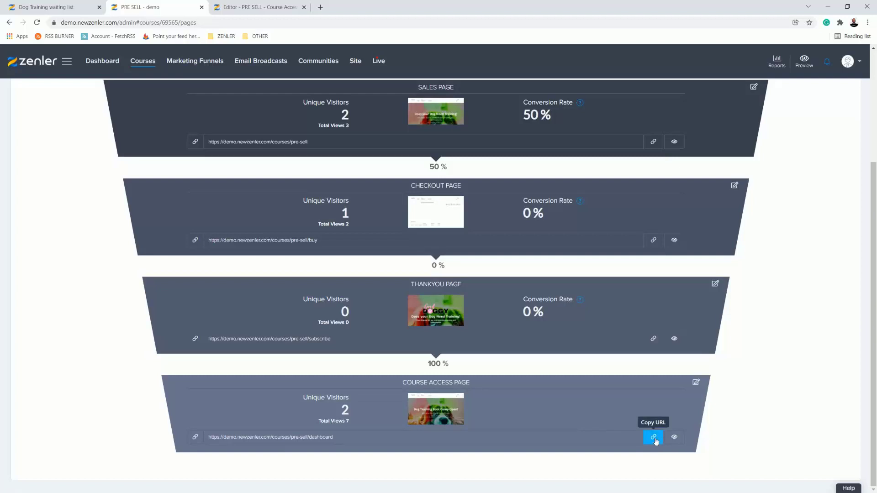
left_click(653, 438)
scroll(457, 274, "up", 4)
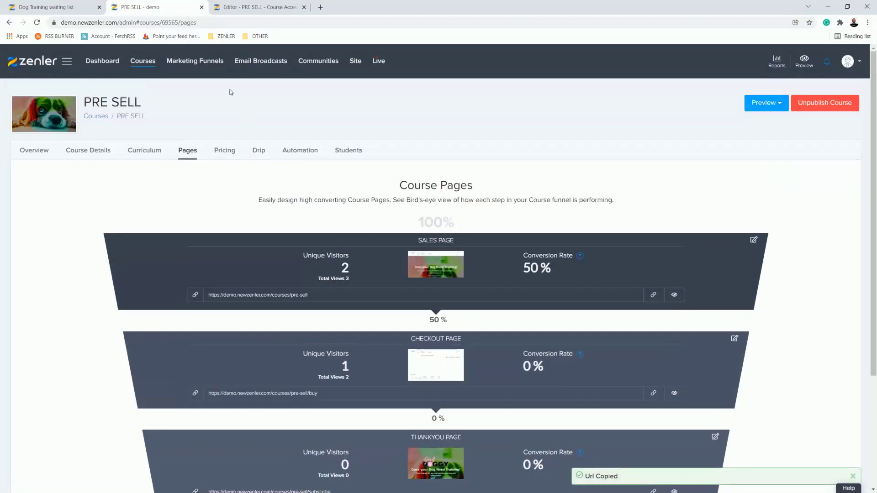
Step: Create a new email broadcast titled PRE
left_click(260, 61)
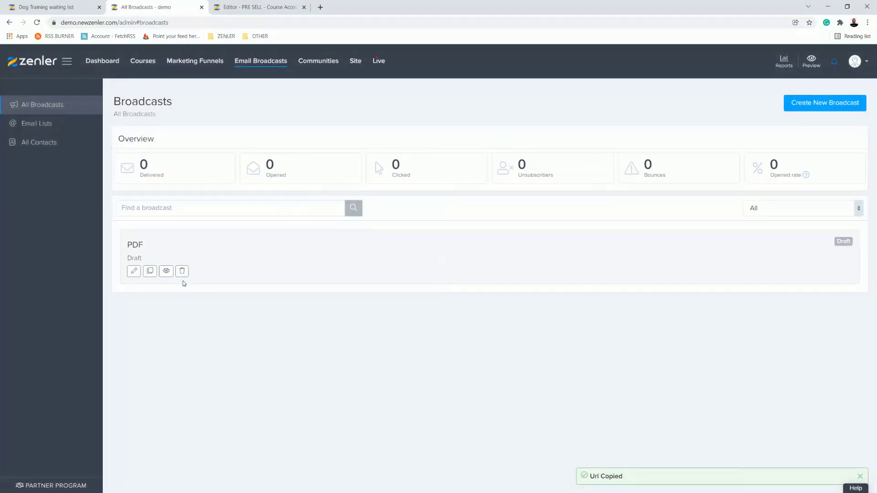
left_click(815, 103)
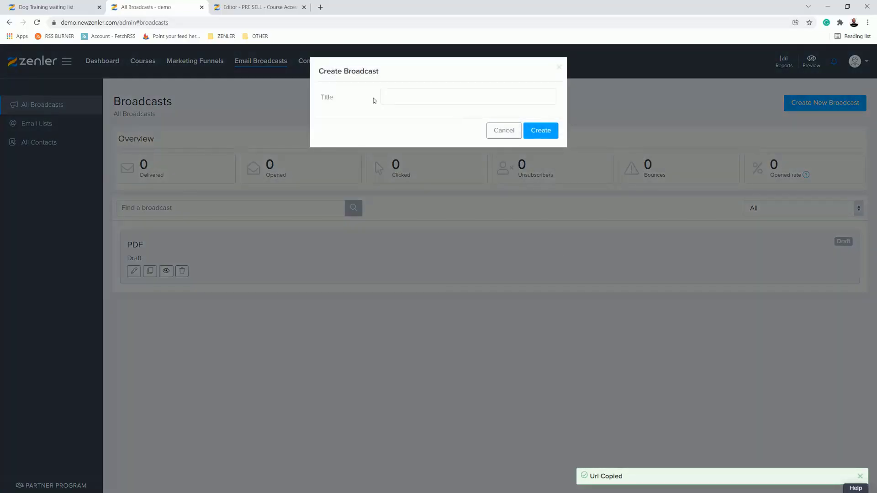
left_click(403, 95)
type("PRE")
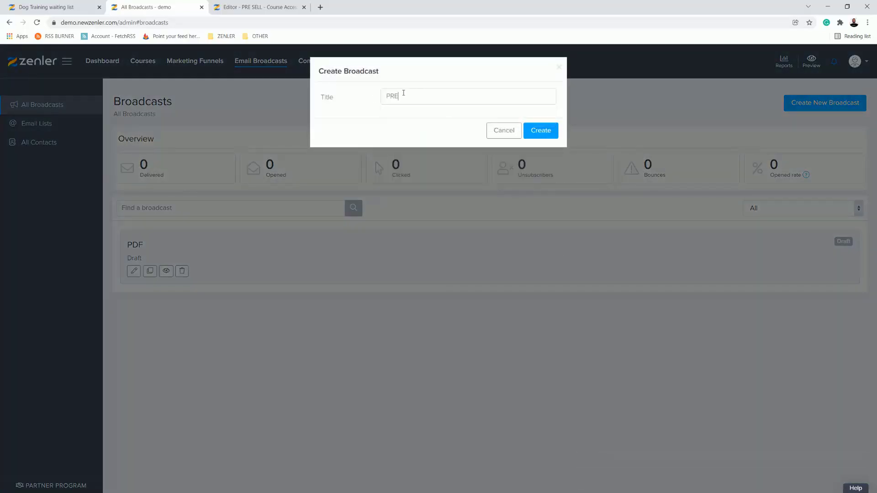
left_click(526, 133)
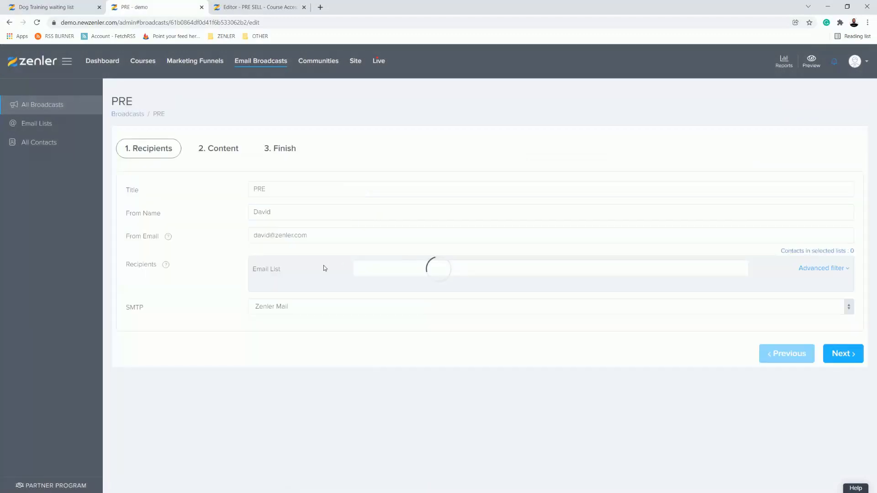
Step: Set the broadcast's email list to All contacts and add an advanced filter group
left_click(370, 269)
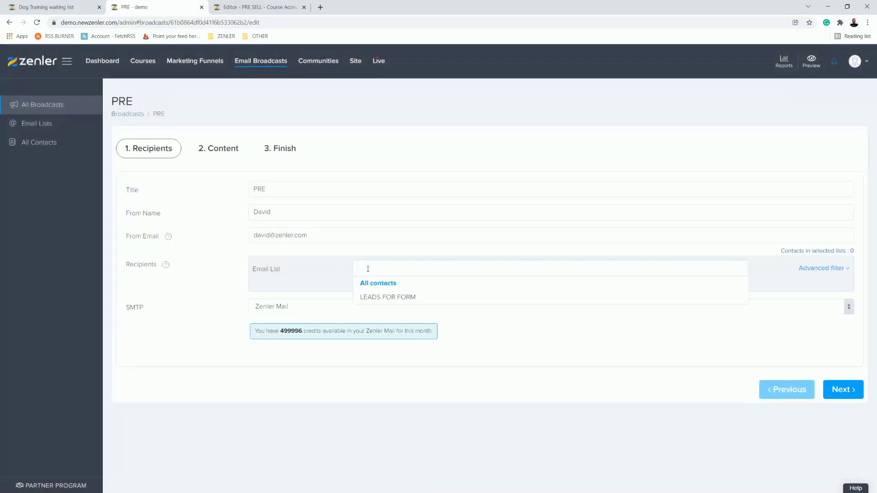
left_click(374, 284)
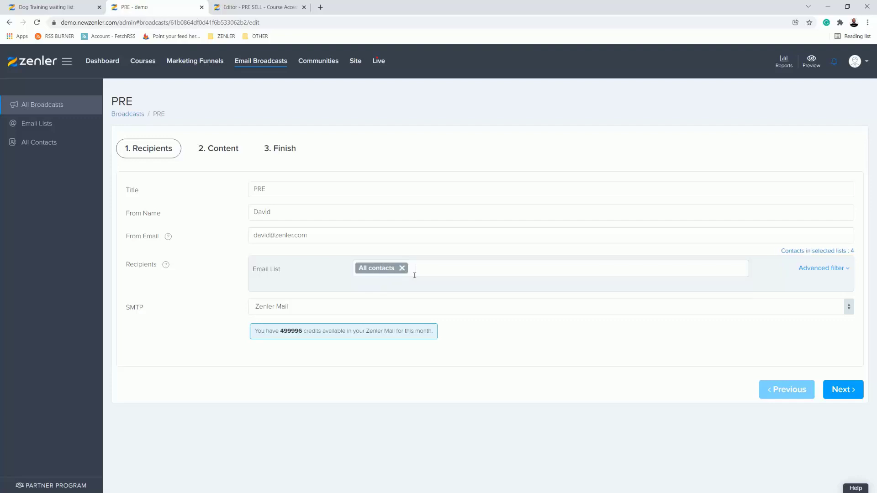
left_click(832, 270)
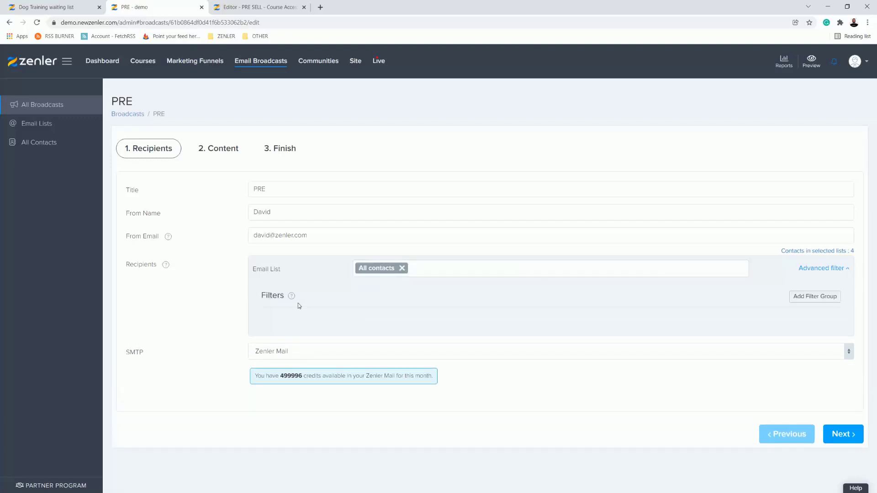
left_click(814, 296)
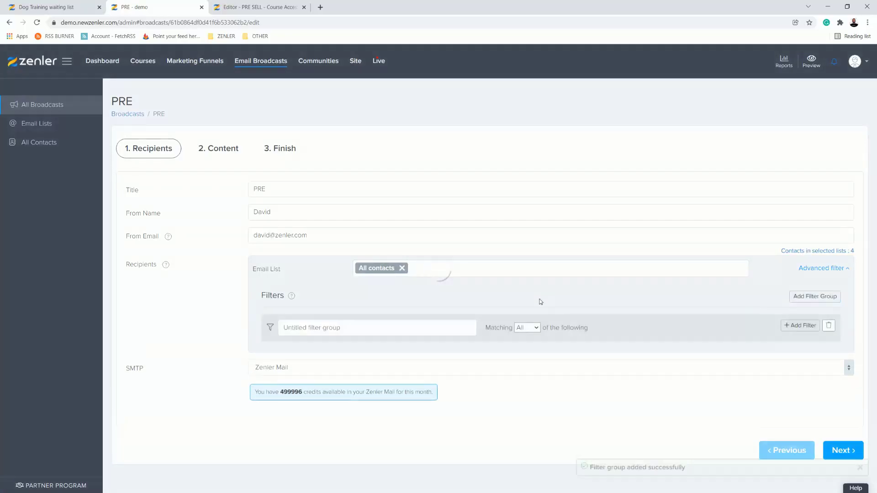
left_click(416, 328)
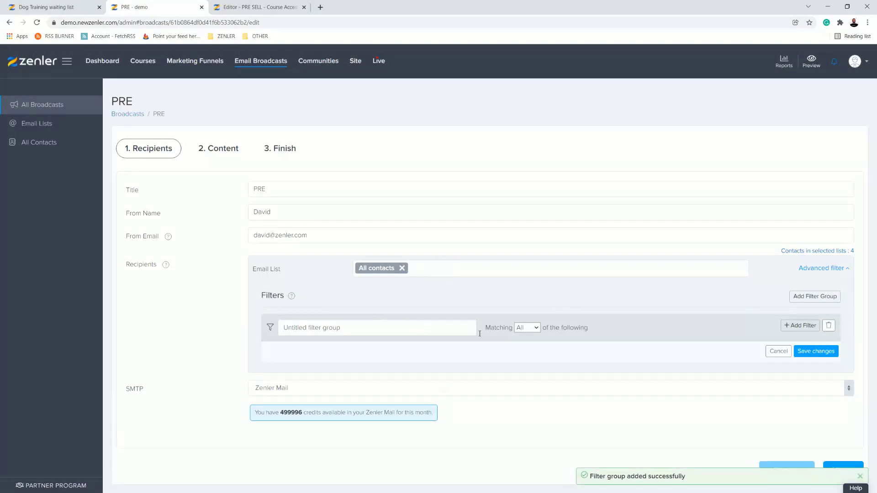
Step: Add a filter for contacts enrolled in course PRE SELL, save it, and continue to the broadcast's content
left_click(798, 326)
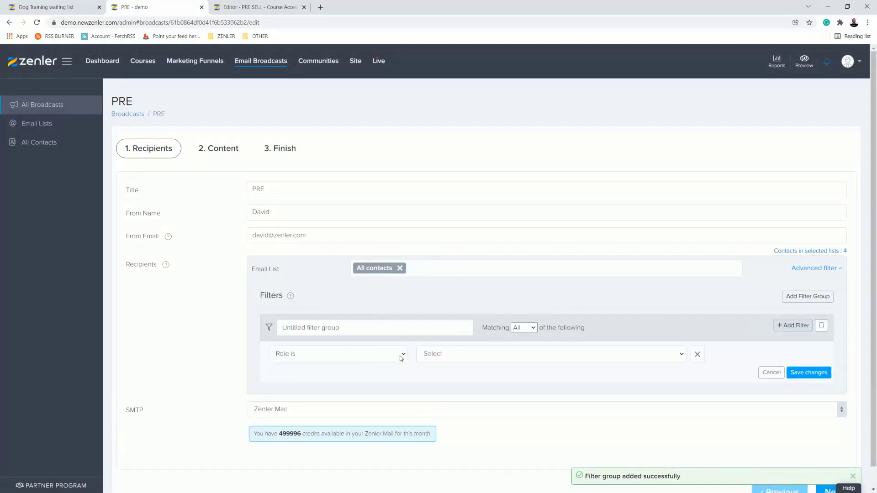
left_click(399, 355)
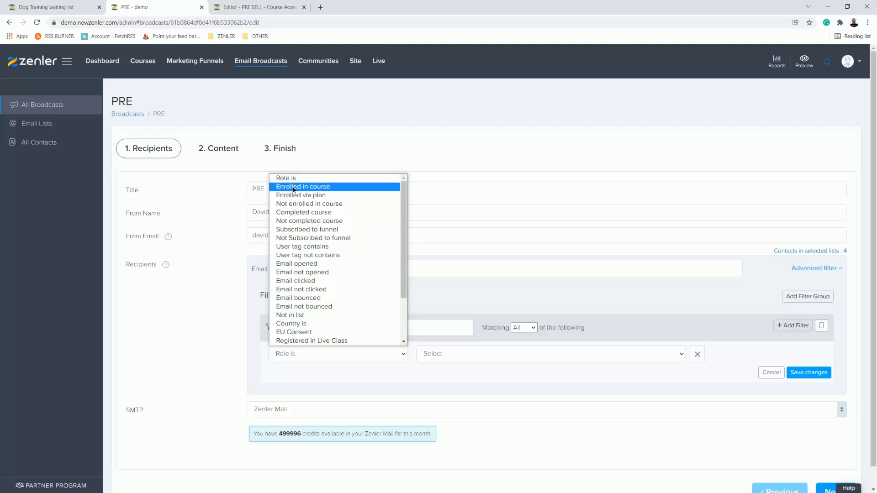
left_click(293, 187)
left_click(465, 360)
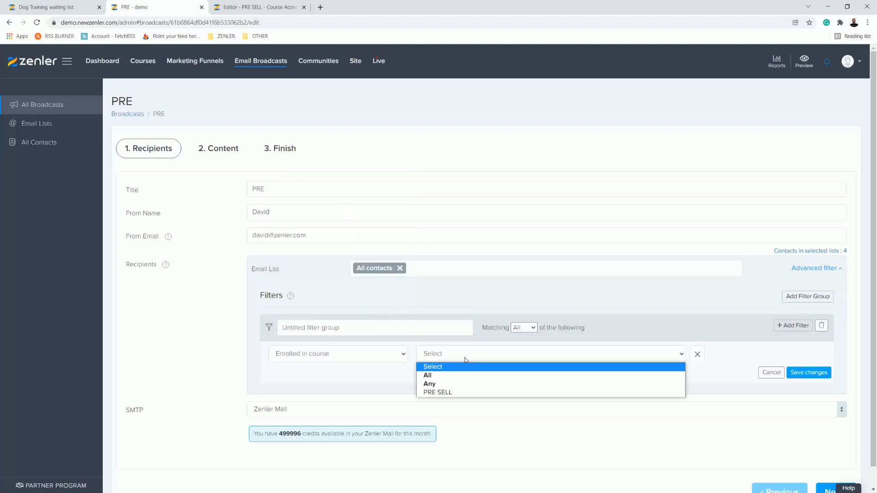
left_click(434, 394)
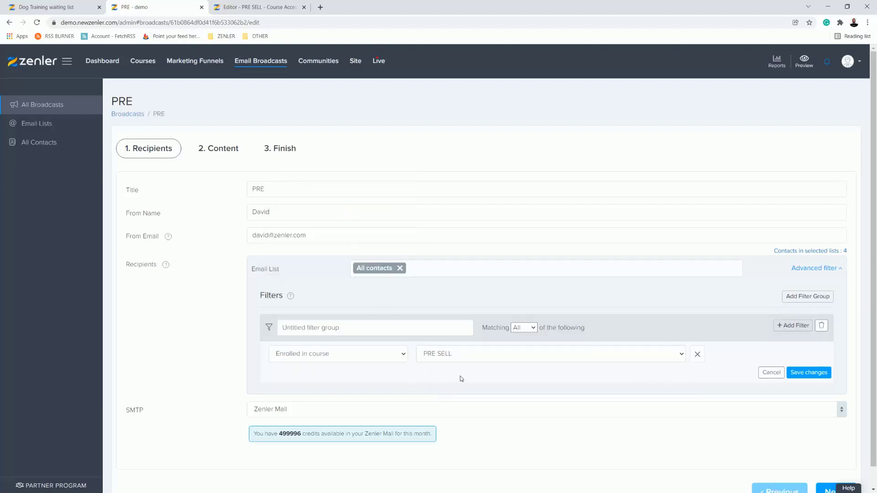
left_click(807, 374)
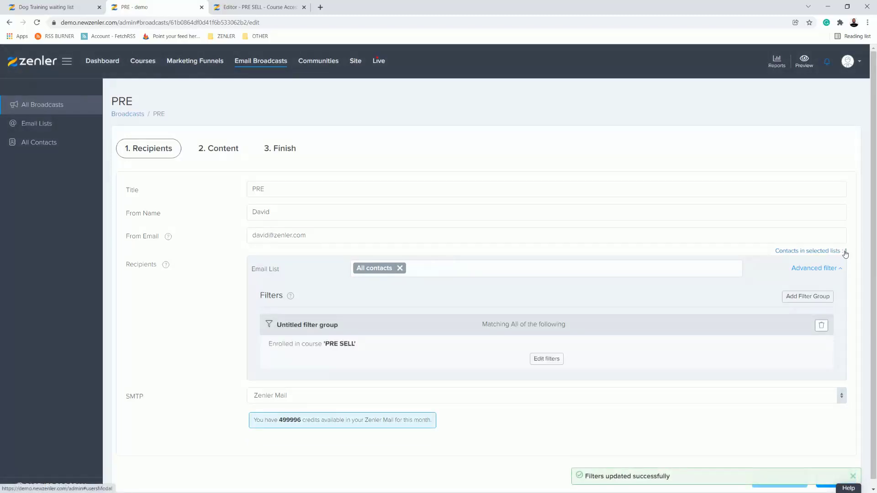
scroll(616, 321, "down", 1)
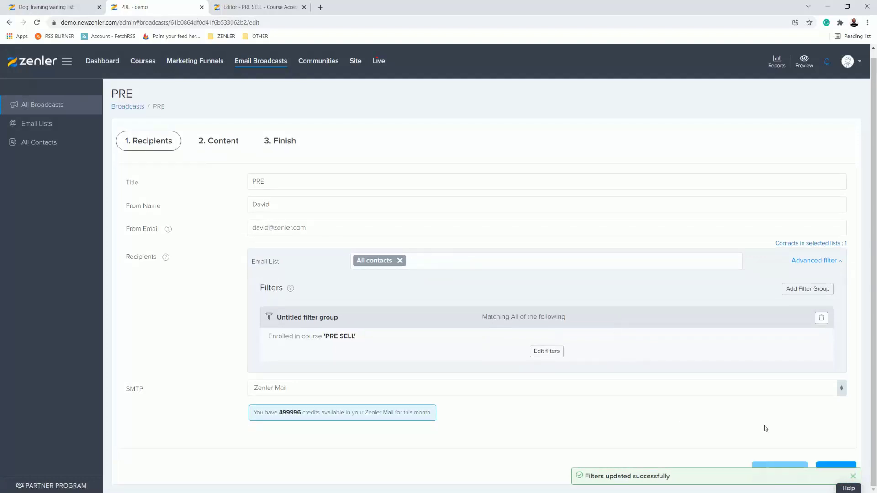
left_click(831, 467)
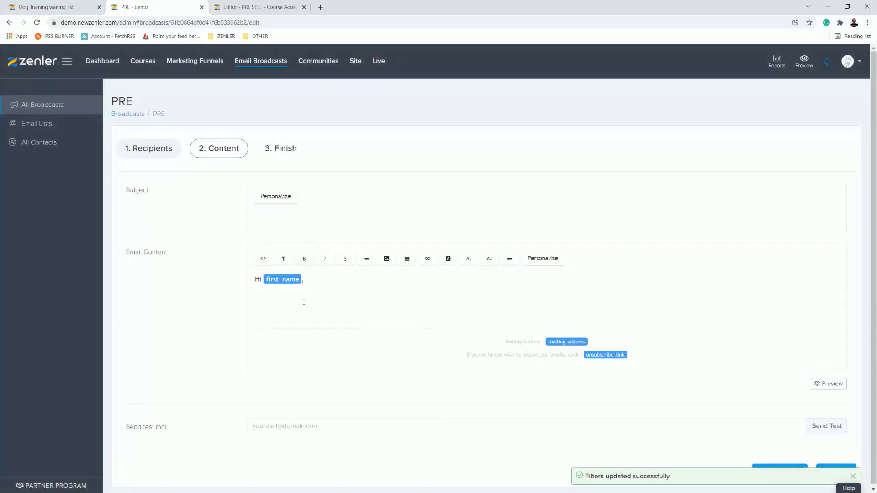
Step: Below the greeting, write "Course is now open login in to the course" with CLICK HERE on the following line
left_click(319, 282)
key("Return")
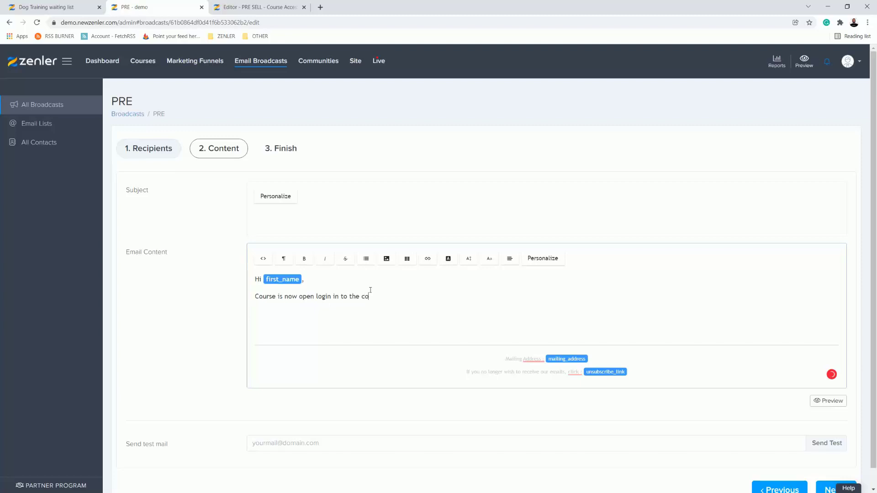
key("Return")
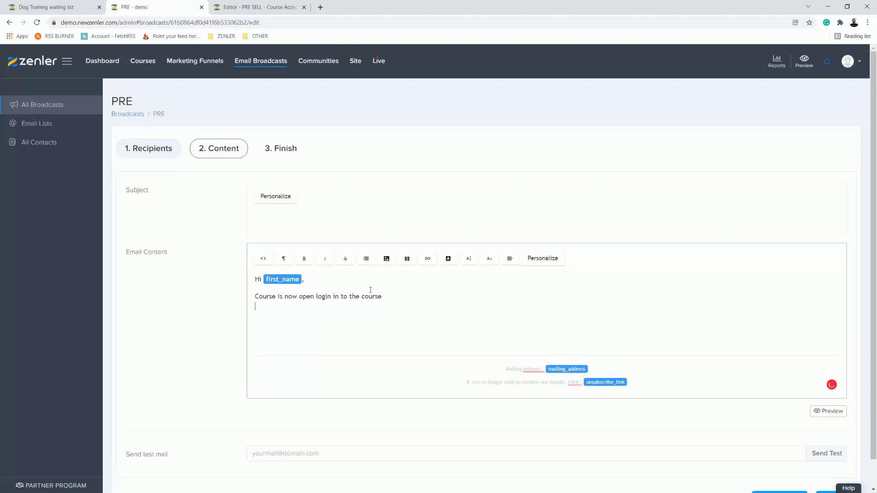
type("CLICK HERE")
Step: Link CLICK HERE in the email body to the copied course page URL and add the closing line "THankyou" below it
left_click_drag(295, 307, 254, 307)
left_click(429, 260)
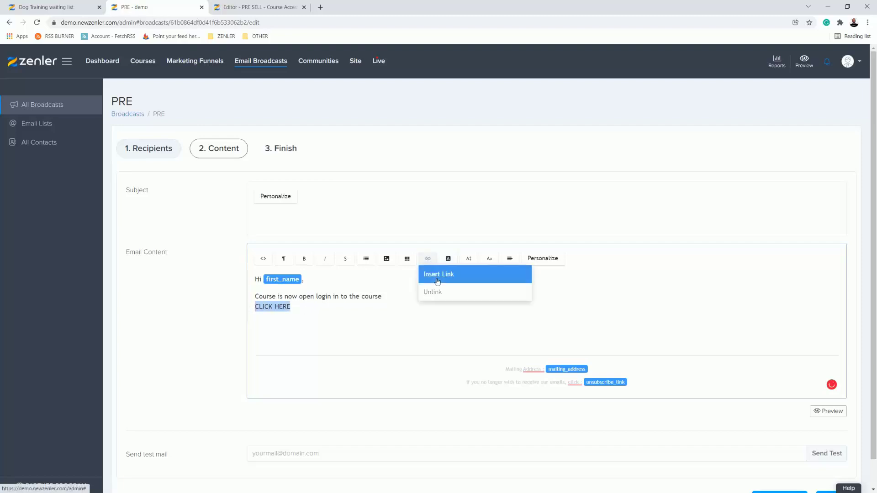
left_click(436, 274)
left_click(353, 245)
type("https://demo.newzenler.com/courses/pre-sell/dashboard")
left_click(333, 338)
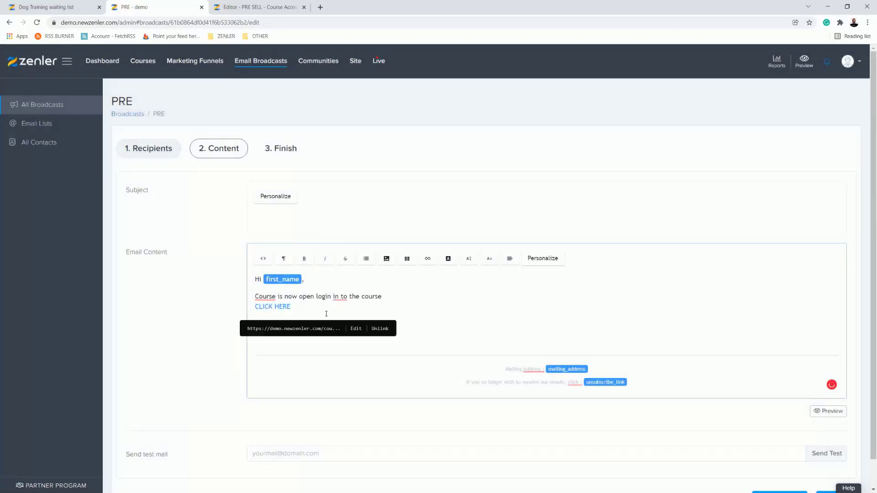
key("Return")
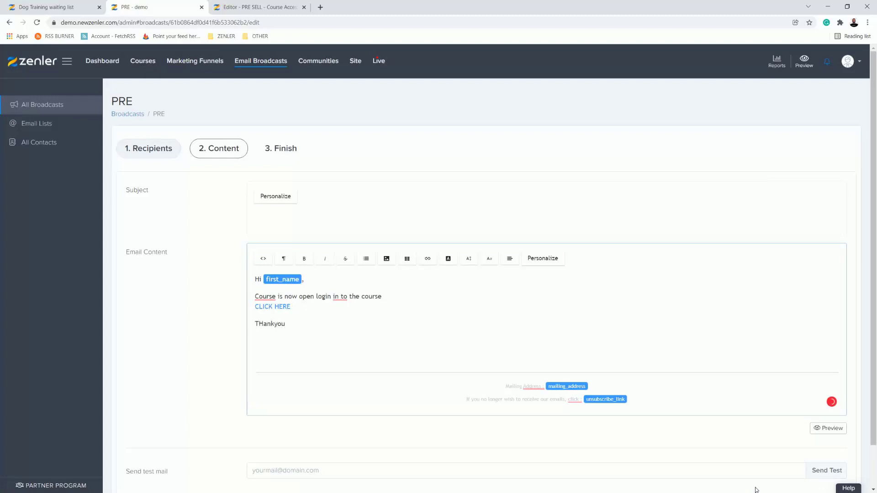
Step: Set the broadcast's email subject to "Course is pen now"
scroll(736, 401, "down", 1)
left_click(550, 417)
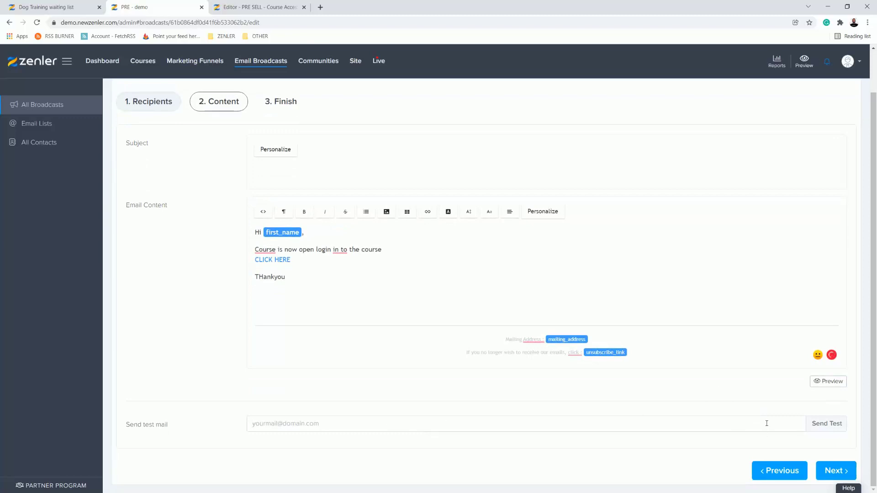
left_click(831, 472)
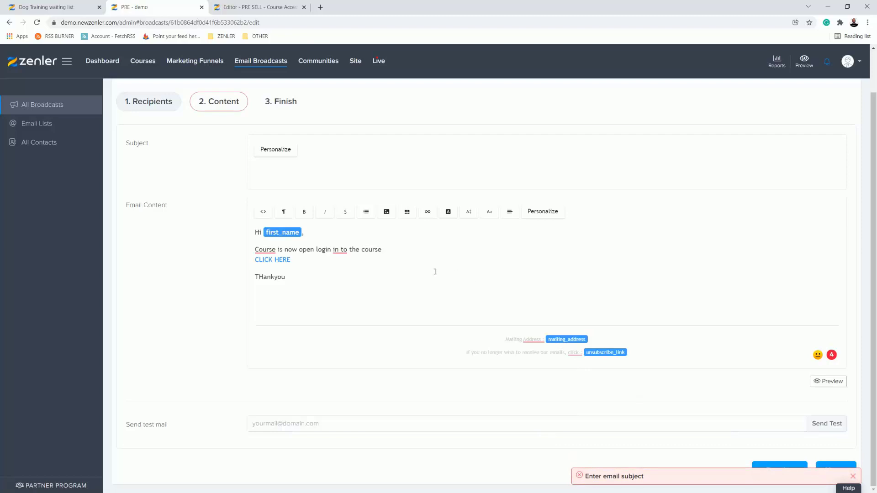
scroll(324, 240, "up", 1)
left_click(295, 226)
type("Course is pen now")
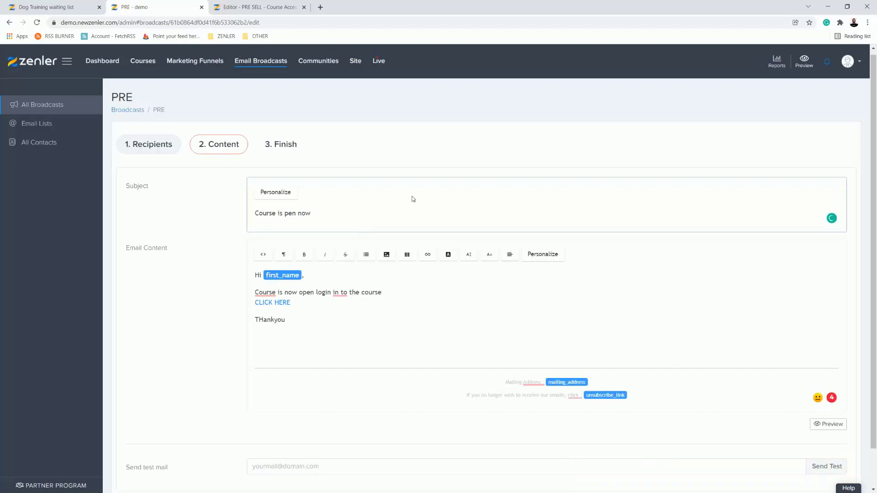
Step: Continue to the broadcast's Finish stage and, after trying Send now, set its scheduling back to Draft
scroll(593, 249, "down", 1)
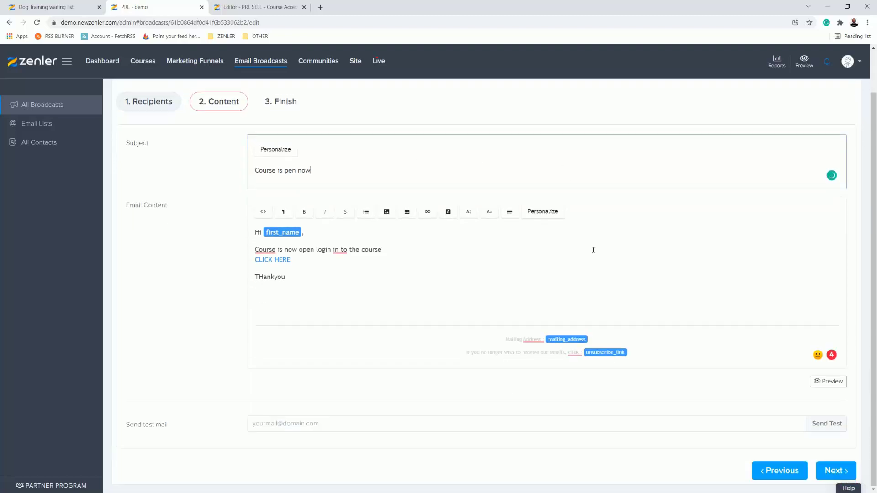
left_click(829, 474)
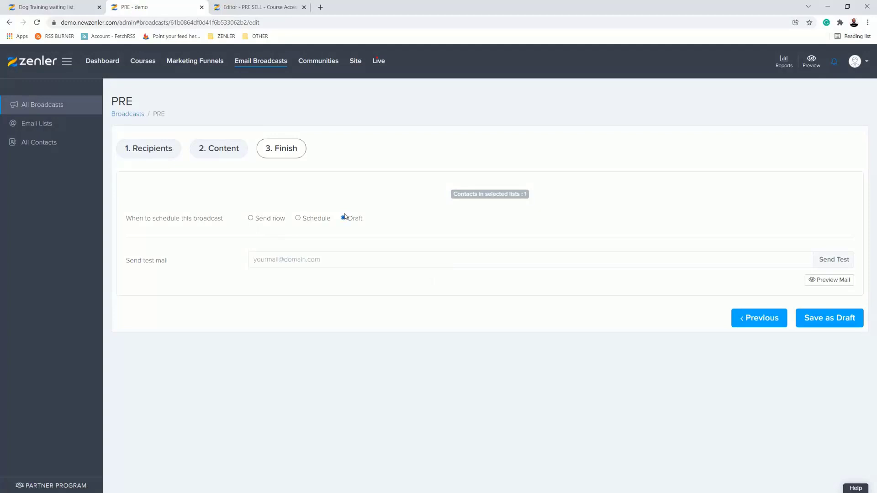
left_click(251, 219)
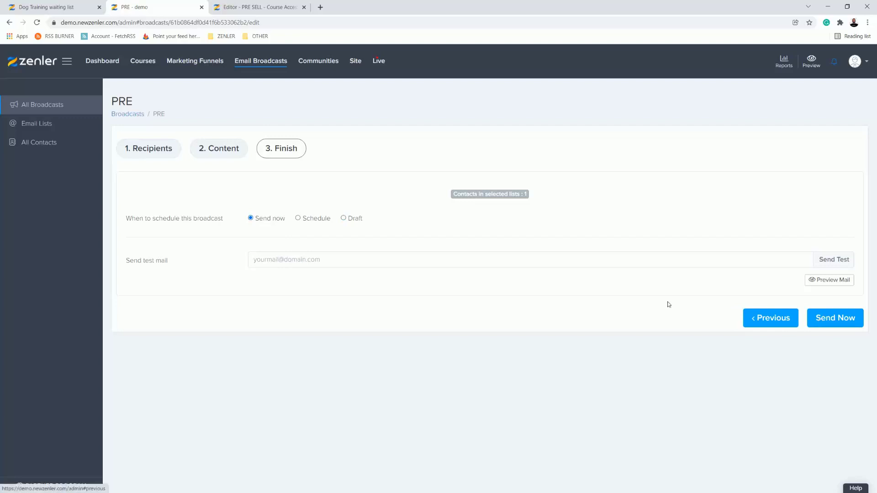
left_click(343, 218)
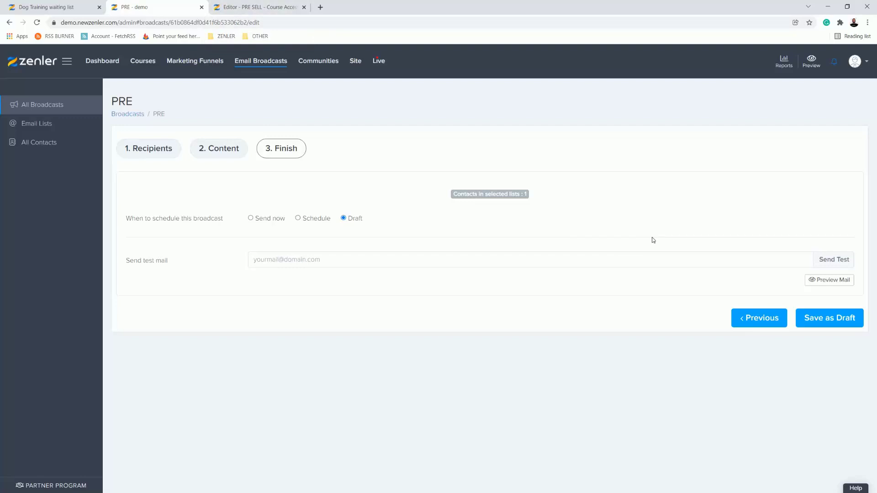
Step: Switch to the PRE SELL Course Access Page editor and add a Course Reviews block below the Course Curriculum section
left_click(279, 11)
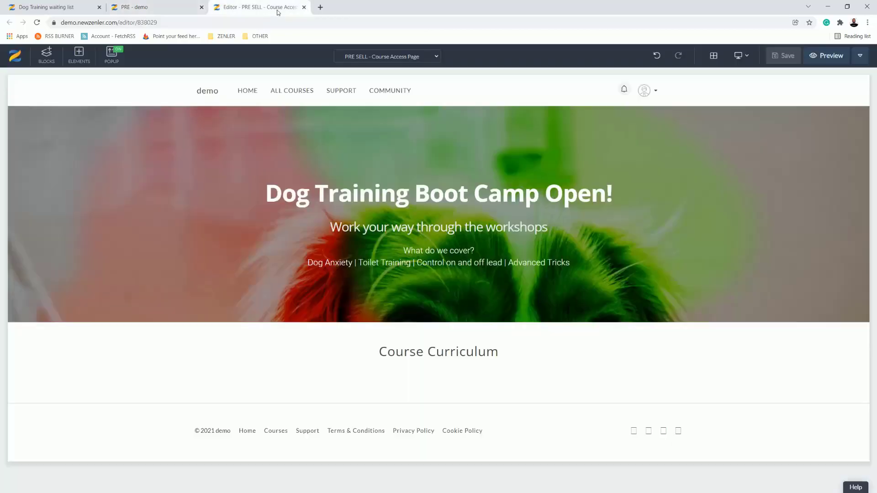
left_click(46, 55)
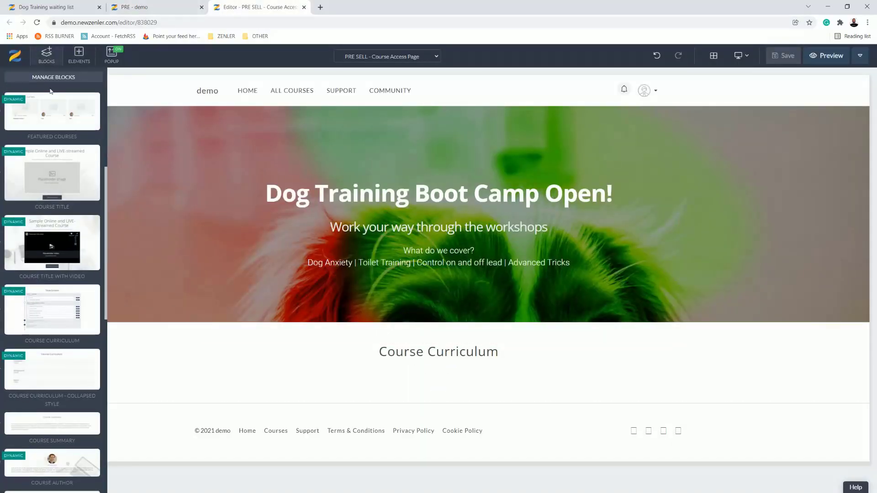
scroll(35, 289, "down", 10)
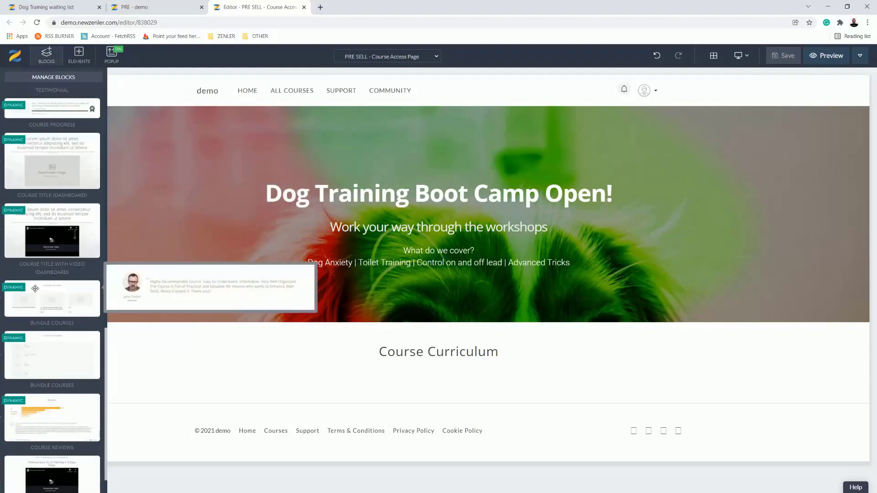
scroll(35, 289, "down", 1)
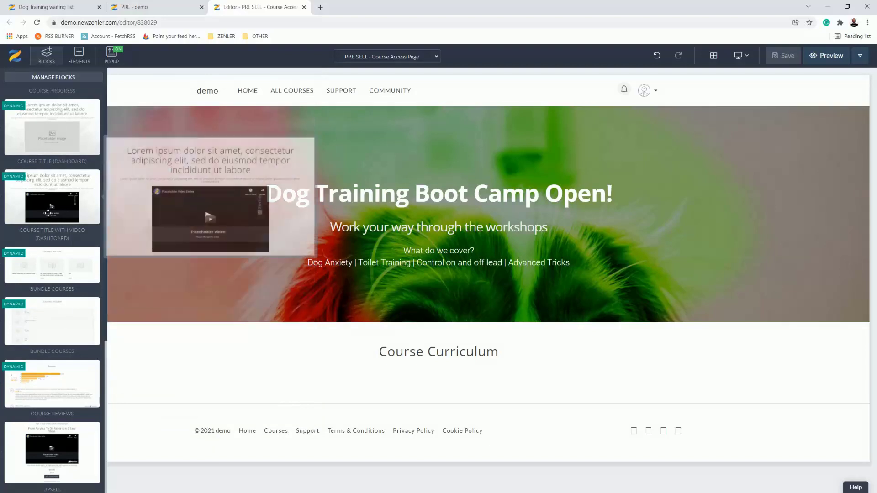
scroll(55, 85, "up", 5)
scroll(50, 113, "up", 10)
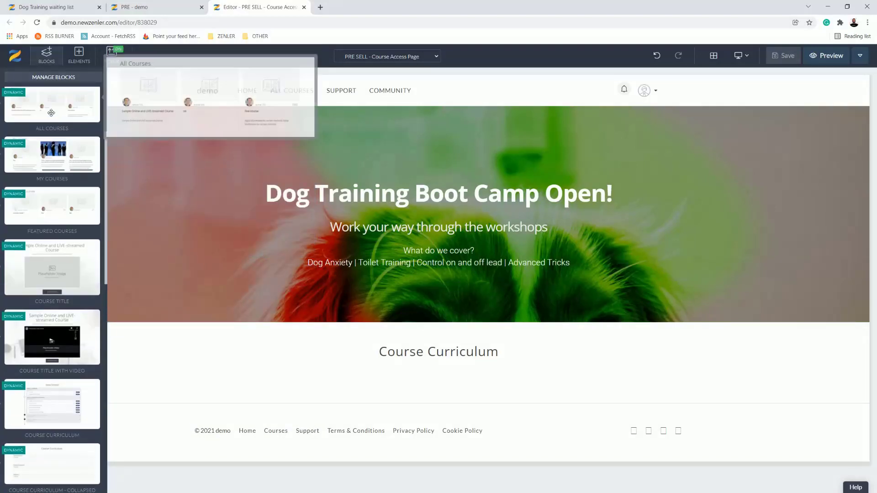
left_click(59, 120)
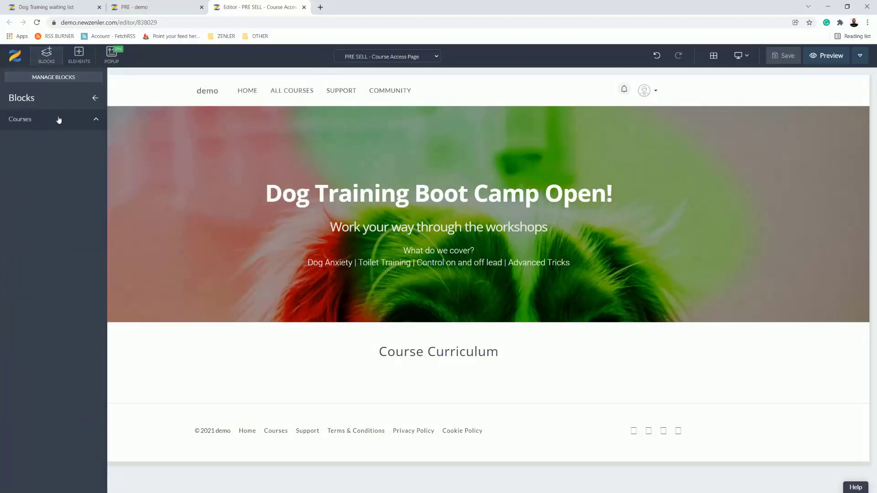
left_click(30, 166)
scroll(48, 156, "down", 10)
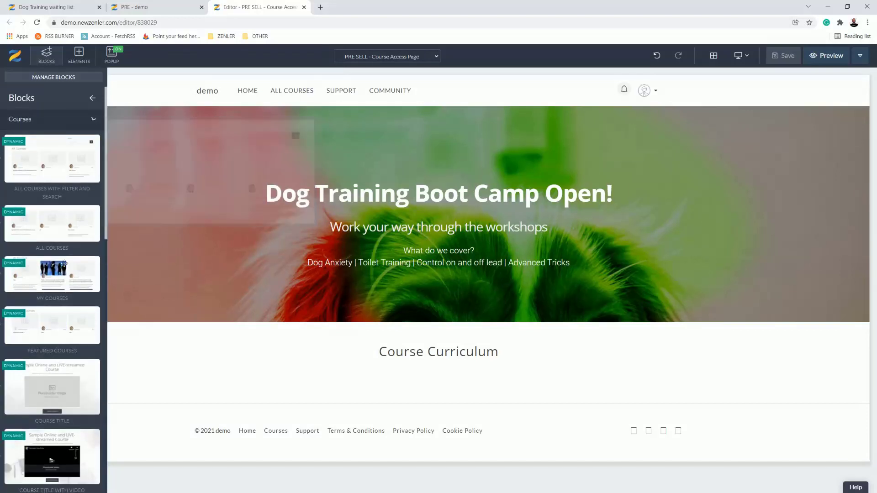
left_click_drag(46, 367, 495, 415)
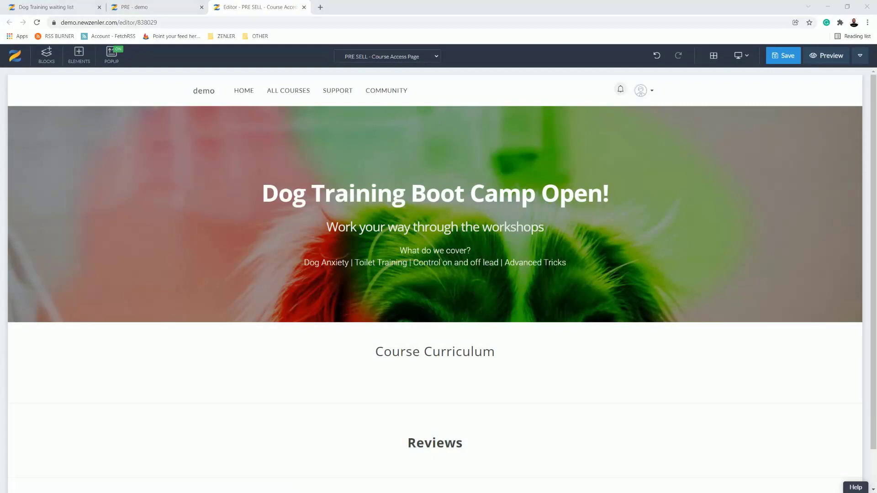
Step: Reload the student's PRE SELL course dashboard in the incognito window and look over the page
left_click(828, 7)
left_click(36, 21)
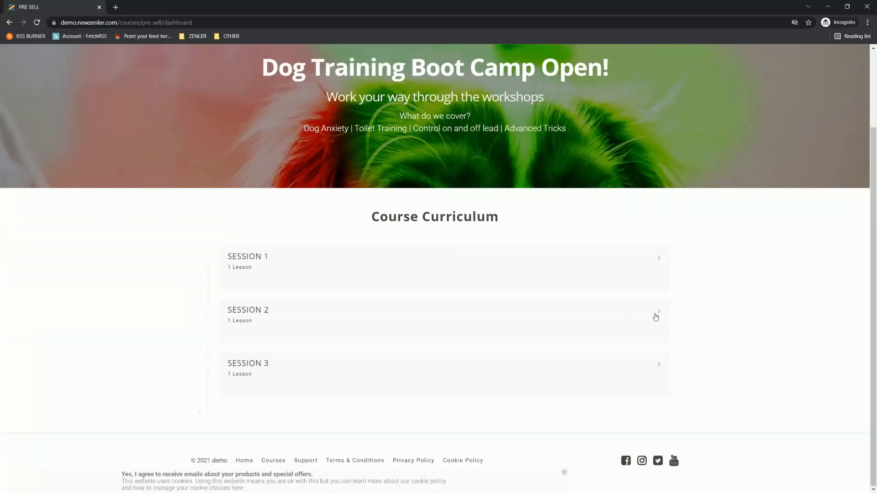
scroll(655, 316, "up", 2)
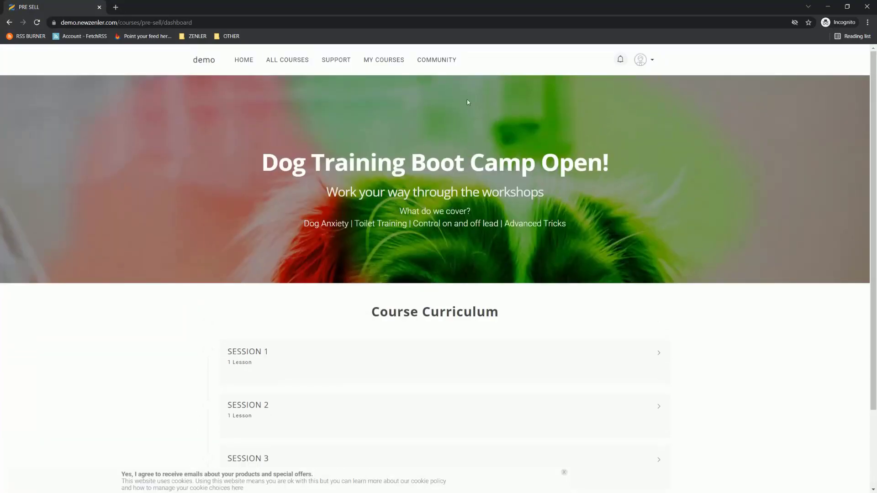
left_click(827, 7)
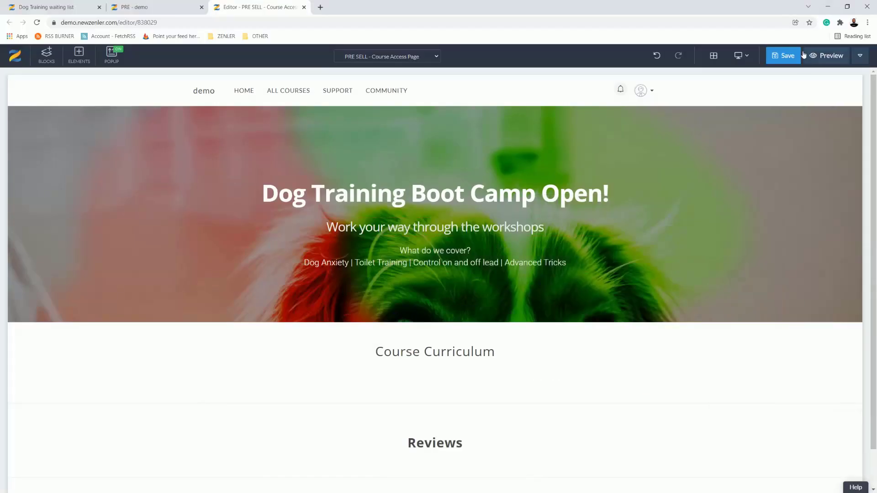
Step: Save the course access page and reload the student's dashboard to check the new Reviews section
left_click(785, 57)
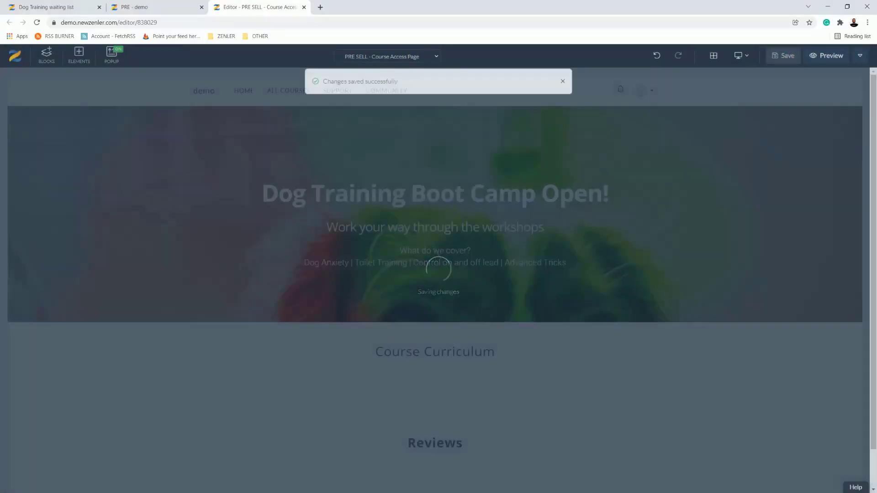
key("alt+Tab")
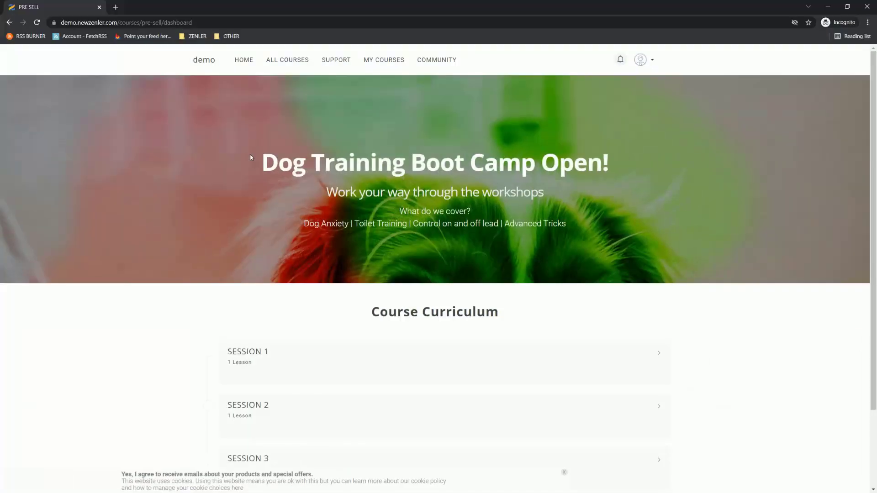
left_click(36, 22)
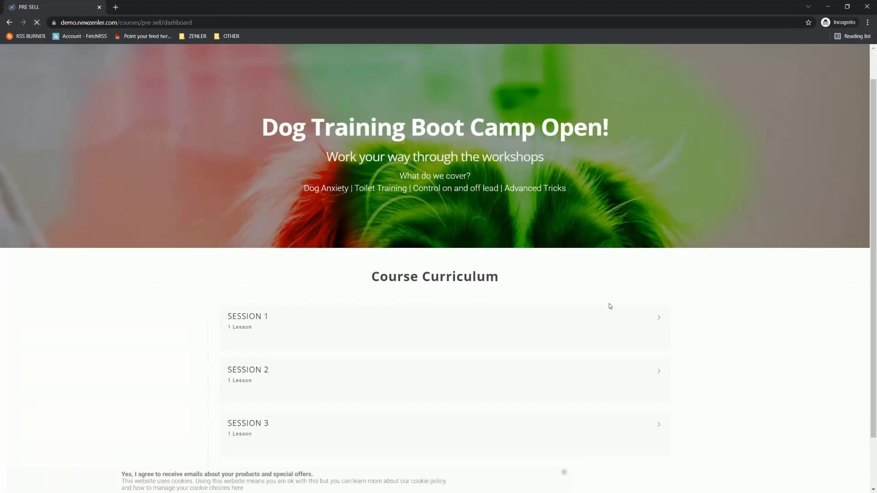
scroll(572, 283, "down", 4)
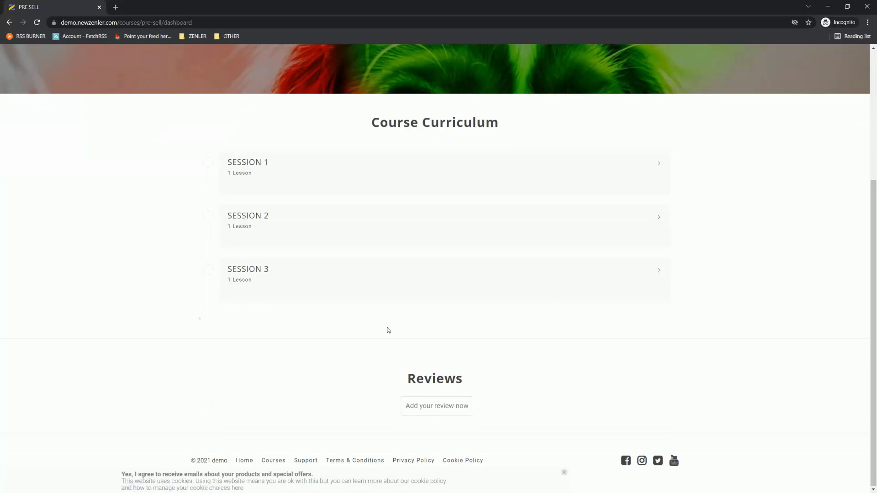
scroll(386, 326, "up", 5)
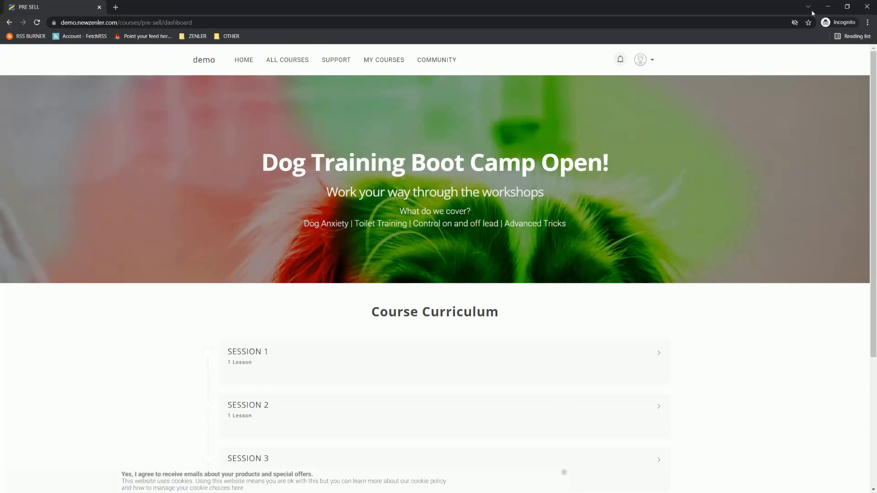
left_click(828, 6)
Step: Open the PRE SELL course's pages in the admin area and preview the sales page to review its pre-enrolment text
left_click(138, 8)
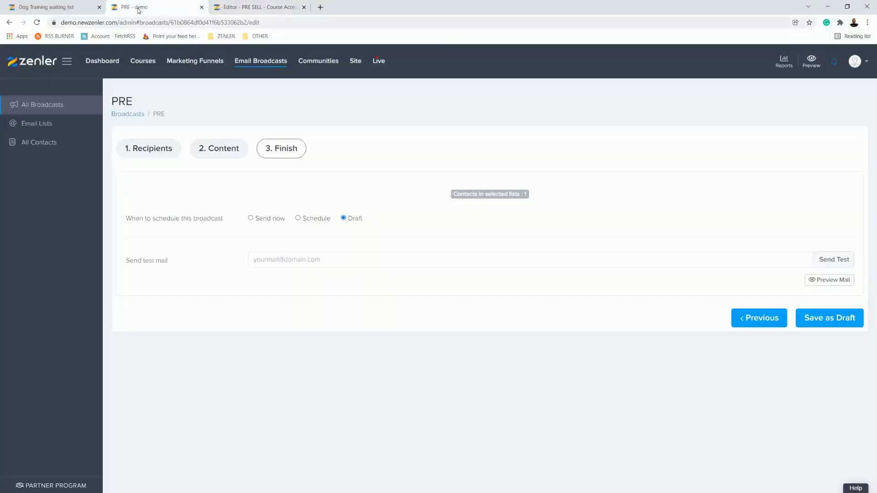
left_click(143, 61)
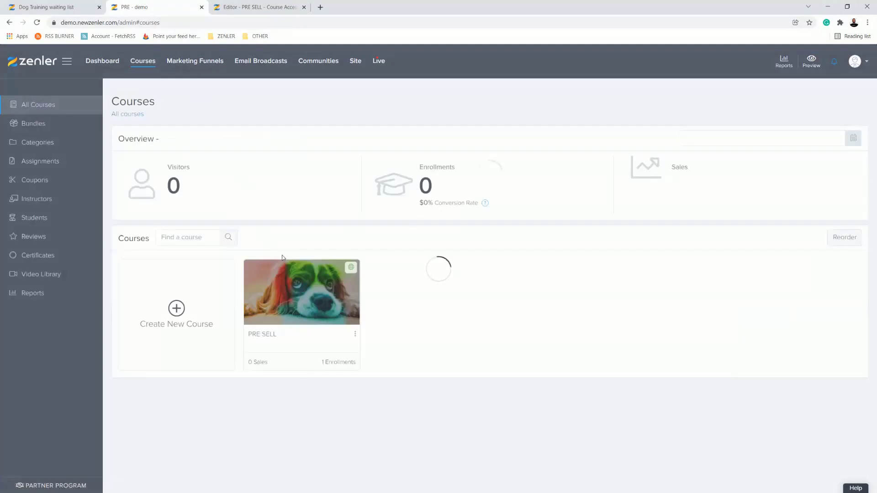
left_click(294, 289)
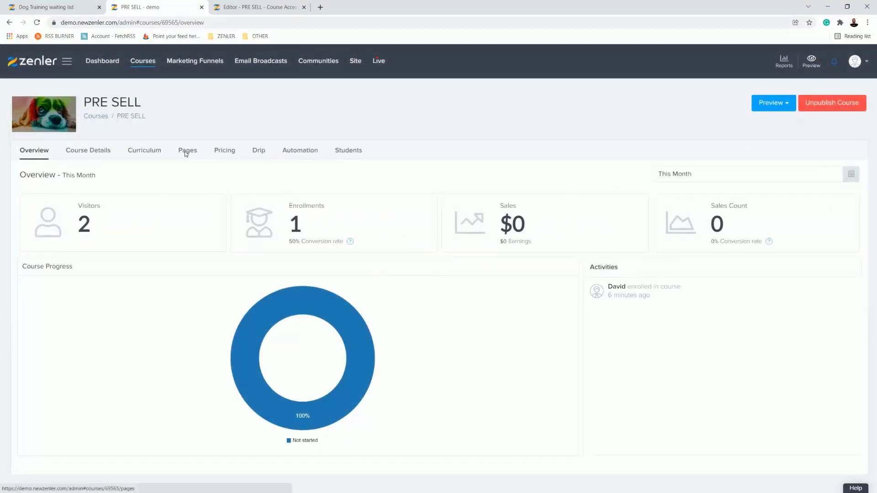
left_click(187, 150)
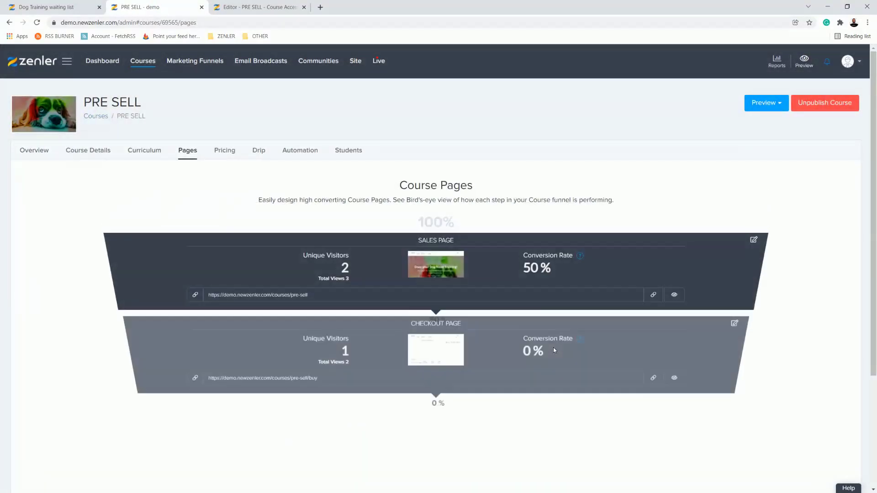
scroll(558, 238, "down", 1)
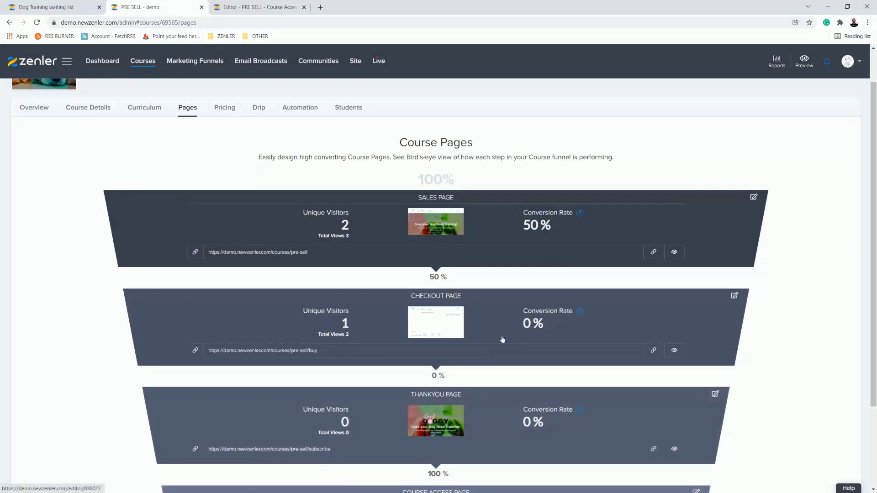
left_click(674, 252)
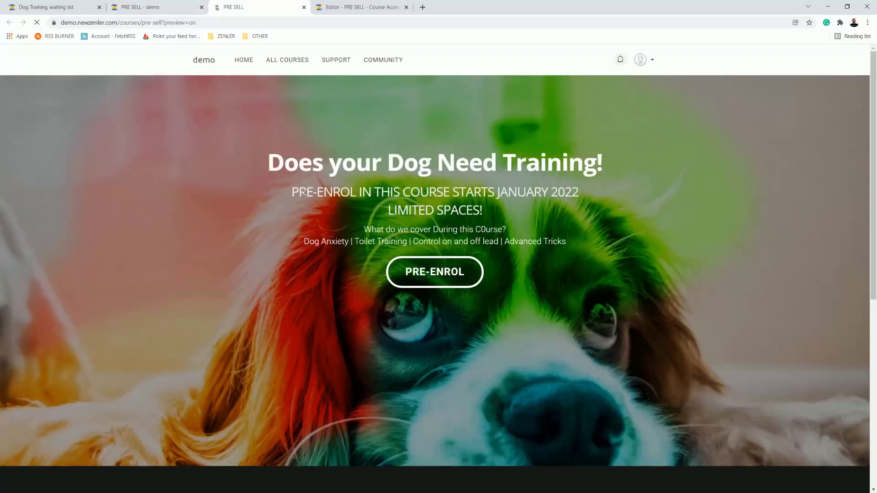
left_click_drag(304, 193, 539, 215)
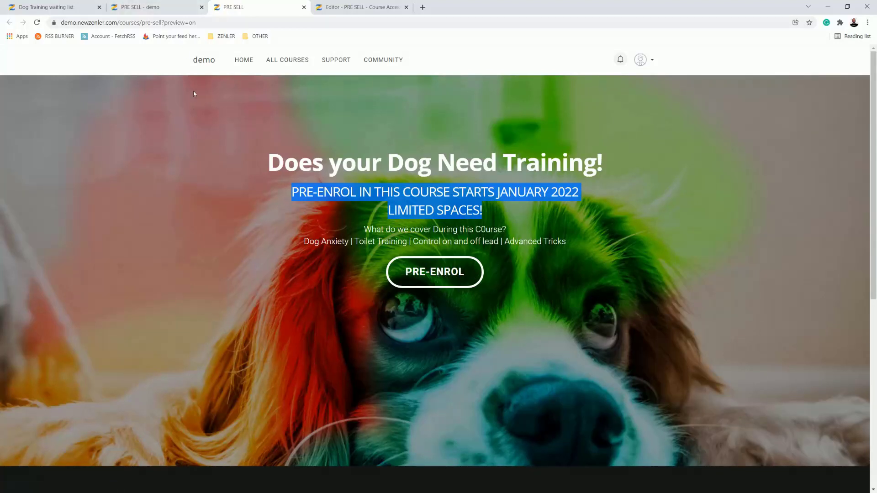
Step: Return to the PRE SELL course's settings and open its pricing plans
left_click(156, 8)
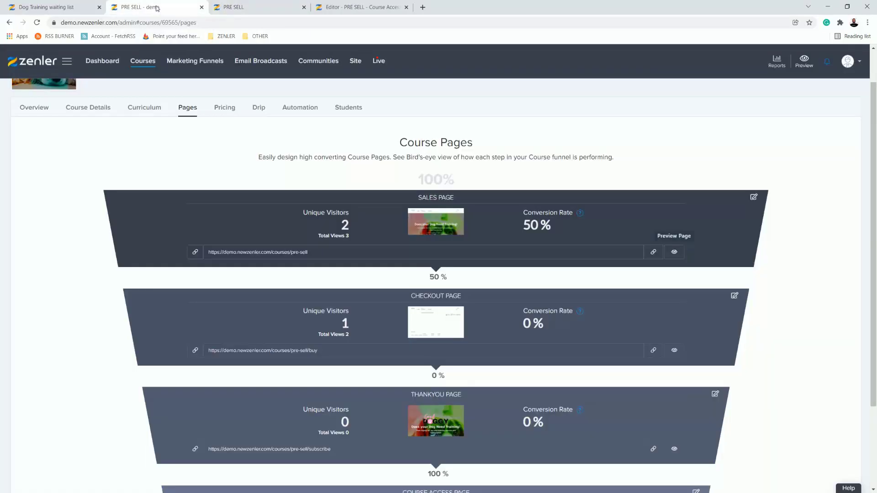
left_click(223, 108)
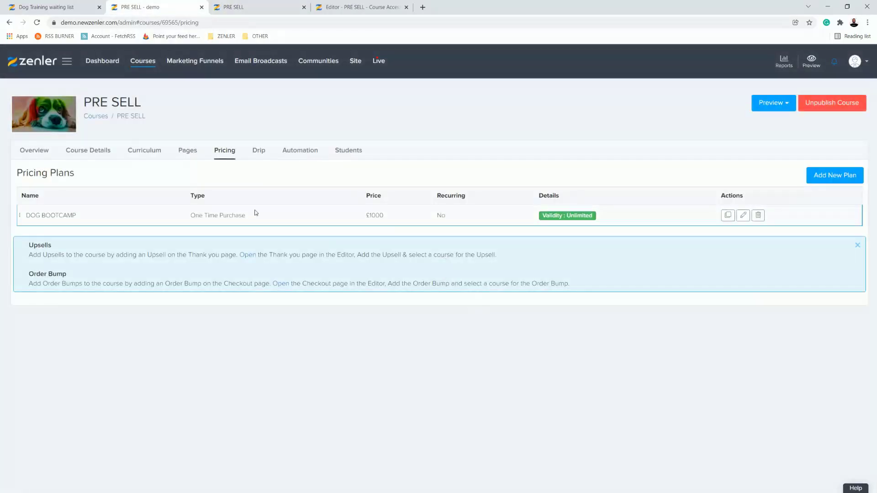